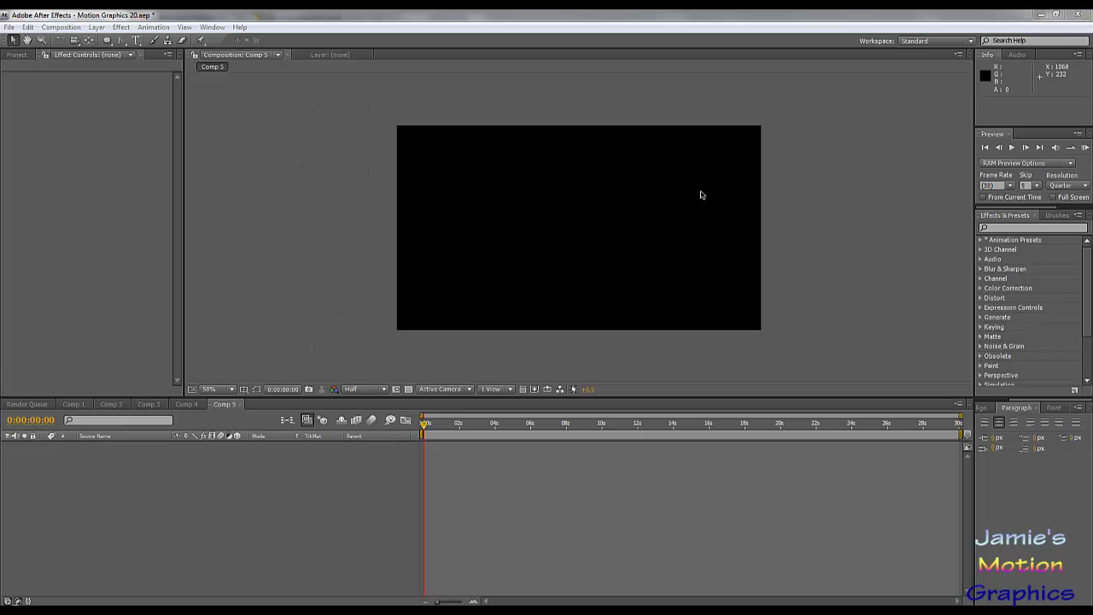
# - Add the centred text JAMIE'S, MOTION, GRAPHICS on three separate lines and move it to the middle of the composition
pyautogui.click(96, 27)
pyautogui.click(204, 523)
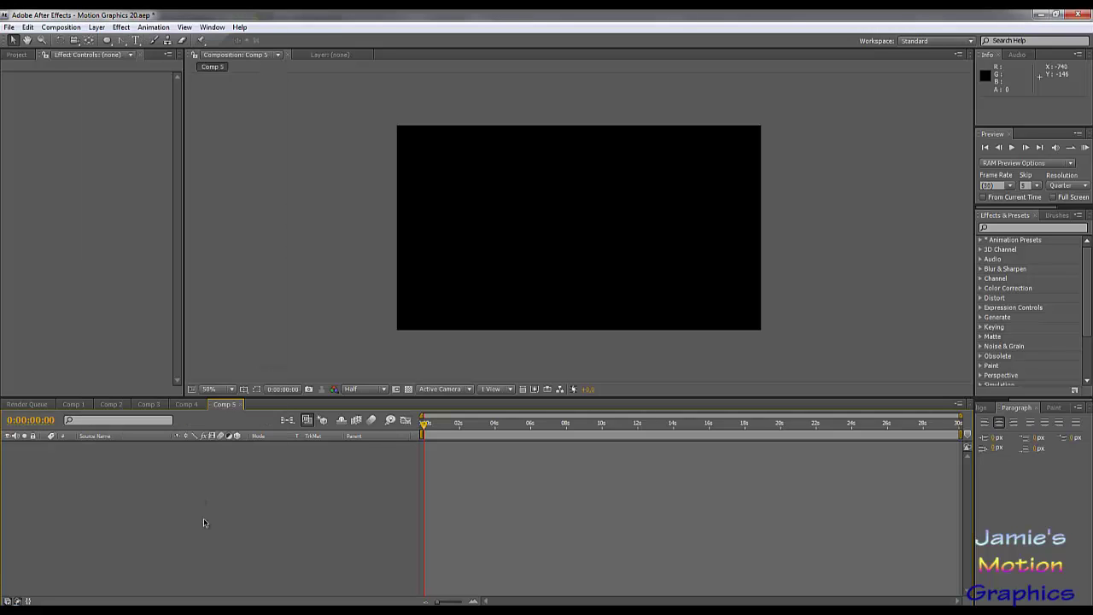
pyautogui.click(135, 40)
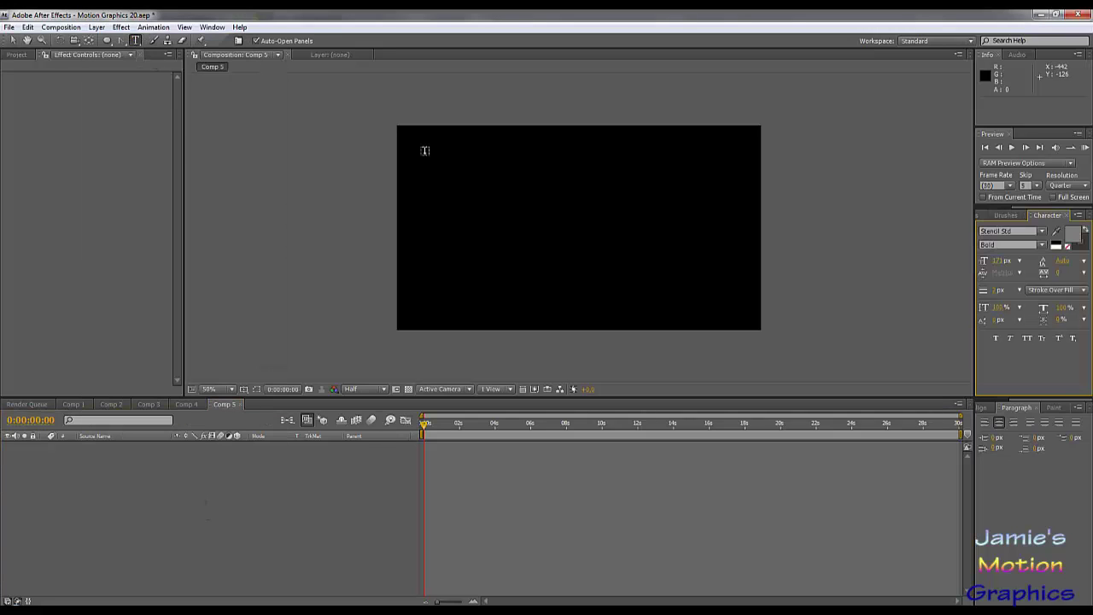
pyautogui.click(497, 177)
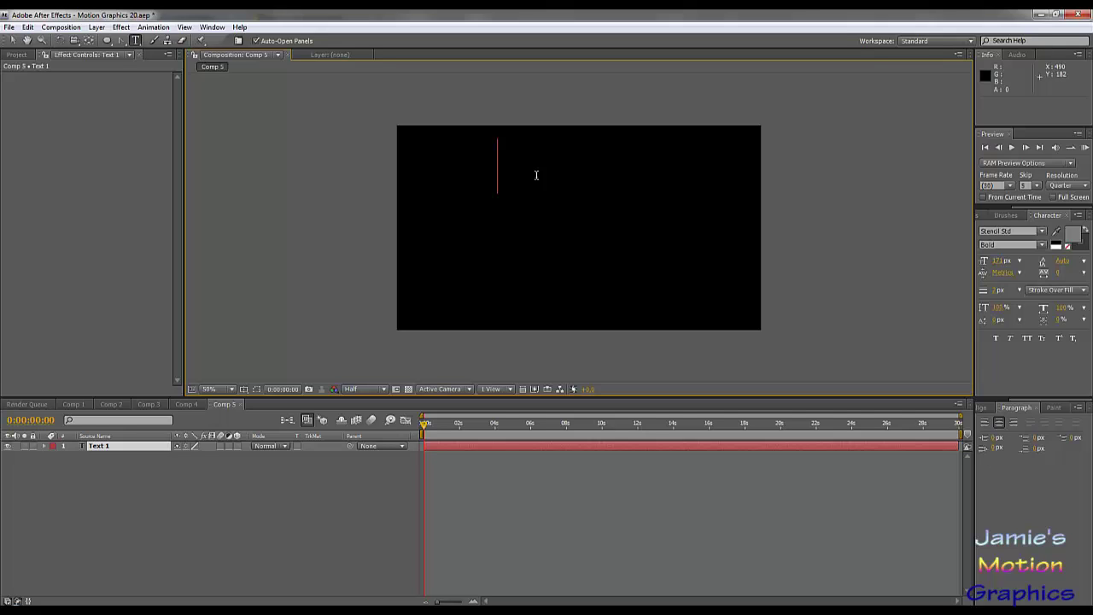
pyautogui.write("JAMIE'S")
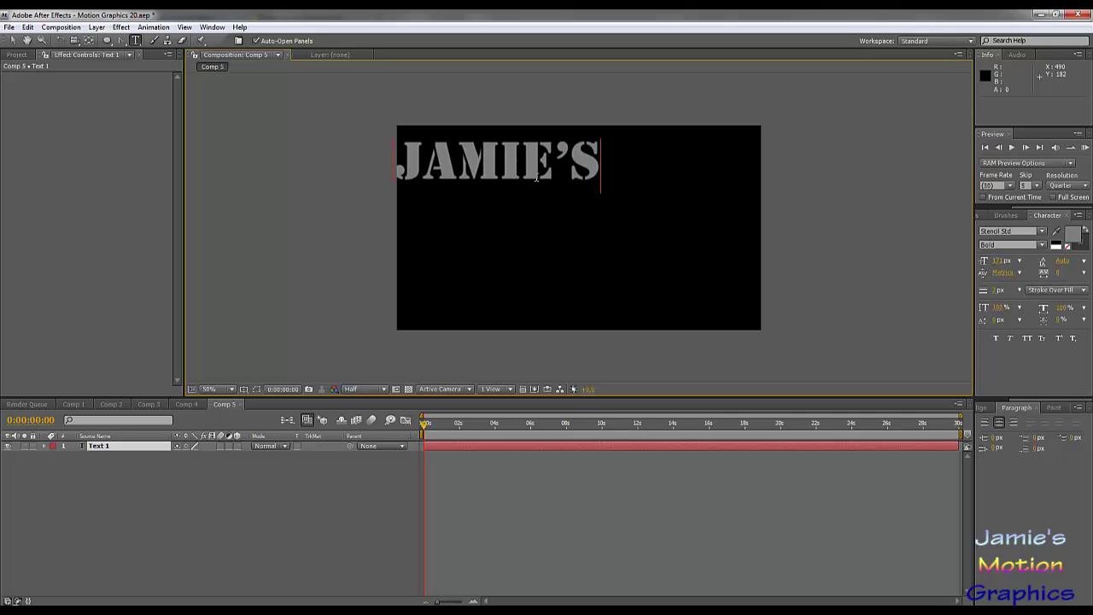
pyautogui.press('Return')
pyautogui.write('MOTION')
pyautogui.press('Return')
pyautogui.write('GRA PHICS')
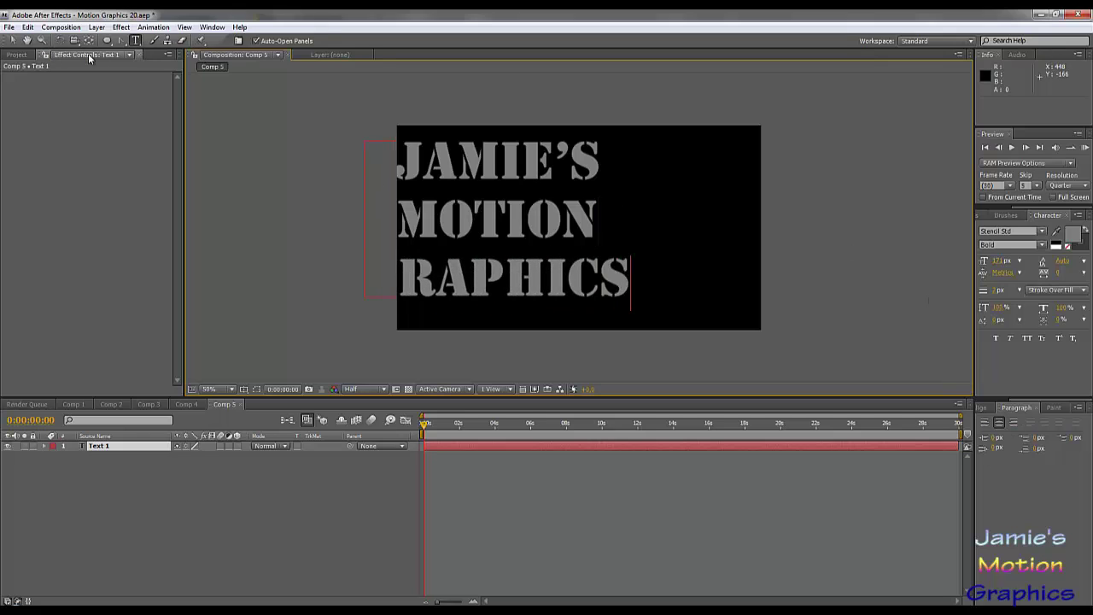
pyautogui.click(12, 40)
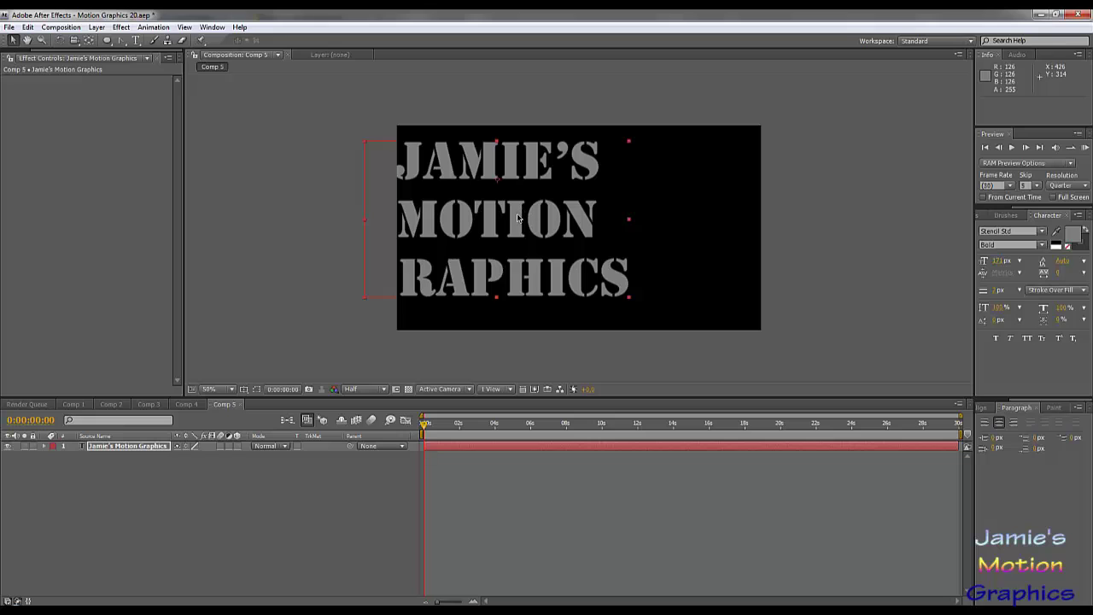
pyautogui.moveTo(538, 218); pyautogui.dragTo(608, 227)
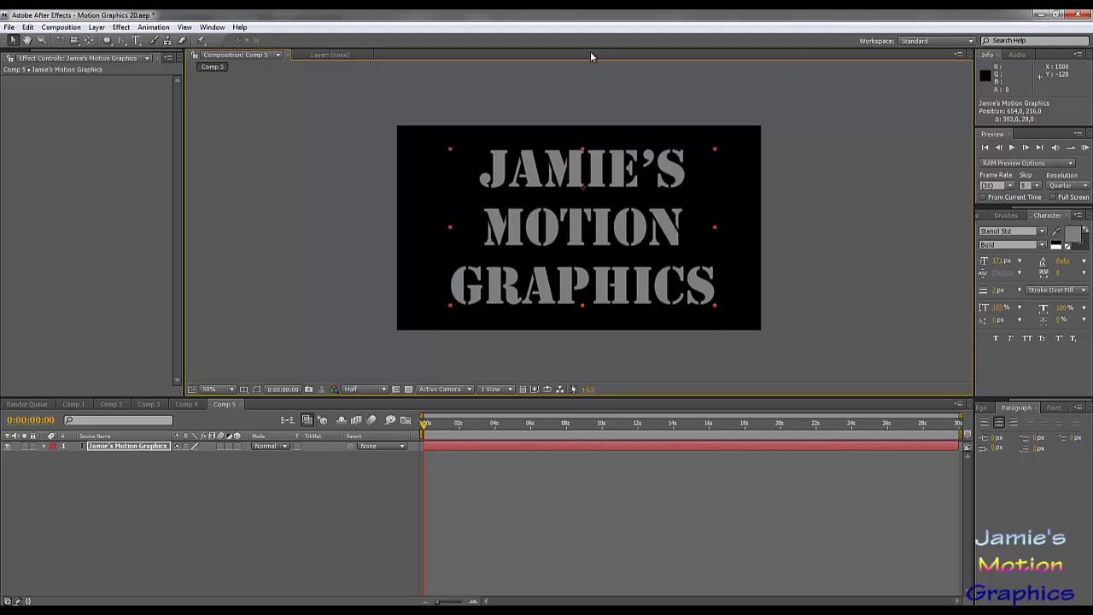
# - Find the Linear Wipe transition effect by searching for "linear" and apply it to the text layer
pyautogui.click(130, 446)
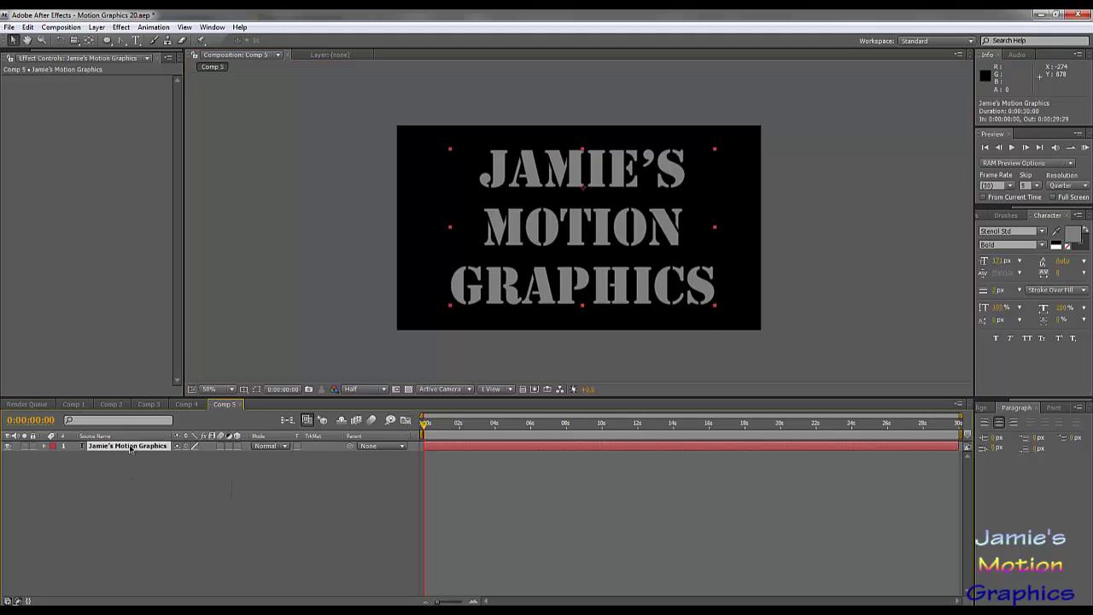
pyautogui.click(979, 216)
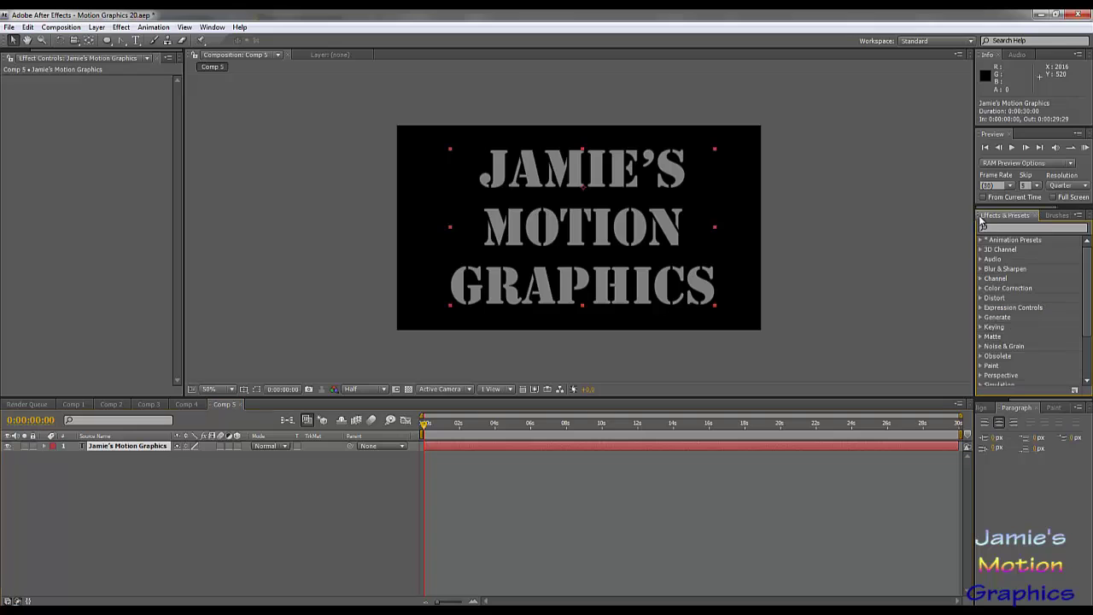
pyautogui.click(1020, 228)
pyautogui.write('linear')
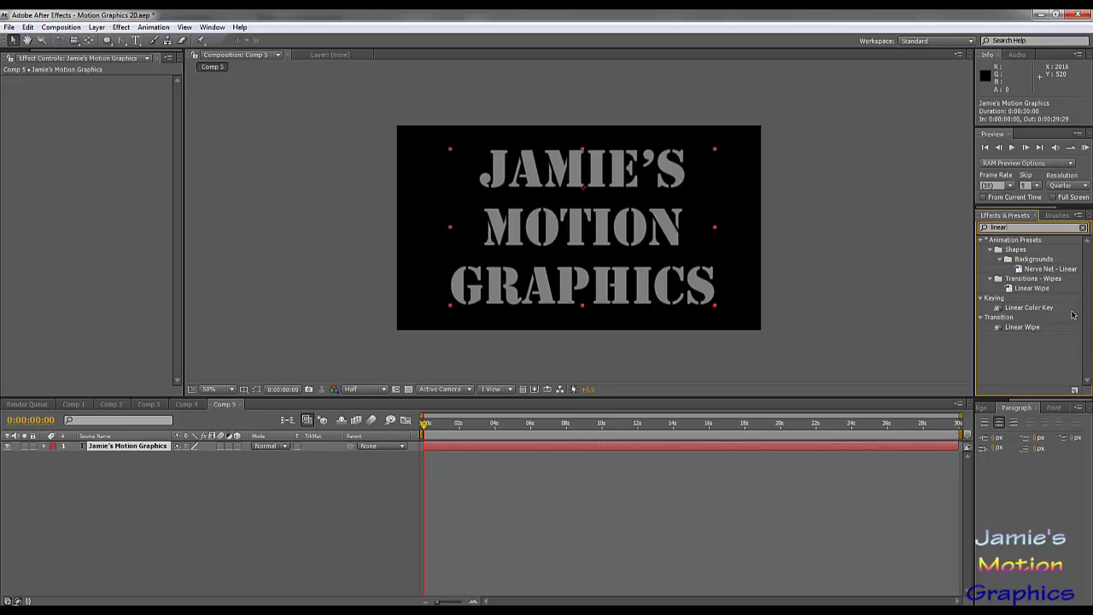
pyautogui.moveTo(1025, 327); pyautogui.dragTo(119, 222)
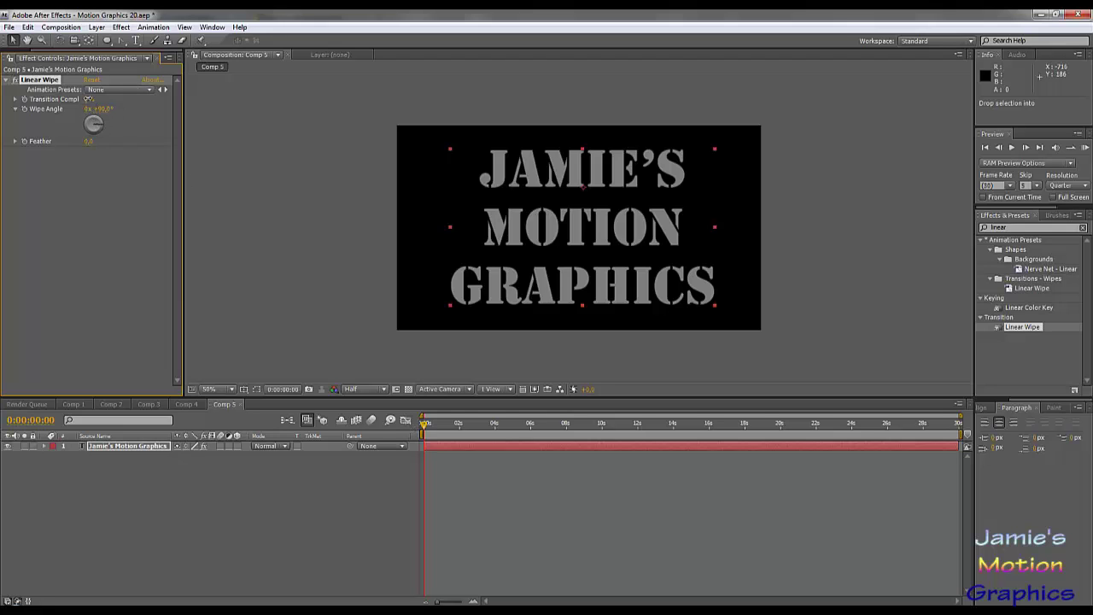
# - Set the Linear Wipe's Wipe Angle to -45° and its Transition Completion to 100%
pyautogui.moveTo(89, 99)
pyautogui.mouseDown()
pyautogui.moveTo(161, 101)
pyautogui.moveTo(85, 103)
pyautogui.mouseUp()
pyautogui.click(102, 108)
pyautogui.write('45')
pyautogui.press('Return')
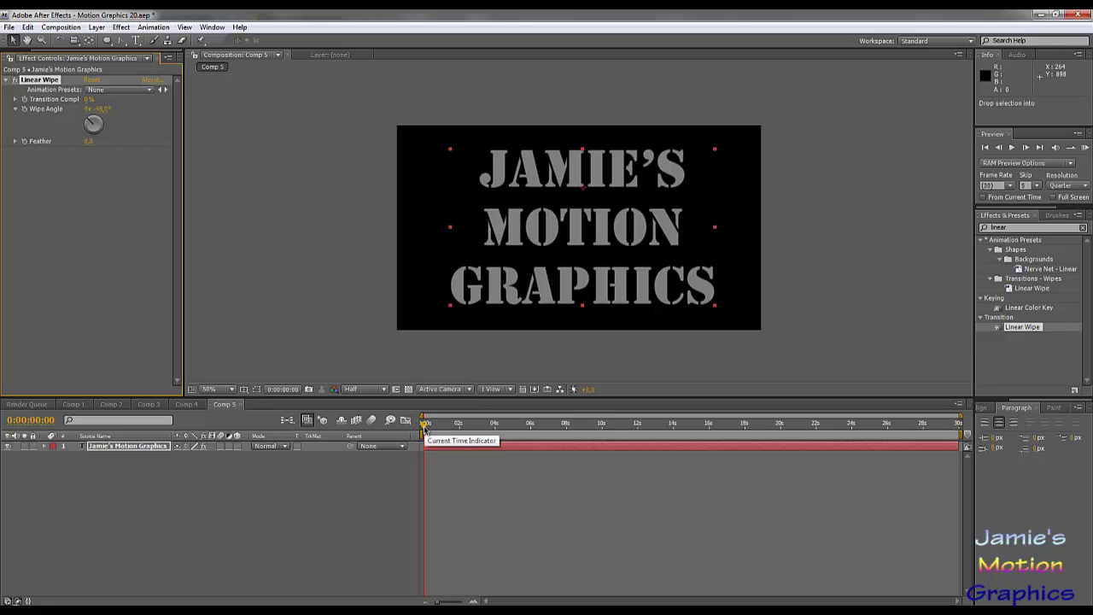
pyautogui.moveTo(424, 430)
pyautogui.mouseDown()
pyautogui.moveTo(647, 431)
pyautogui.moveTo(424, 431)
pyautogui.mouseUp()
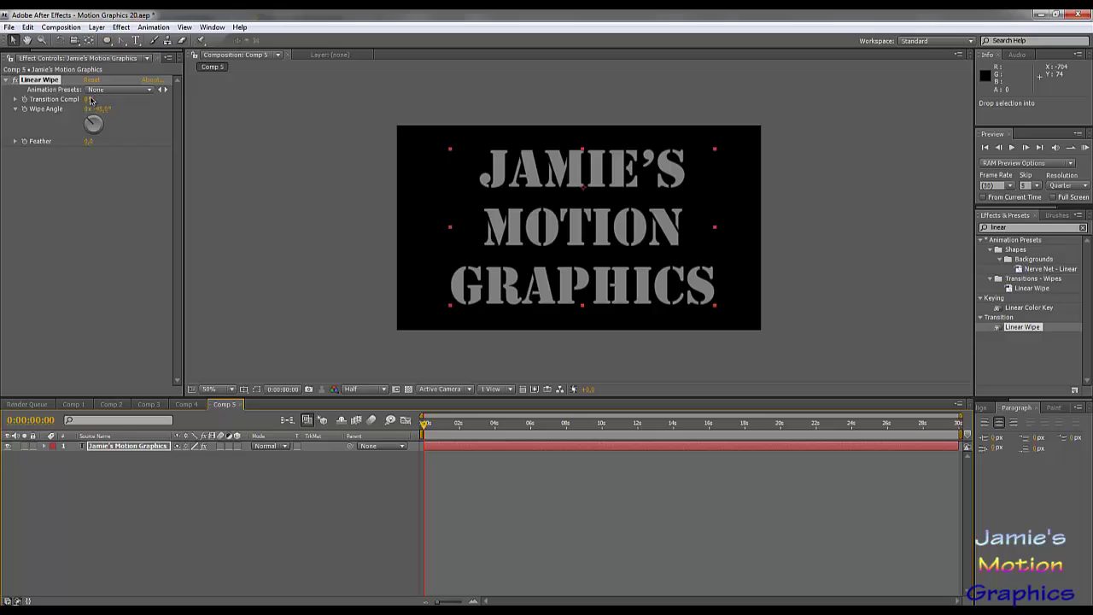
pyautogui.moveTo(89, 99); pyautogui.dragTo(227, 109)
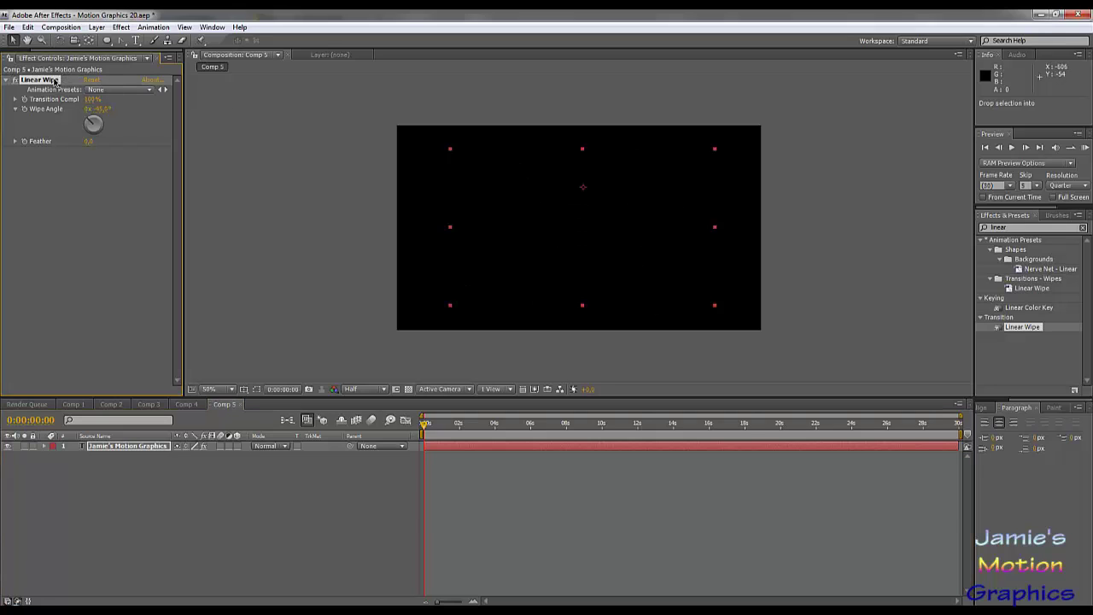
# - Duplicate the Linear Wipe effect and set the copy's Wipe Angle to 135°
pyautogui.click(57, 80)
pyautogui.hotkey('ctrl', 'd')
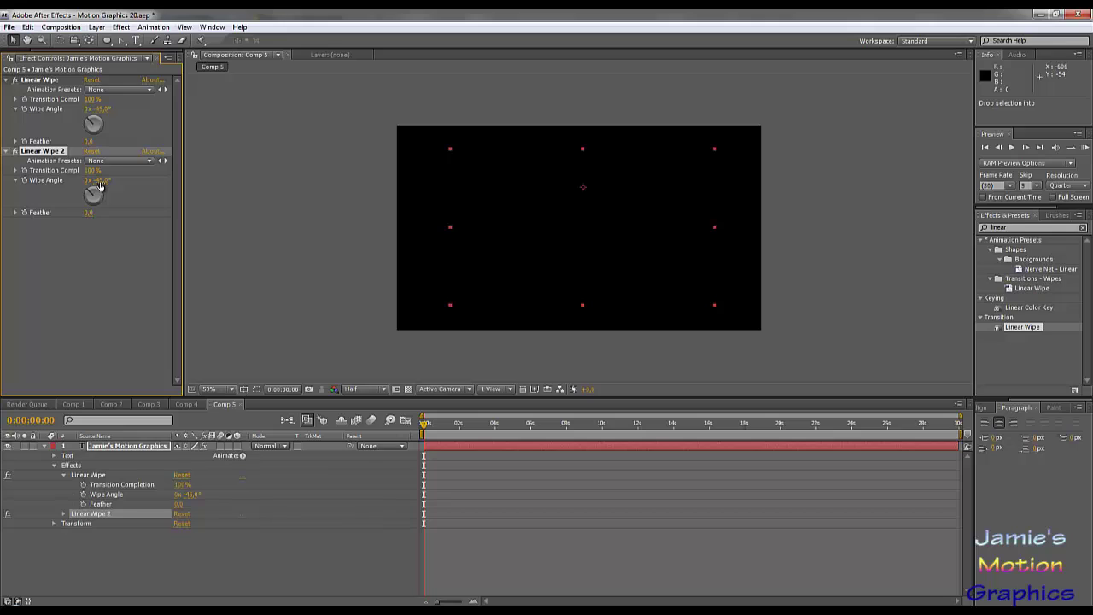
pyautogui.click(100, 181)
pyautogui.write('135')
pyautogui.press('Return')
# - Set the Feather of both Linear Wipe effects to 75
pyautogui.click(89, 141)
pyautogui.click(90, 213)
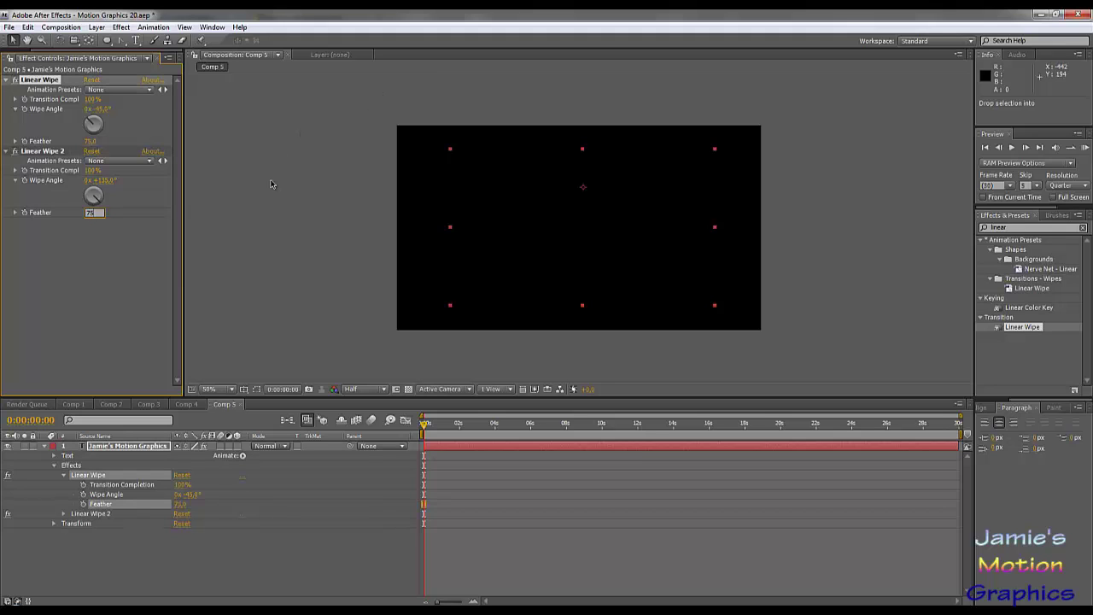
pyautogui.write('75')
pyautogui.press('Return')
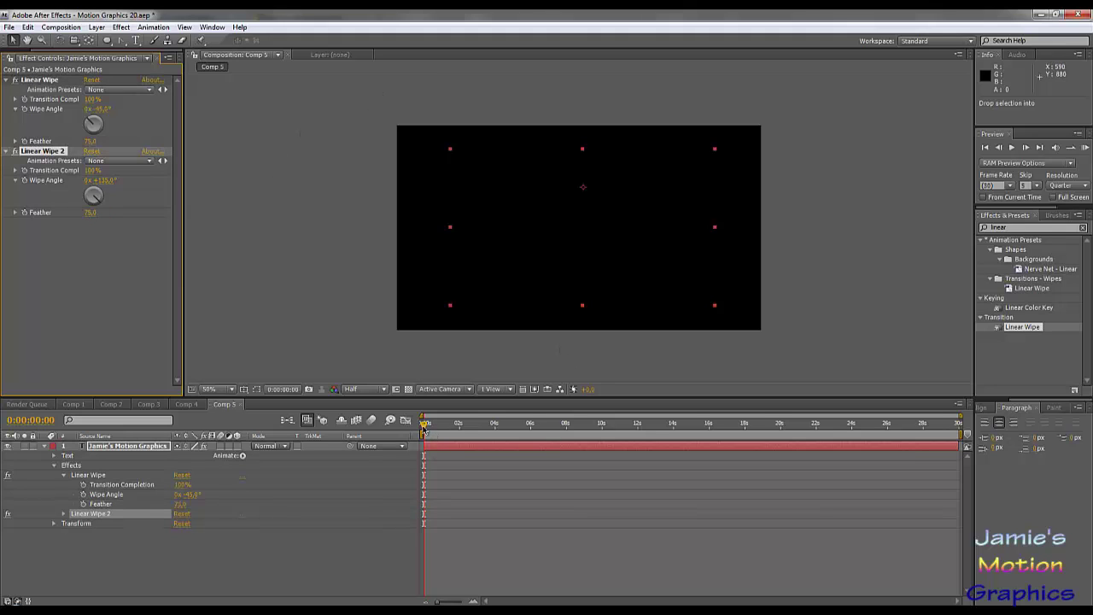
# - At the start of the composition, add the expression 100*time-11 to Linear Wipe 2's Transition Completion
pyautogui.moveTo(424, 425); pyautogui.dragTo(743, 446)
pyautogui.press('Home')
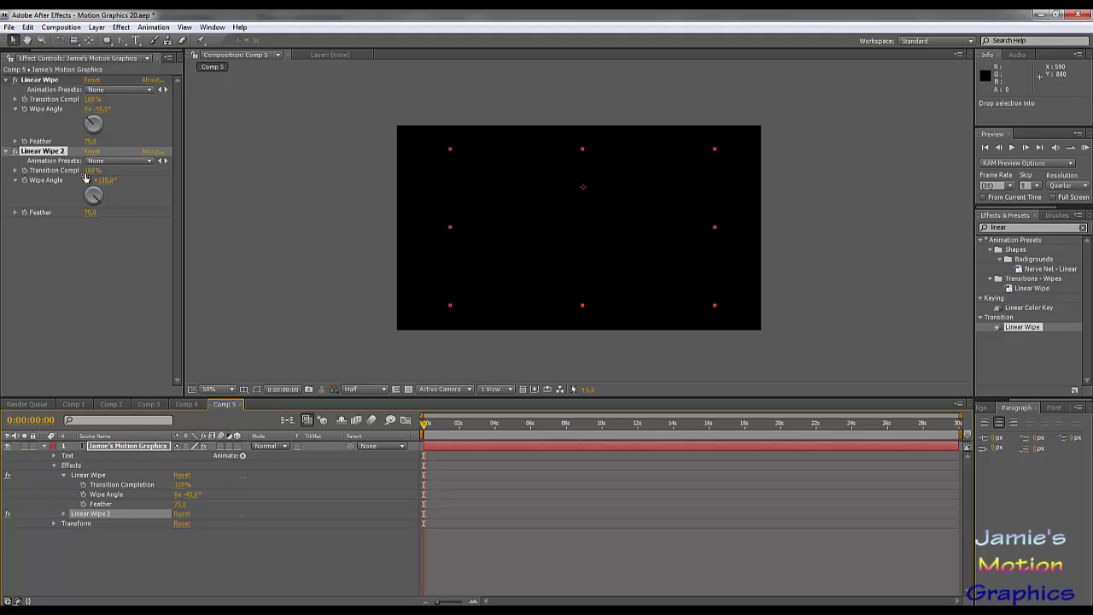
pyautogui.keyDown('alt'); pyautogui.click(25, 171); pyautogui.keyUp('alt')
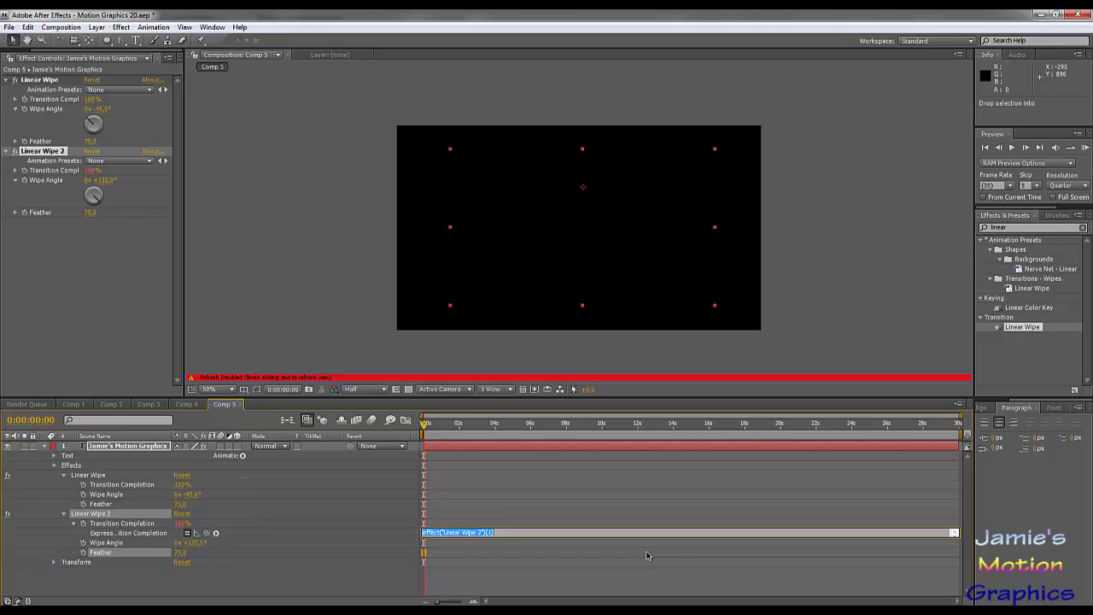
pyautogui.write('100*time-11')
pyautogui.click(646, 556)
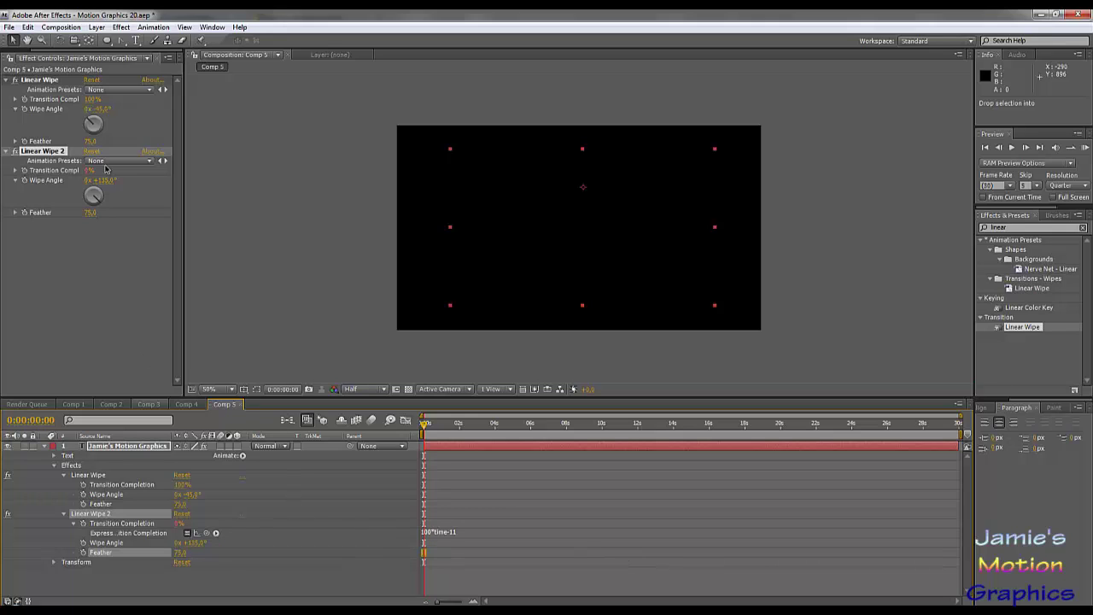
# - Add the expression 100-100*time to the first Linear Wipe's Transition Completion and preview the text sweep at 0:00:00:17
pyautogui.keyDown('alt'); pyautogui.click(25, 99); pyautogui.keyUp('alt')
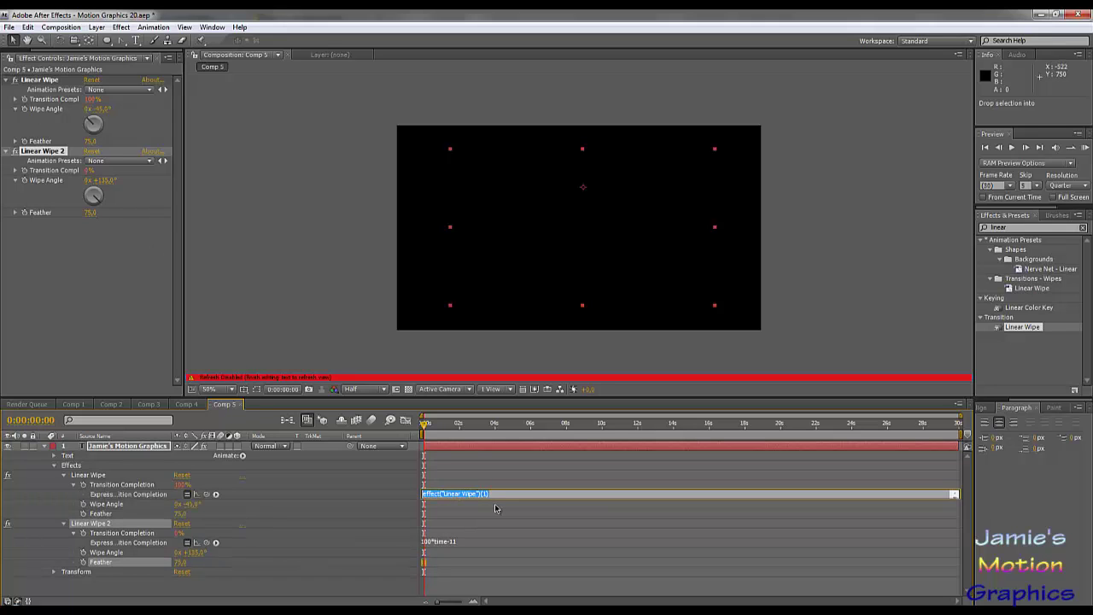
pyautogui.write('100')
pyautogui.moveTo(495, 499); pyautogui.dragTo(495, 506)
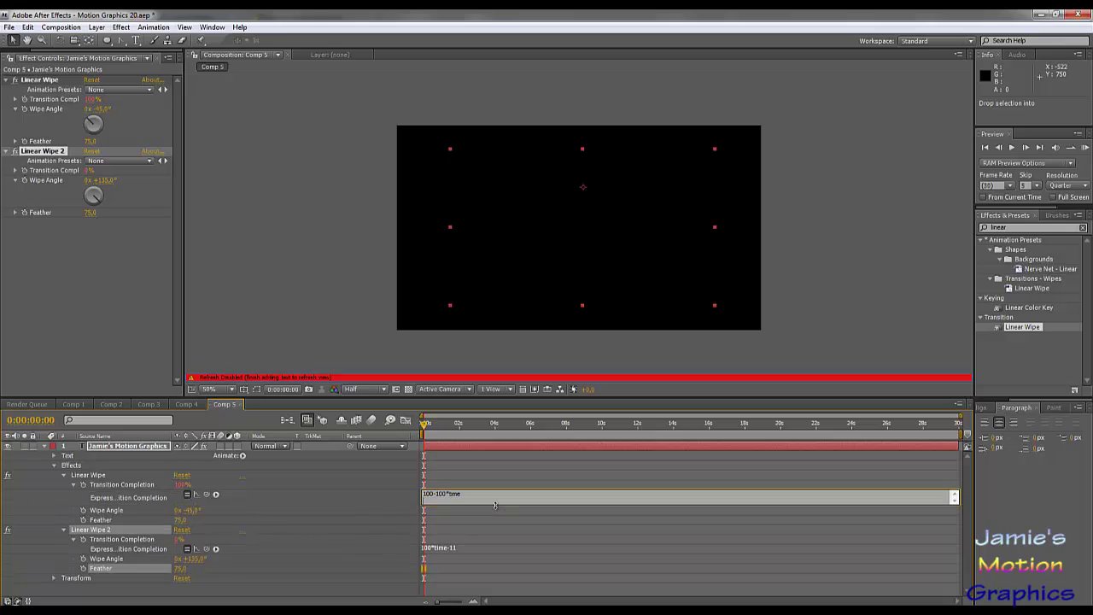
pyautogui.press('KP_Enter')
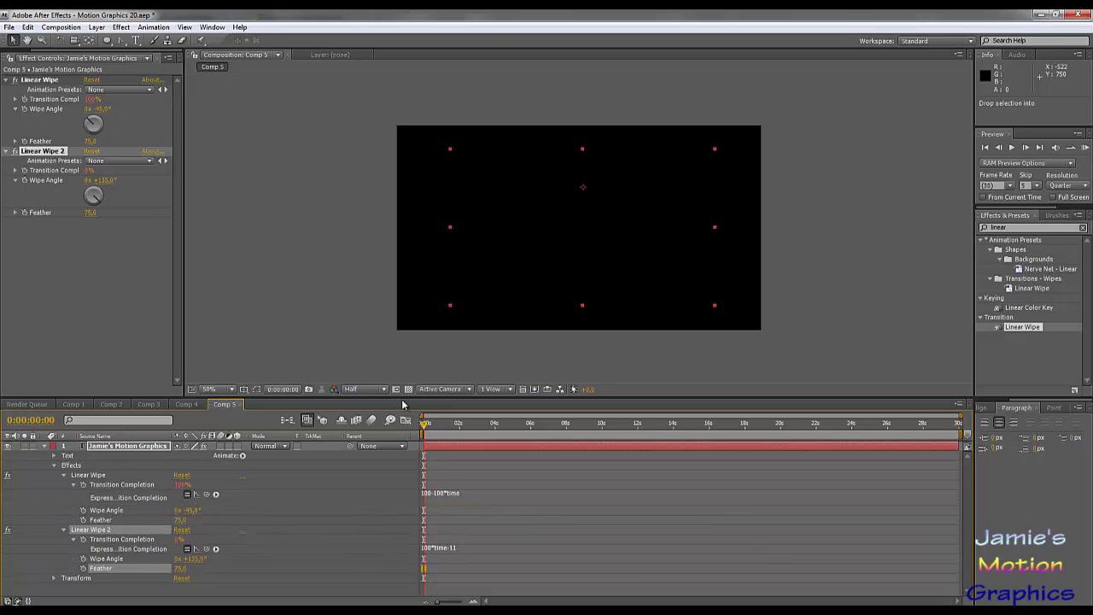
pyautogui.moveTo(426, 427); pyautogui.dragTo(433, 426)
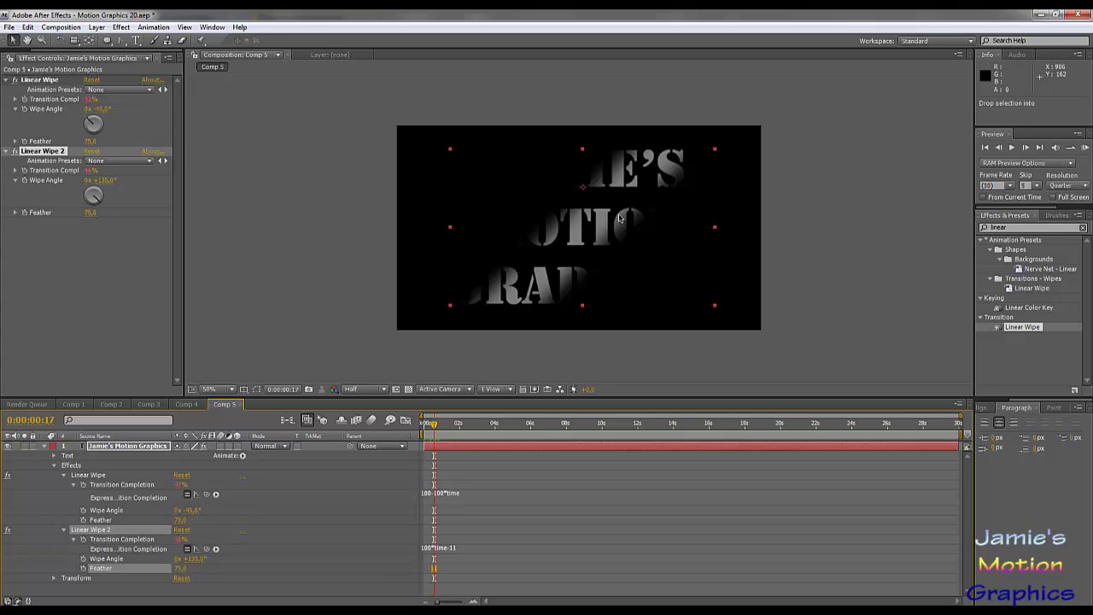
pyautogui.moveTo(433, 423)
pyautogui.mouseDown()
pyautogui.moveTo(445, 434)
pyautogui.moveTo(413, 425)
pyautogui.moveTo(443, 431)
pyautogui.moveTo(433, 432)
pyautogui.mouseUp()
# - Try a Feather of 0 on both Linear Wipe effects and undo both changes
pyautogui.click(90, 212)
pyautogui.write('0')
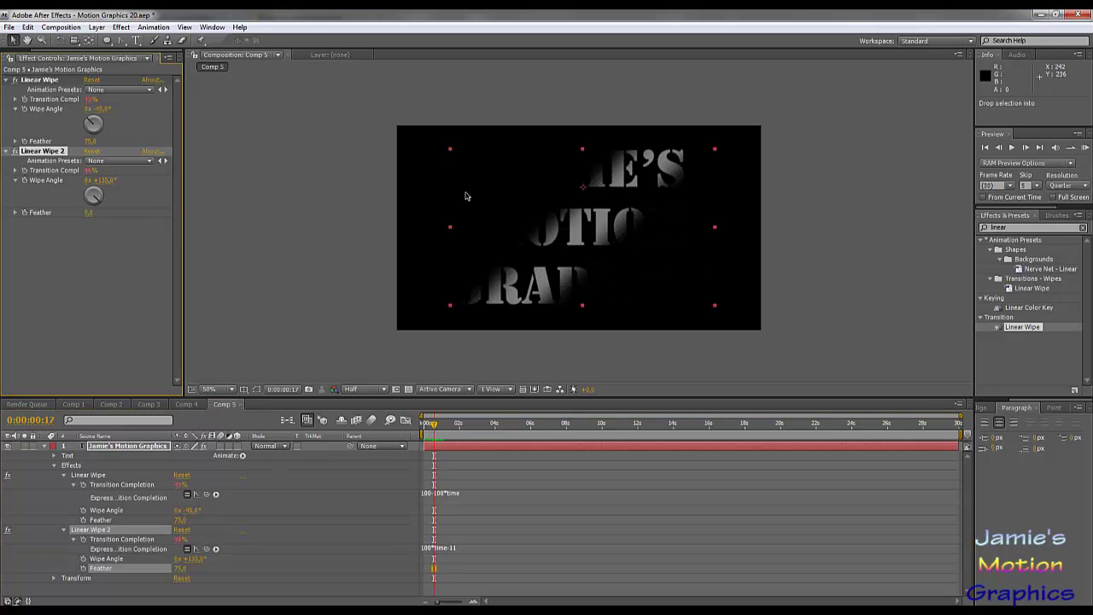
pyautogui.press('Return')
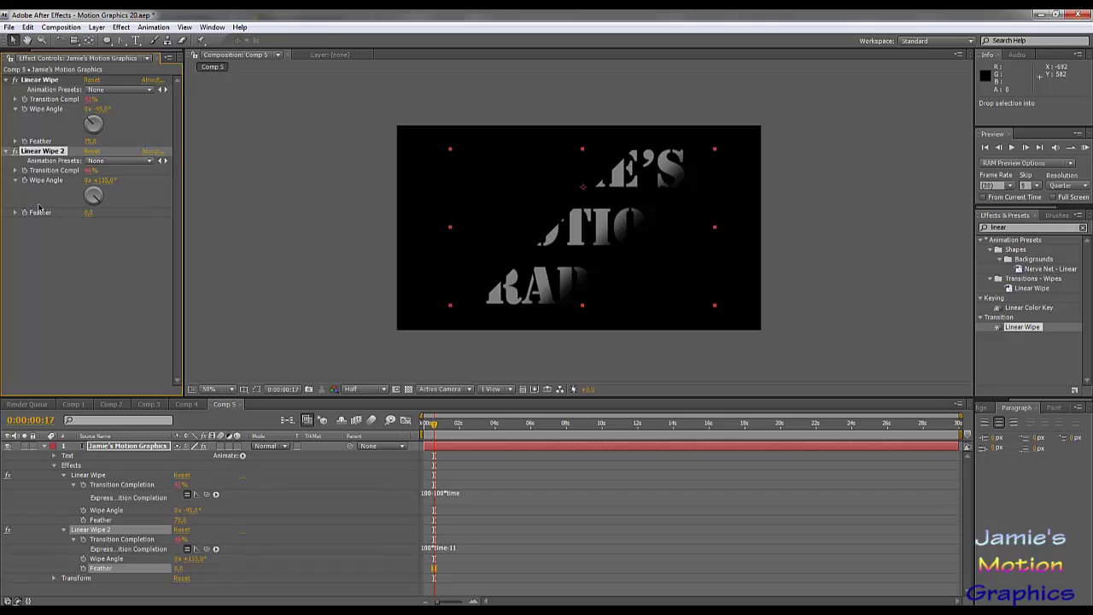
pyautogui.click(92, 142)
pyautogui.write('0')
pyautogui.press('Return')
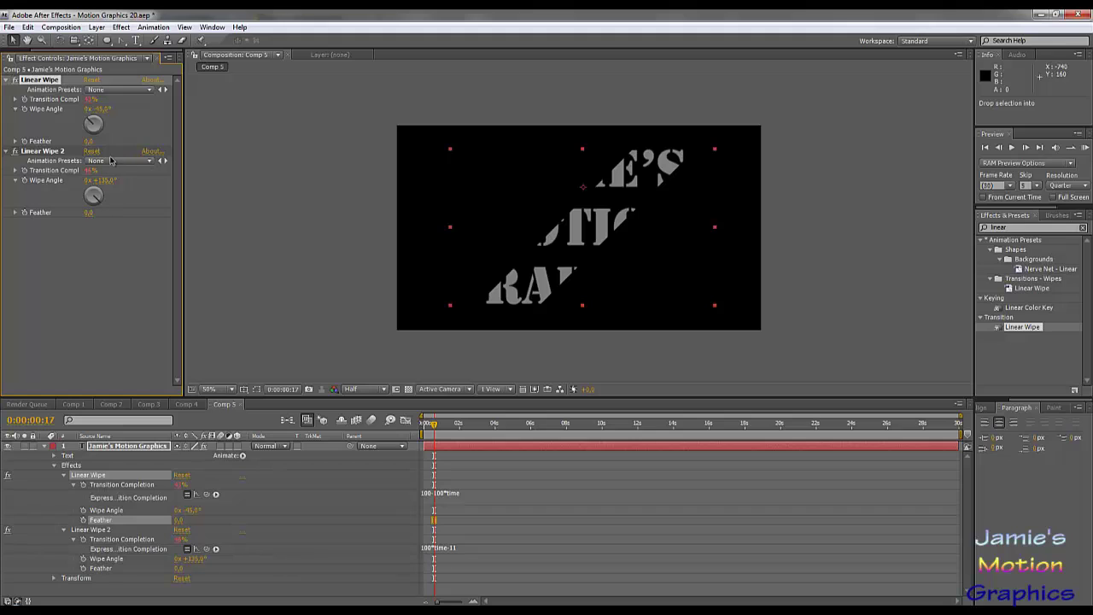
pyautogui.hotkey('ctrl', 'z')
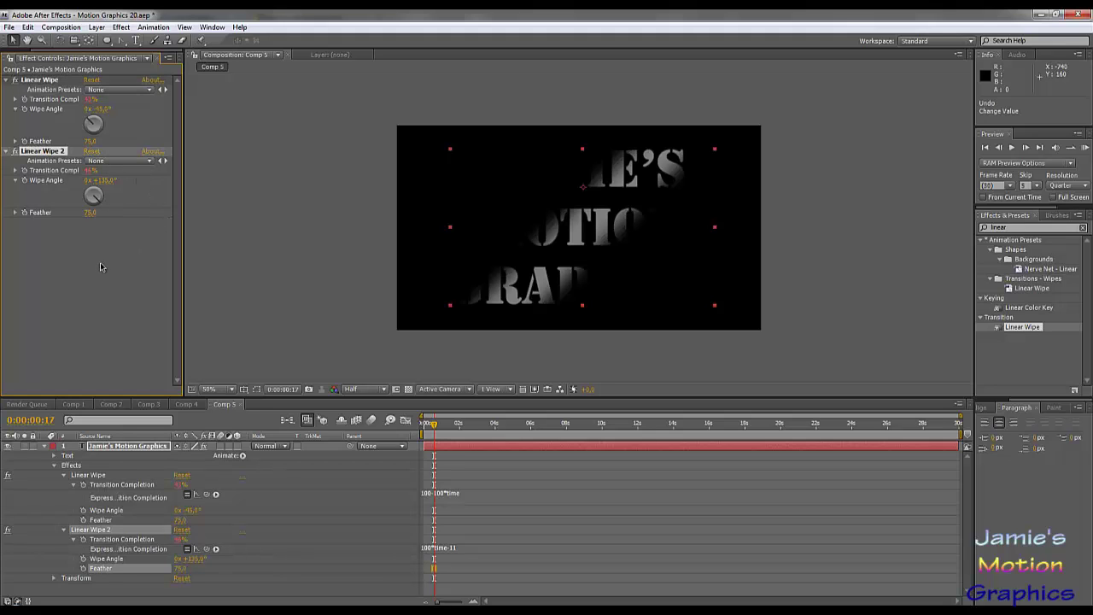
pyautogui.click(100, 262)
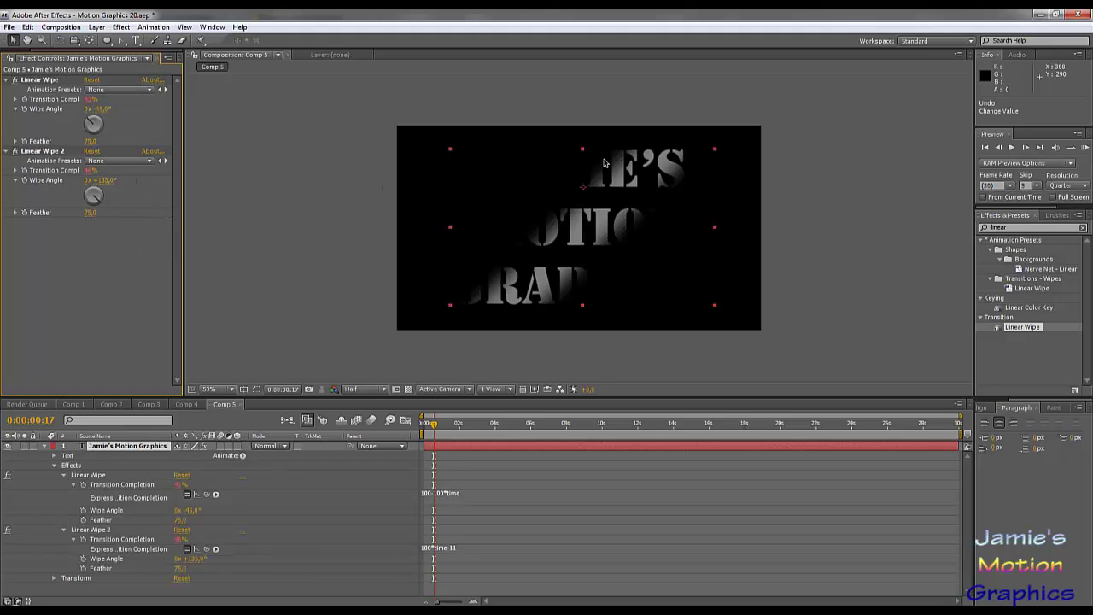
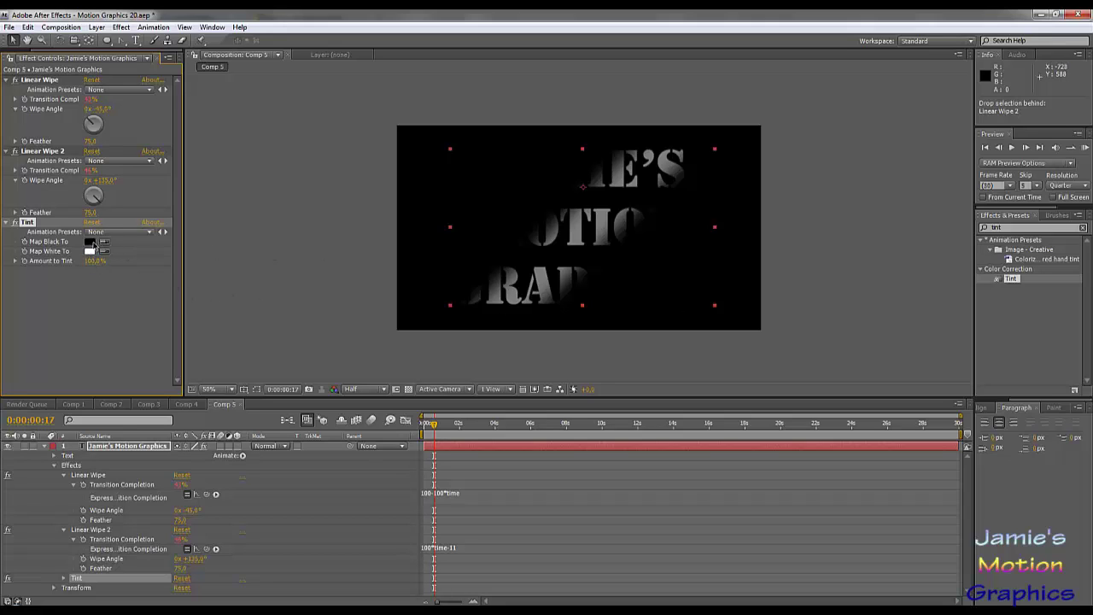
# - Set the Tint effect's Map Black To colour to orange, FFA200
pyautogui.click(90, 241)
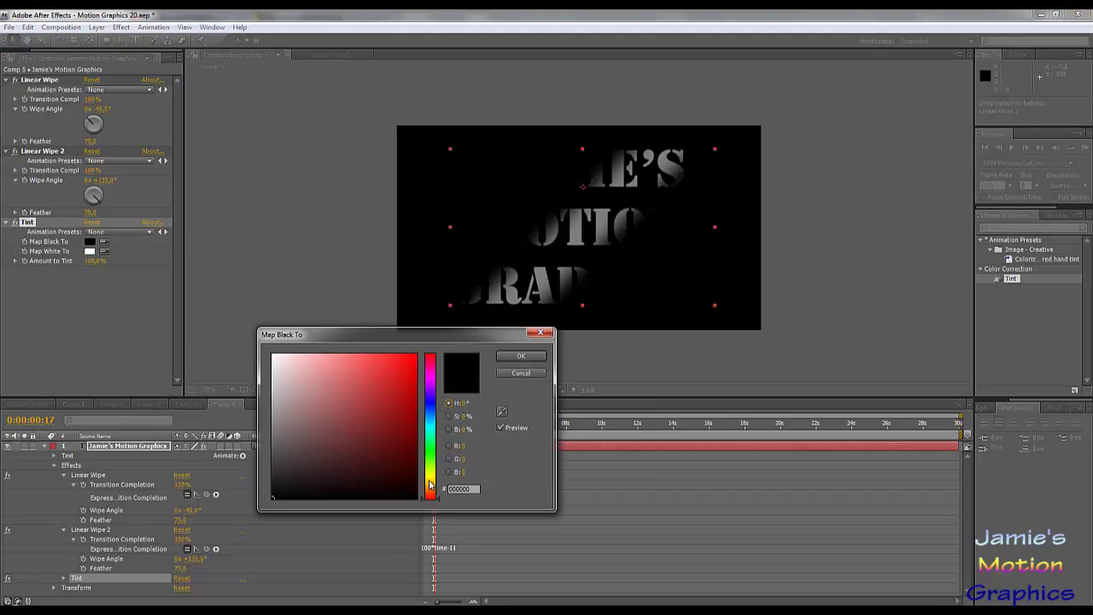
pyautogui.moveTo(433, 488); pyautogui.dragTo(433, 484)
pyautogui.click(411, 386)
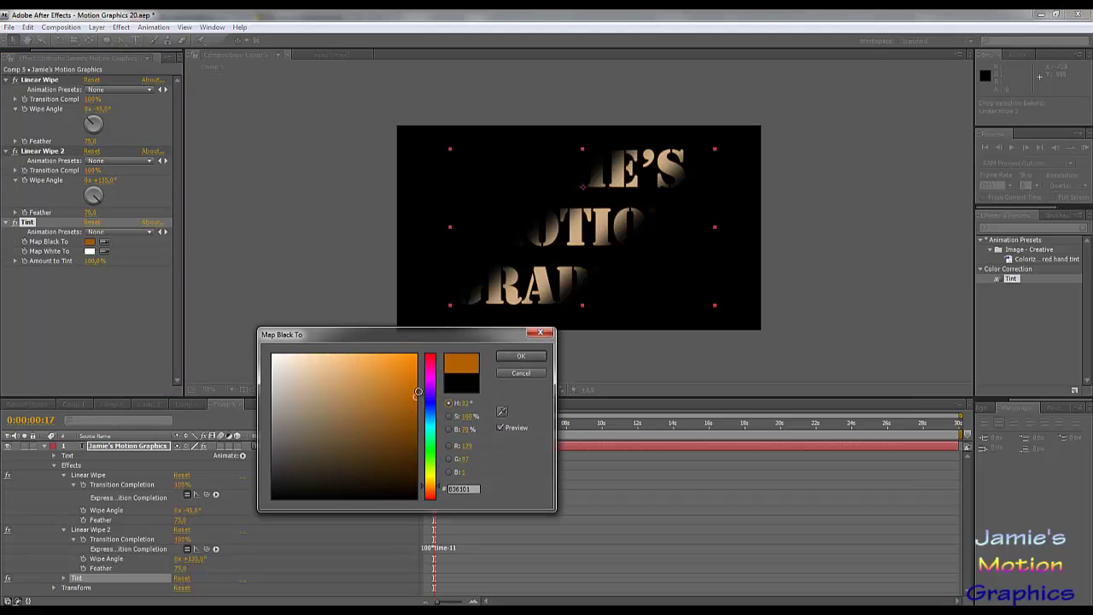
pyautogui.moveTo(411, 386); pyautogui.dragTo(418, 354)
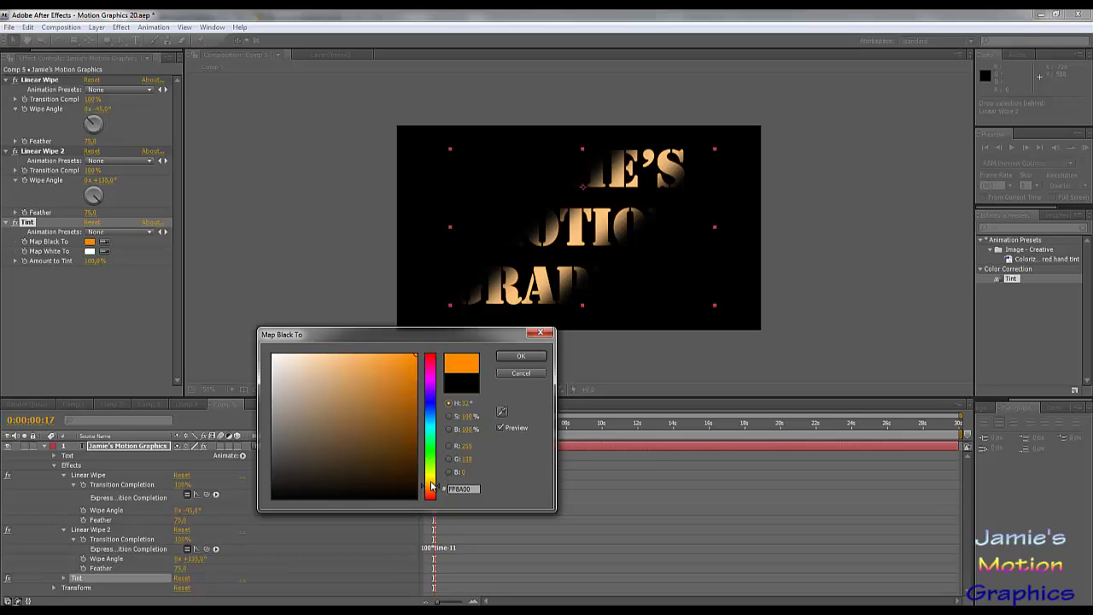
pyautogui.moveTo(432, 487); pyautogui.dragTo(433, 487)
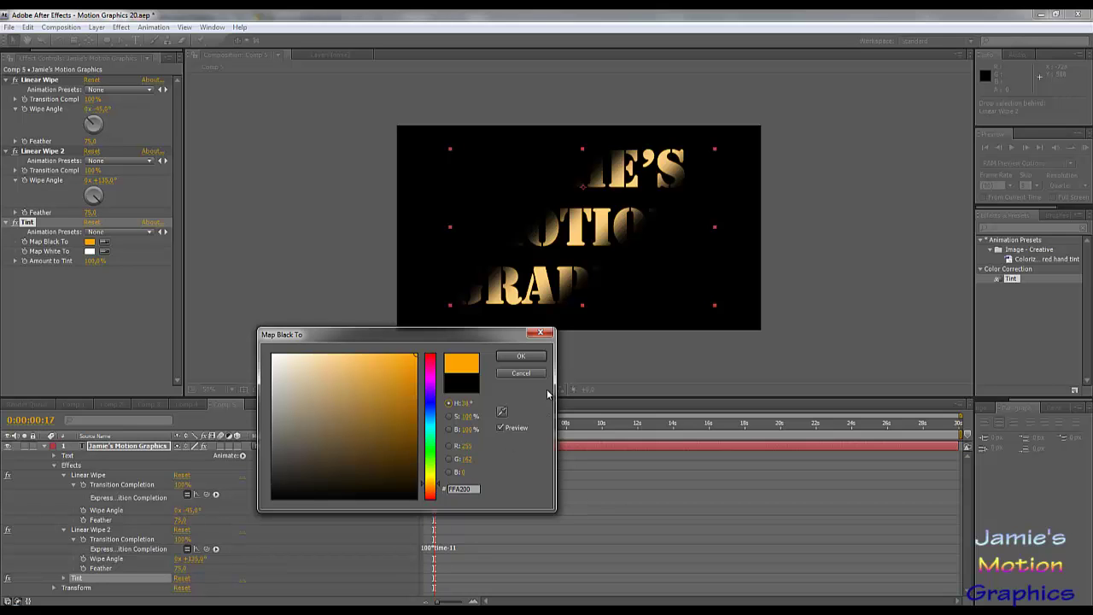
pyautogui.click(521, 356)
# - Set the Tint effect's Map White To colour to a lighter orange, FF8C38
pyautogui.click(90, 252)
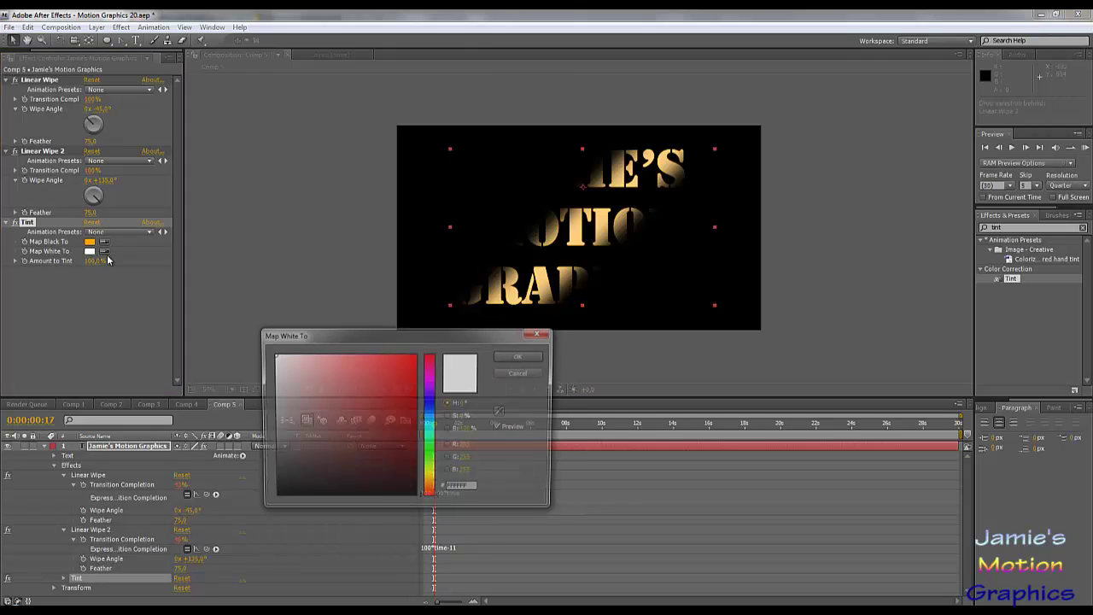
pyautogui.moveTo(433, 493); pyautogui.dragTo(431, 486)
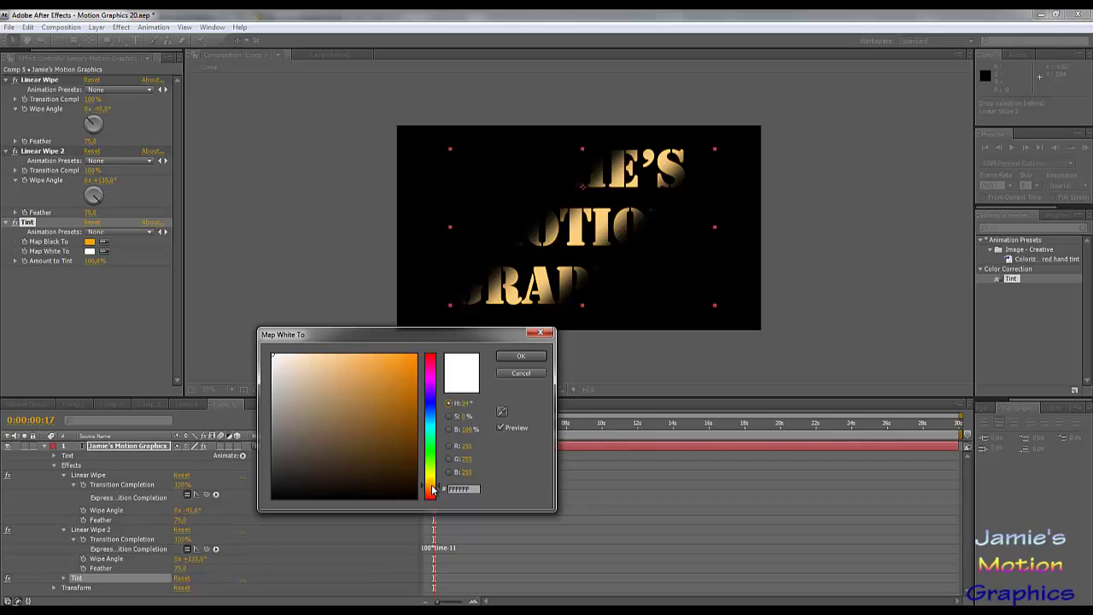
pyautogui.click(414, 445)
pyautogui.moveTo(413, 444)
pyautogui.mouseDown()
pyautogui.moveTo(393, 444)
pyautogui.moveTo(390, 458)
pyautogui.mouseUp()
pyautogui.click(433, 490)
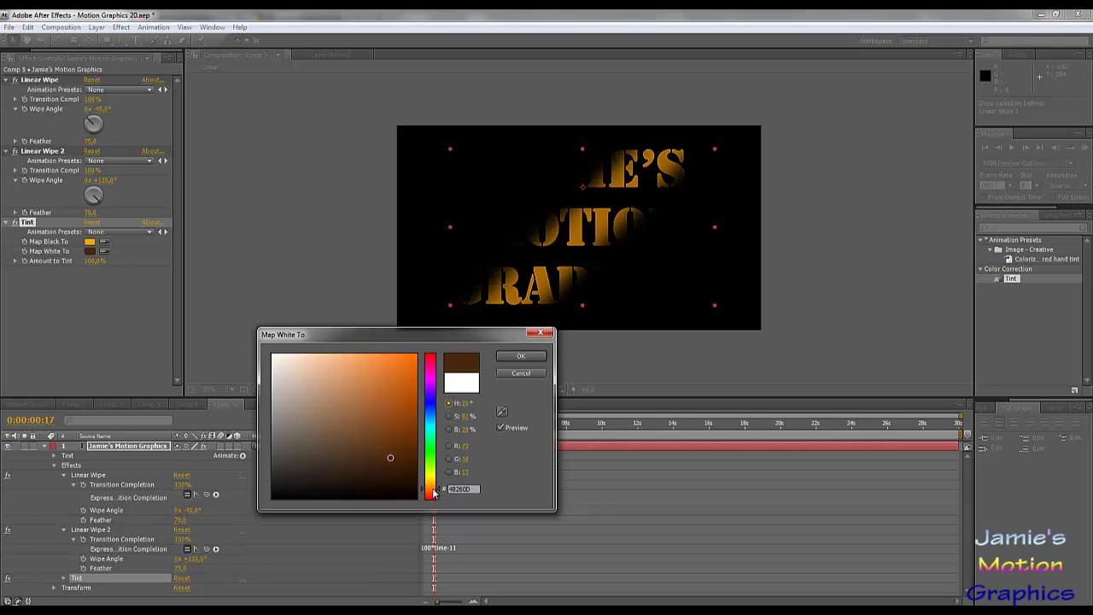
pyautogui.click(390, 476)
pyautogui.click(390, 448)
pyautogui.moveTo(390, 448)
pyautogui.mouseDown()
pyautogui.moveTo(412, 406)
pyautogui.moveTo(383, 353)
pyautogui.mouseUp()
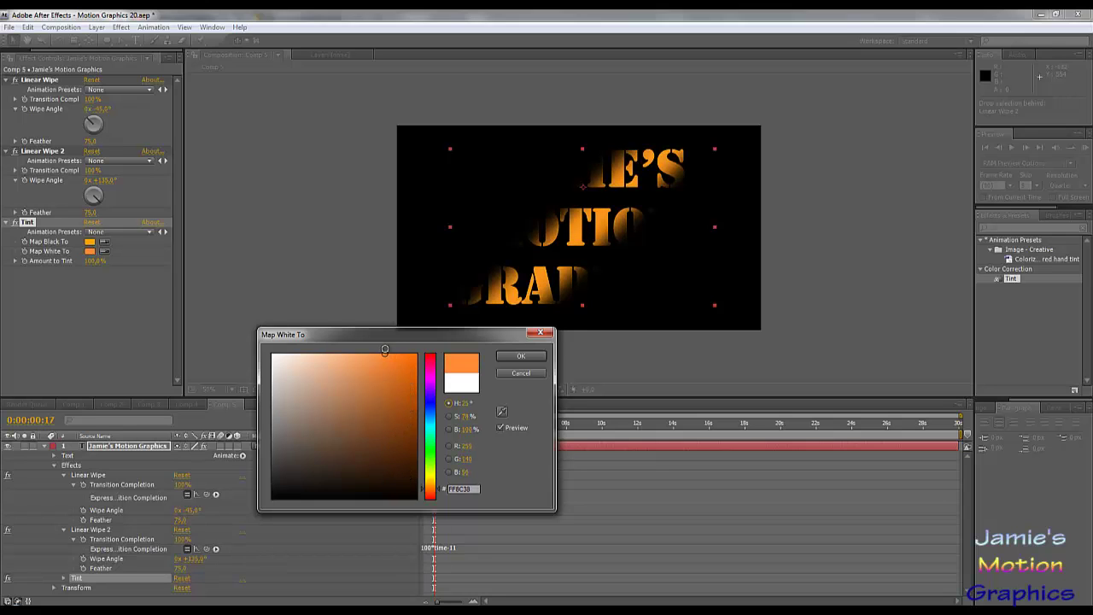
pyautogui.click(521, 357)
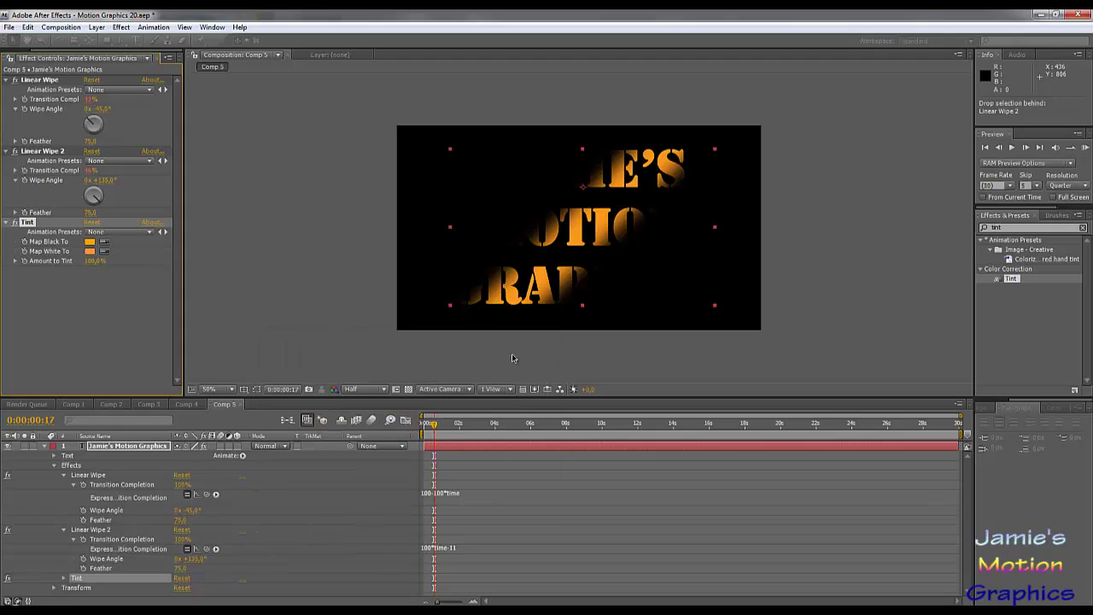
# - Try a Curves effect below Tint with Tint switched off, raising the RGB curve's midpoint
pyautogui.doubleClick(1011, 229)
pyautogui.write('curve')
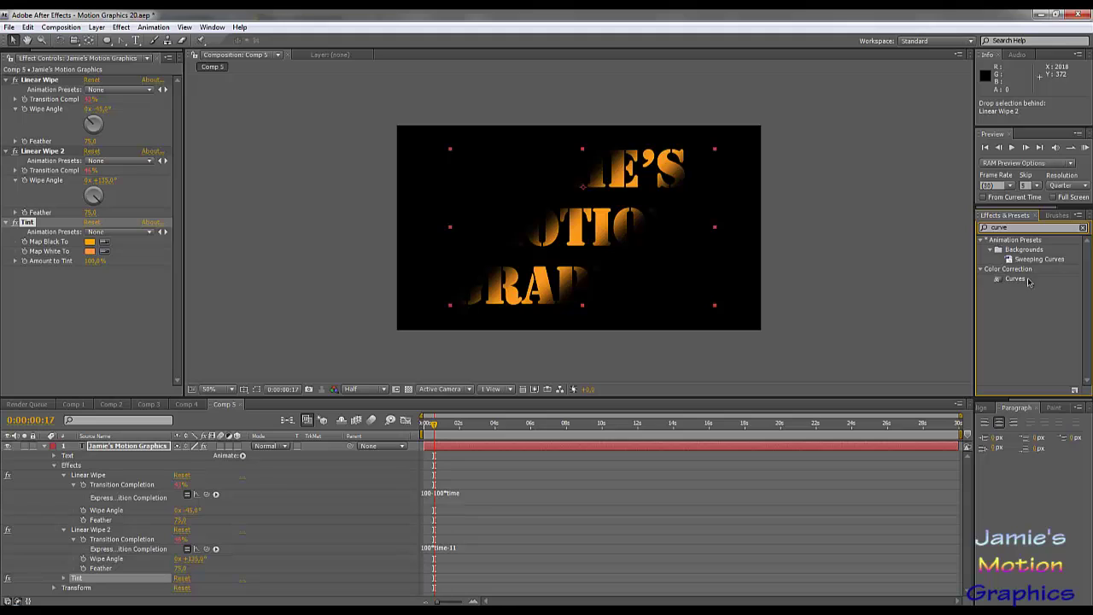
pyautogui.moveTo(1029, 282); pyautogui.dragTo(17, 221)
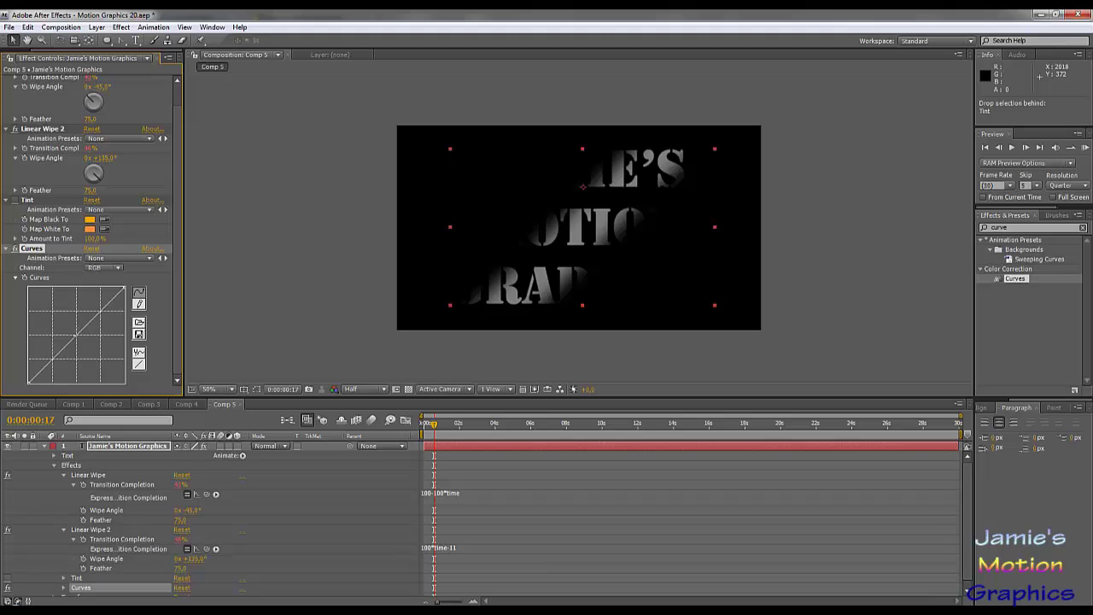
pyautogui.moveTo(75, 335); pyautogui.dragTo(51, 332)
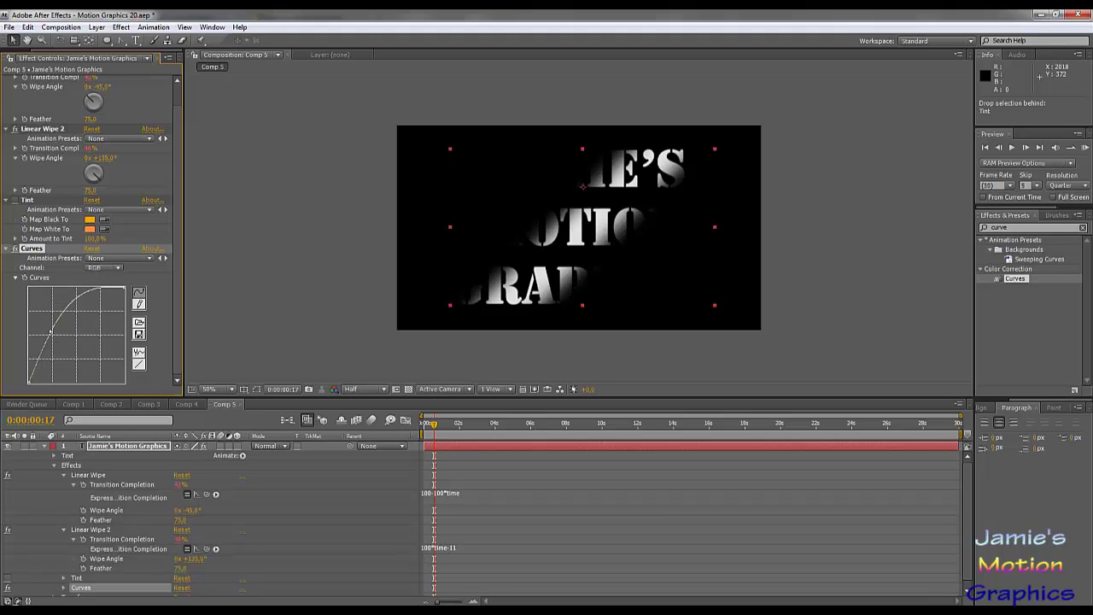
# - In the Curves effect, raise the Red curve and lower the Green and Blue curves to give the text an orange tone
pyautogui.click(118, 269)
pyautogui.click(104, 282)
pyautogui.moveTo(74, 336); pyautogui.dragTo(53, 327)
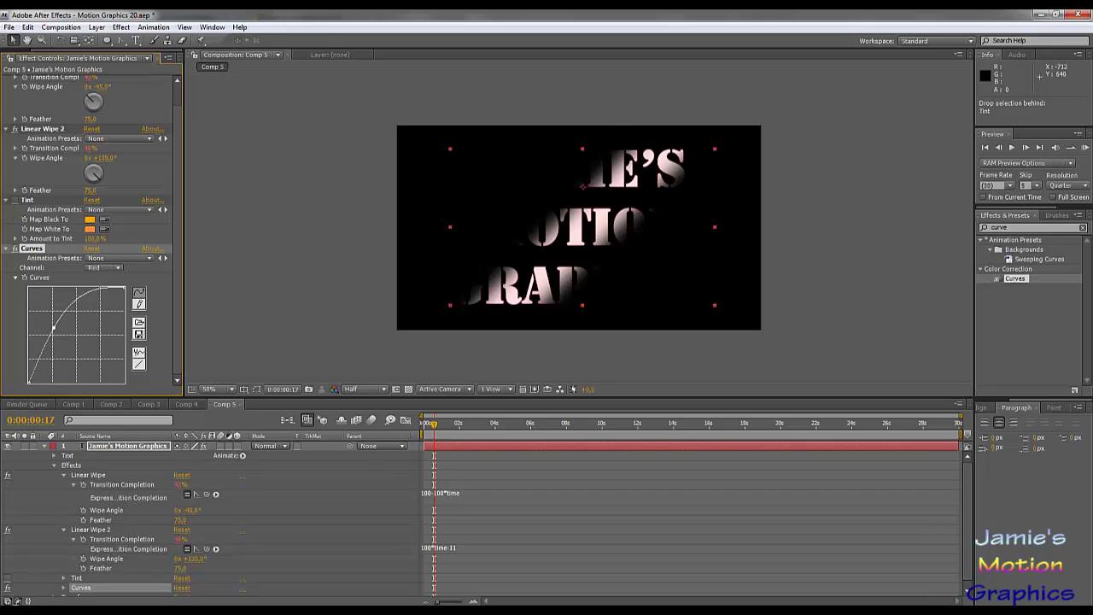
pyautogui.click(105, 267)
pyautogui.click(110, 282)
pyautogui.moveTo(81, 331); pyautogui.dragTo(98, 352)
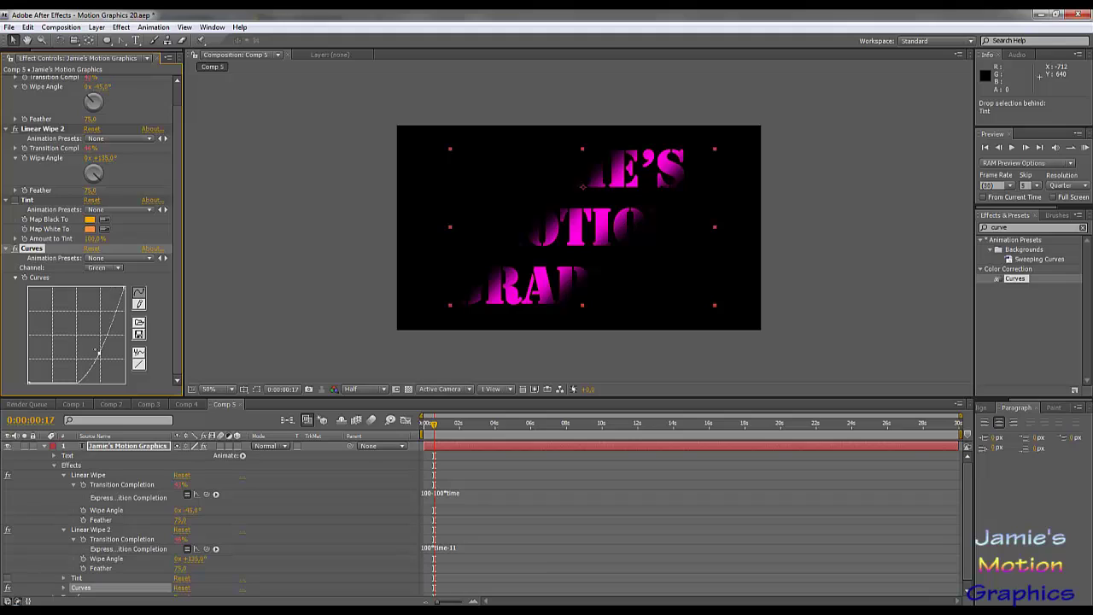
pyautogui.moveTo(99, 353); pyautogui.dragTo(85, 346)
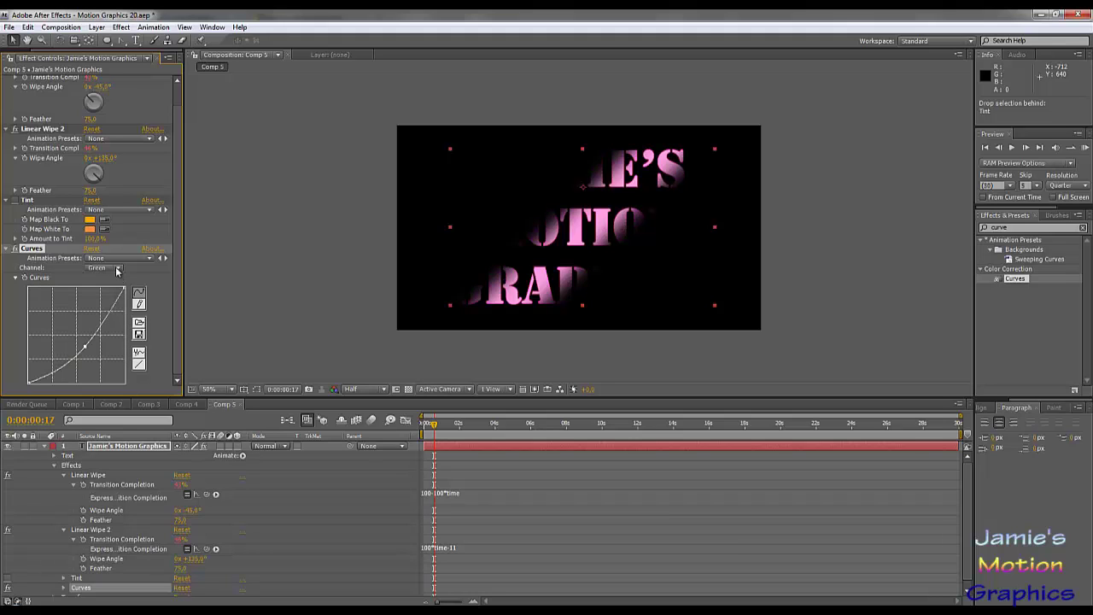
pyautogui.click(115, 268)
pyautogui.click(114, 280)
pyautogui.moveTo(81, 340); pyautogui.dragTo(95, 349)
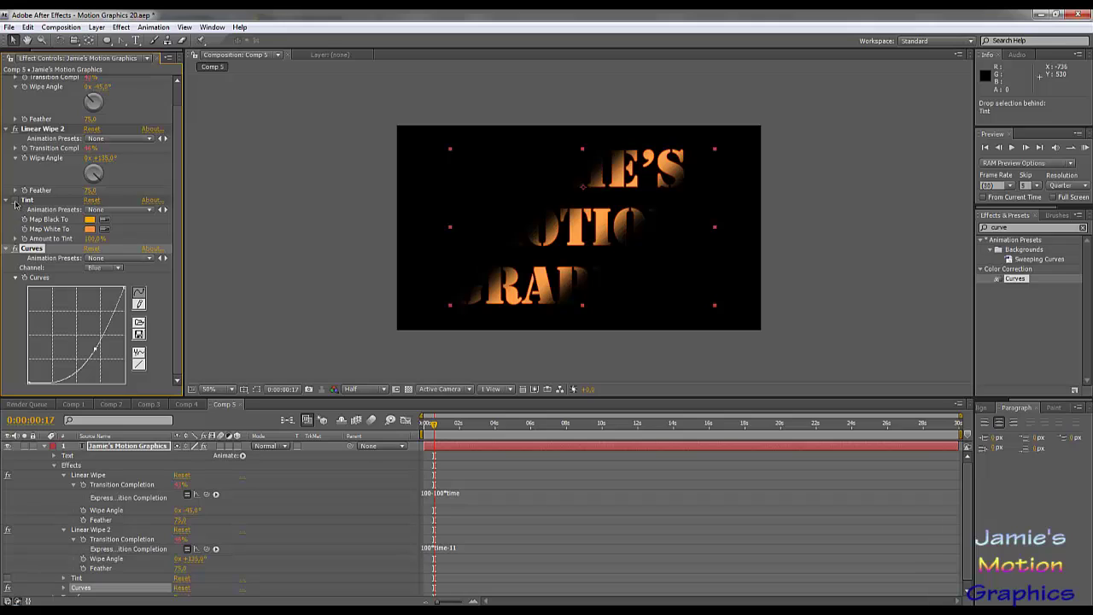
# - Compare the Tint and Curves looks with Tint switched back on, and delete the Curves effect
pyautogui.click(14, 248)
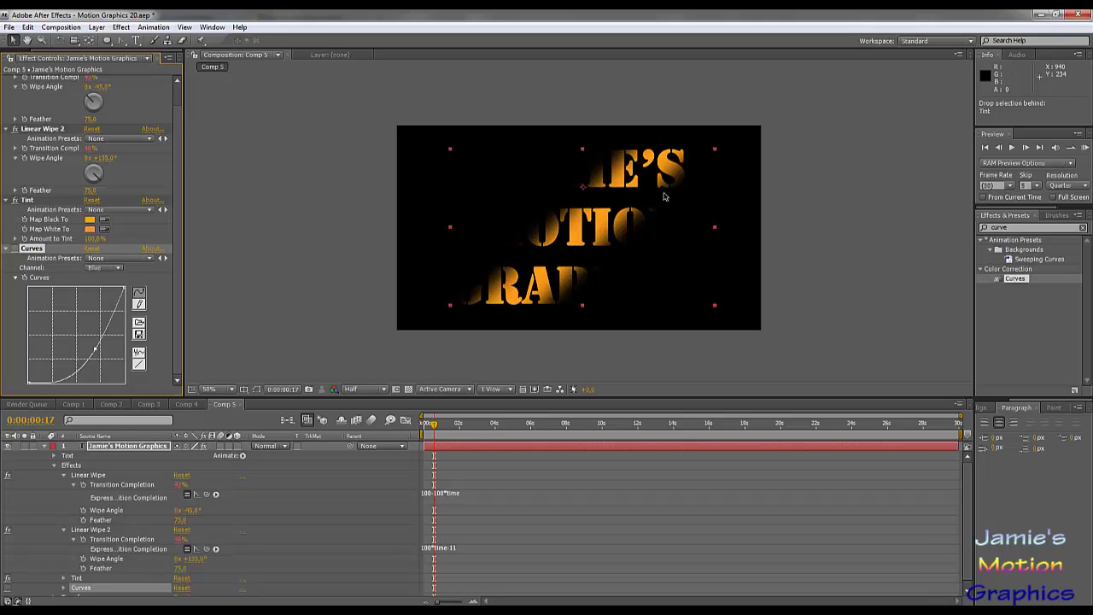
pyautogui.click(15, 249)
pyautogui.click(14, 250)
pyautogui.press('Delete')
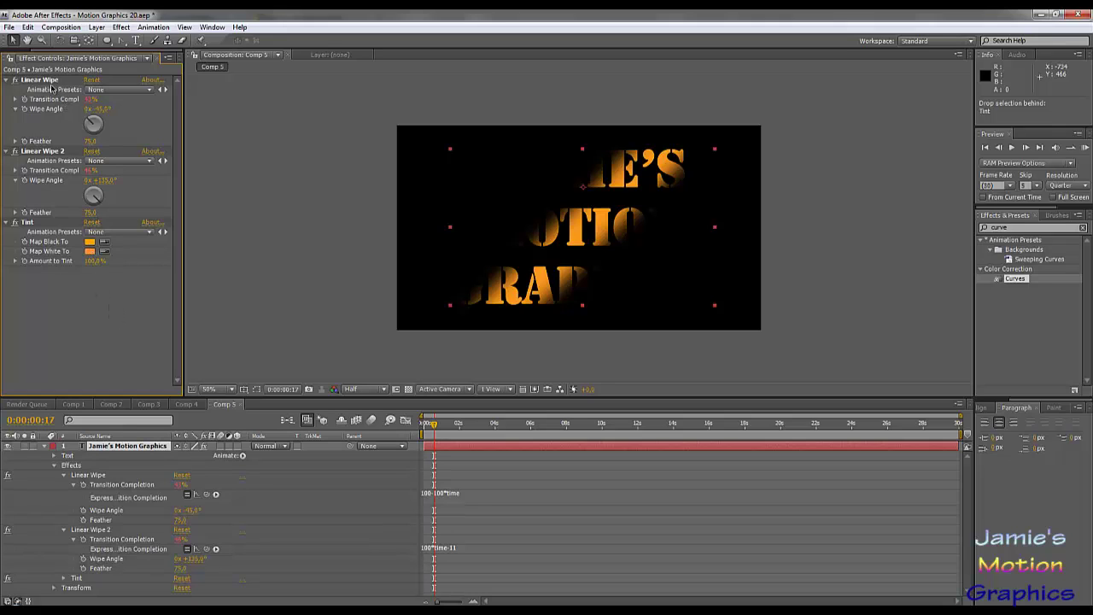
# - Collapse the Jamie's Motion Graphics text layer and duplicate it
pyautogui.click(44, 446)
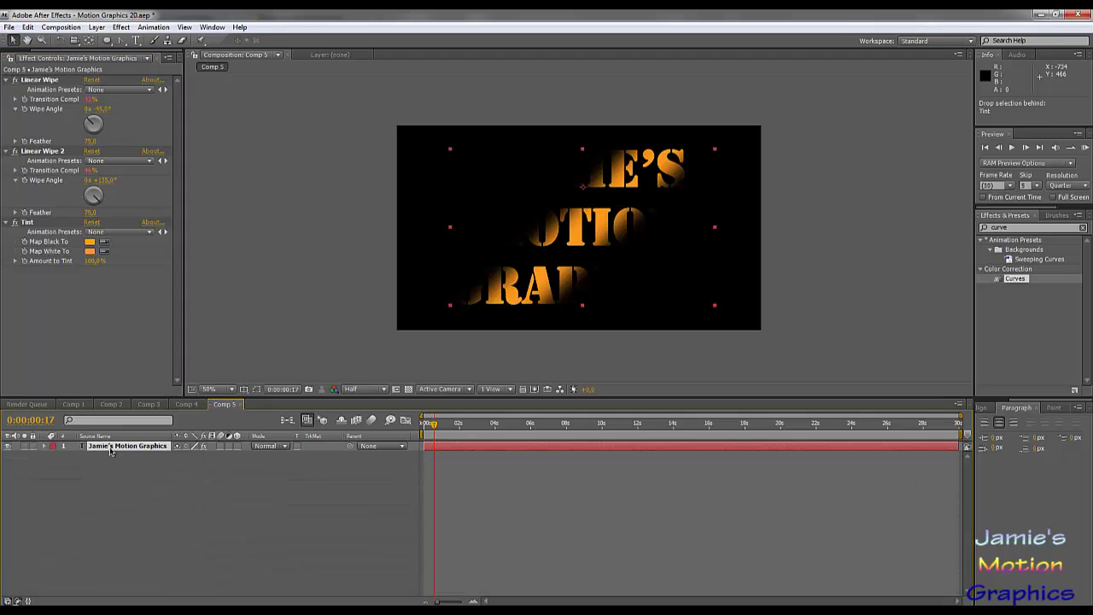
pyautogui.hotkey('ctrl', 'd')
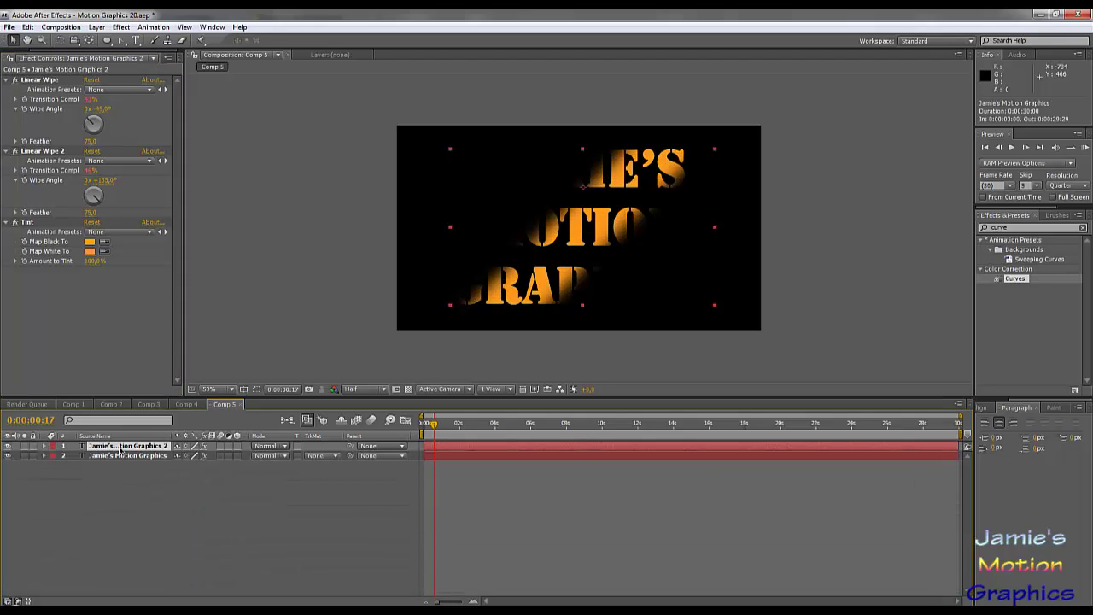
pyautogui.click(28, 26)
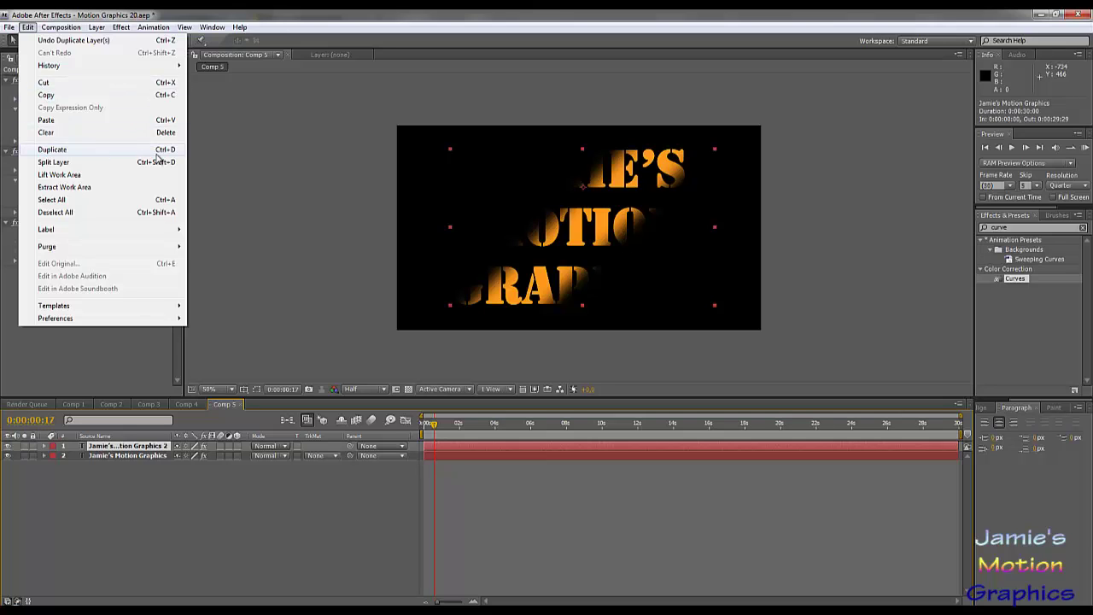
pyautogui.click(97, 483)
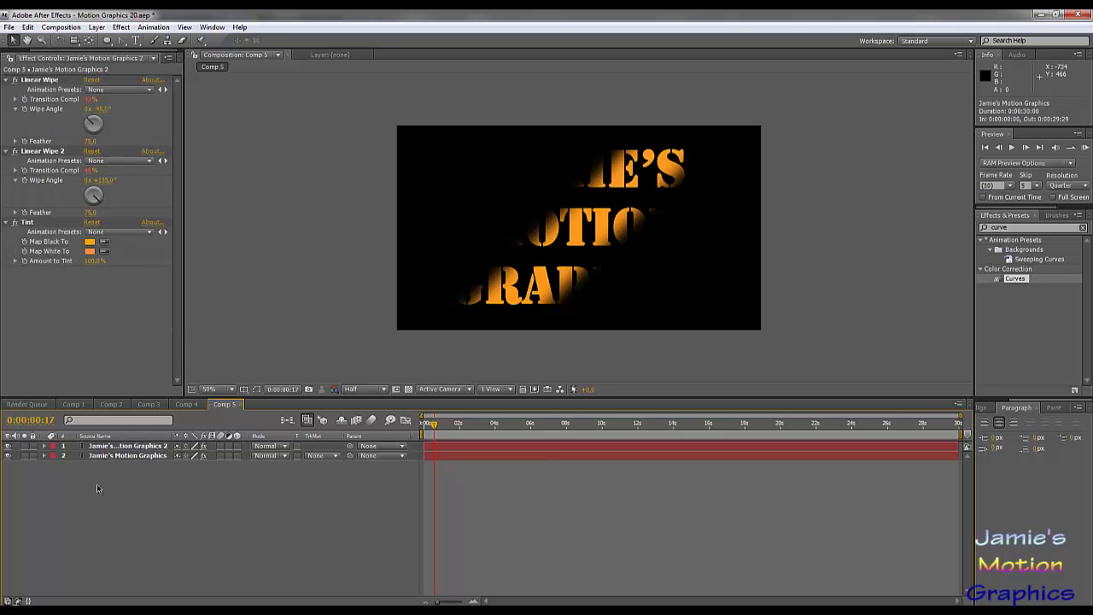
# - Link the duplicate's Linear Wipe and Linear Wipe 2 Transition Completion expressions to the matching properties on the original text layer
pyautogui.click(45, 446)
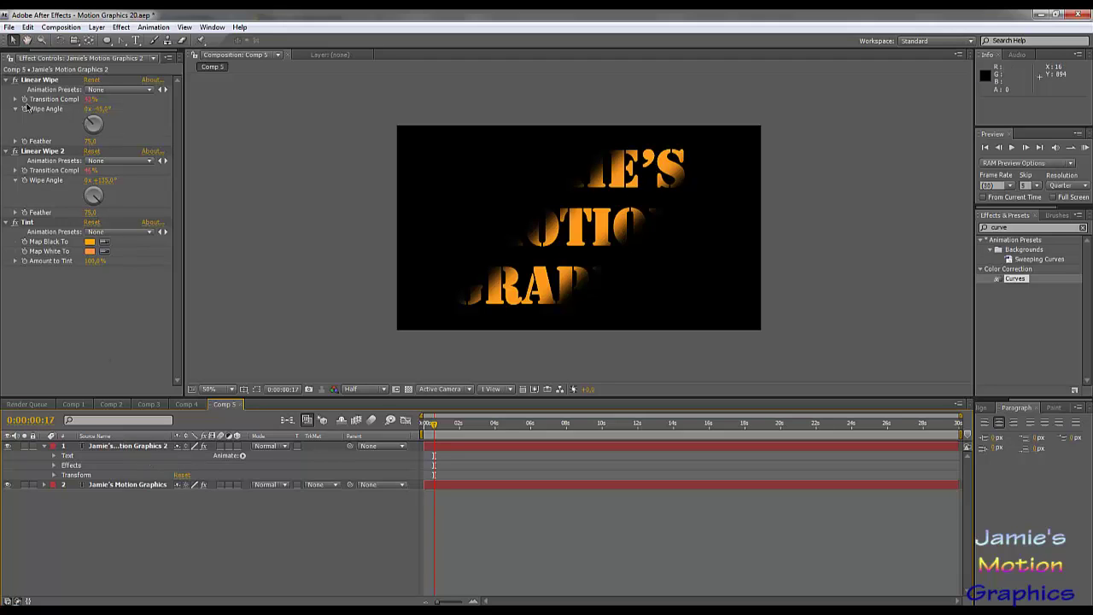
pyautogui.click(125, 447)
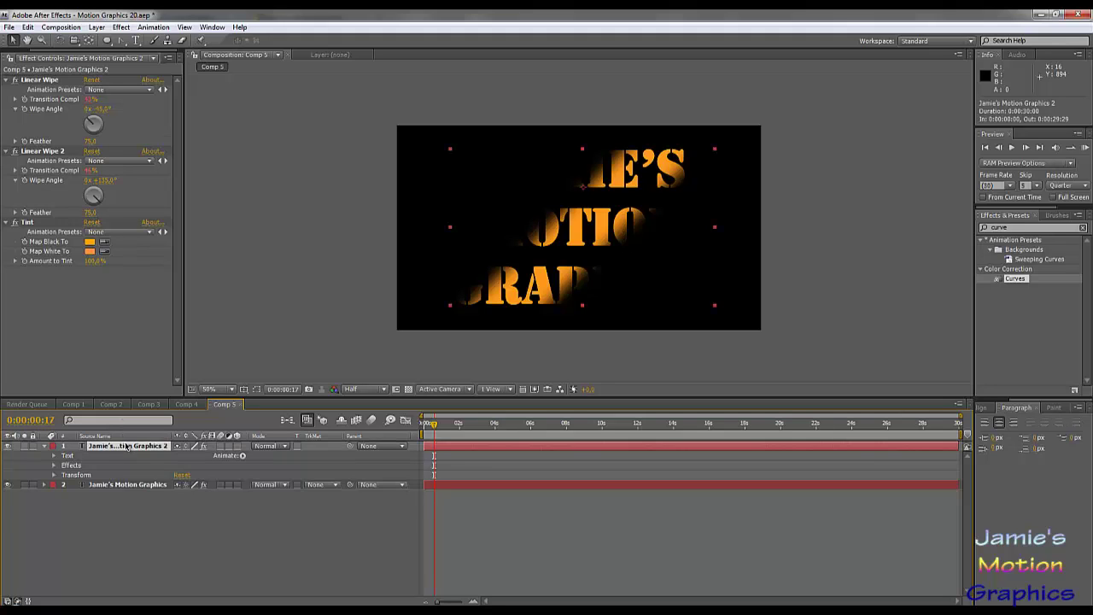
pyautogui.press('e')
pyautogui.press('e')
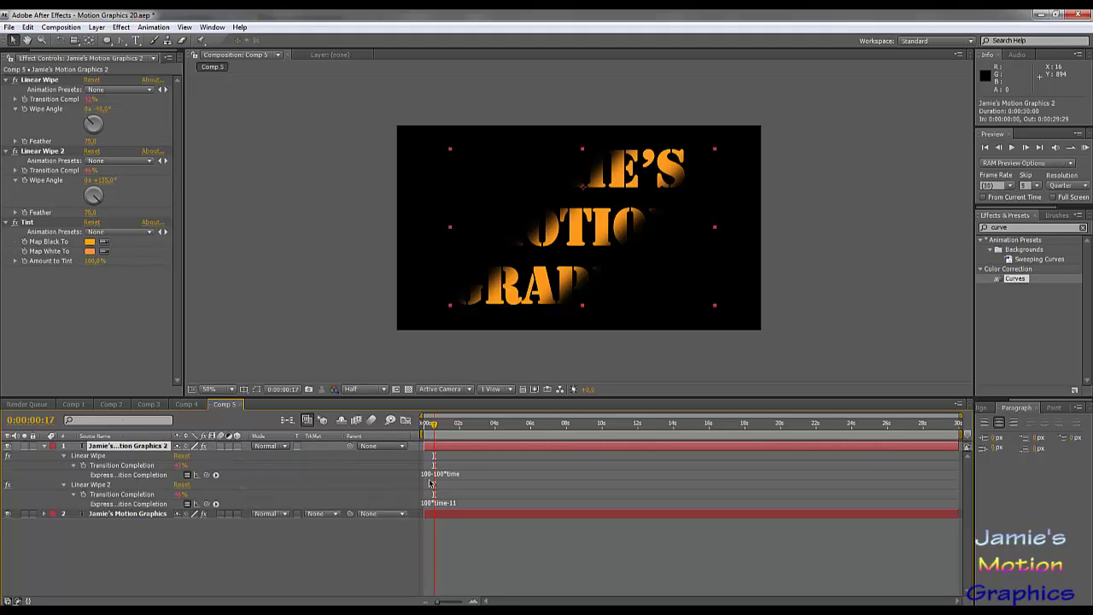
pyautogui.click(433, 474)
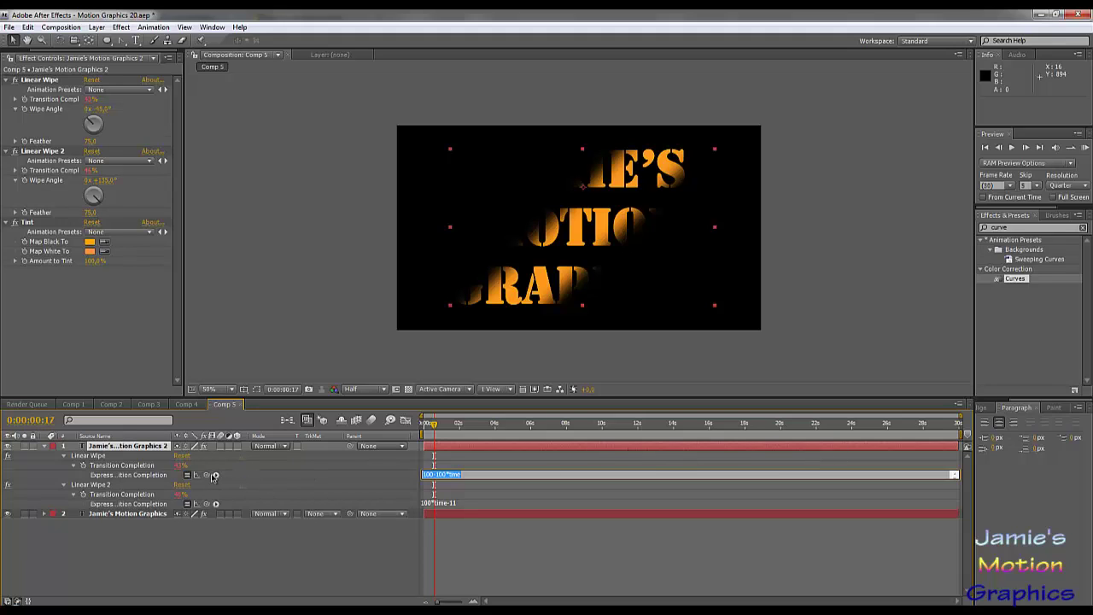
pyautogui.moveTo(208, 478)
pyautogui.mouseDown()
pyautogui.moveTo(258, 516)
pyautogui.moveTo(206, 469)
pyautogui.mouseUp()
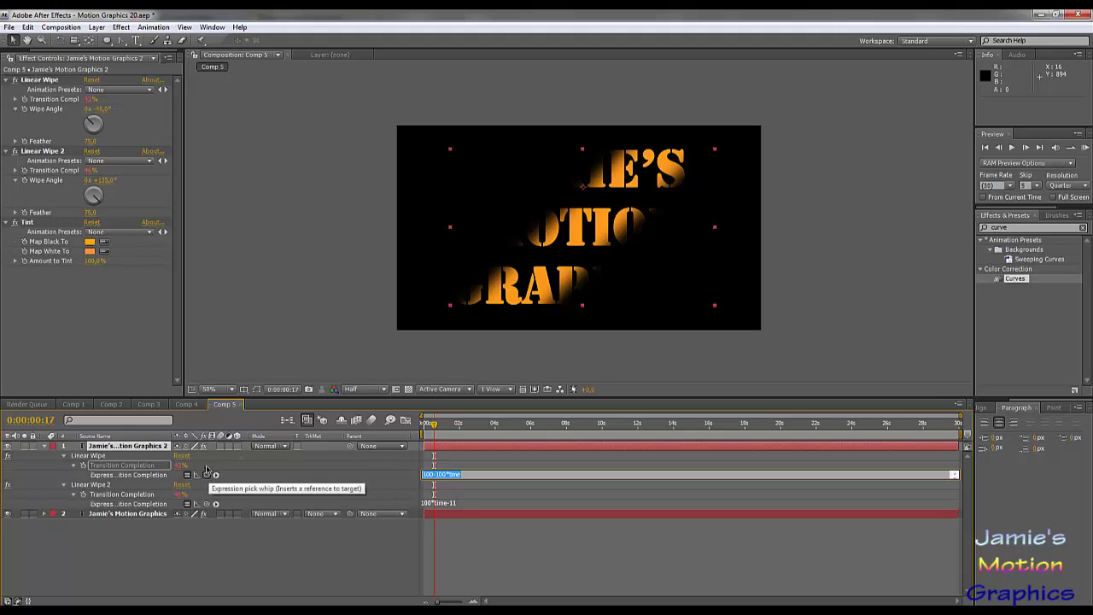
pyautogui.click(148, 518)
pyautogui.press('e')
pyautogui.press('e')
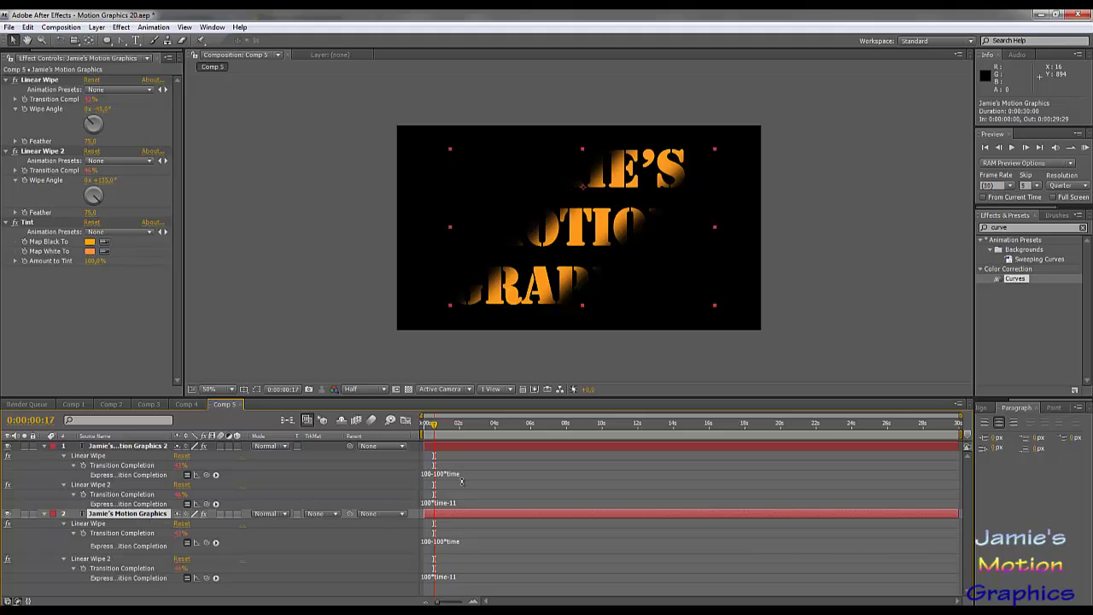
pyautogui.moveTo(206, 476); pyautogui.dragTo(121, 538)
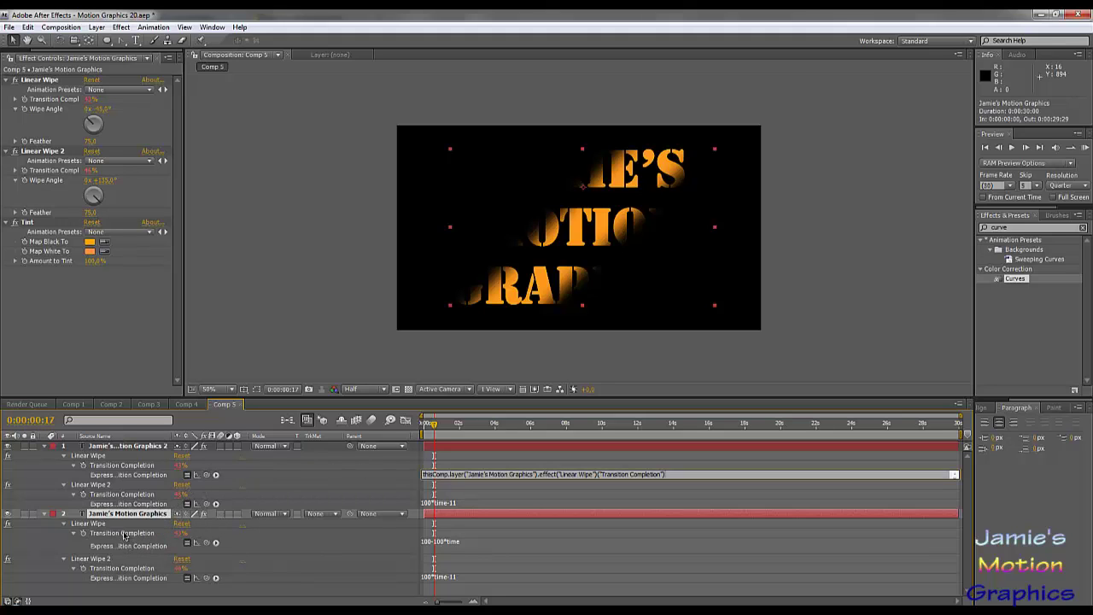
pyautogui.moveTo(206, 504); pyautogui.dragTo(132, 570)
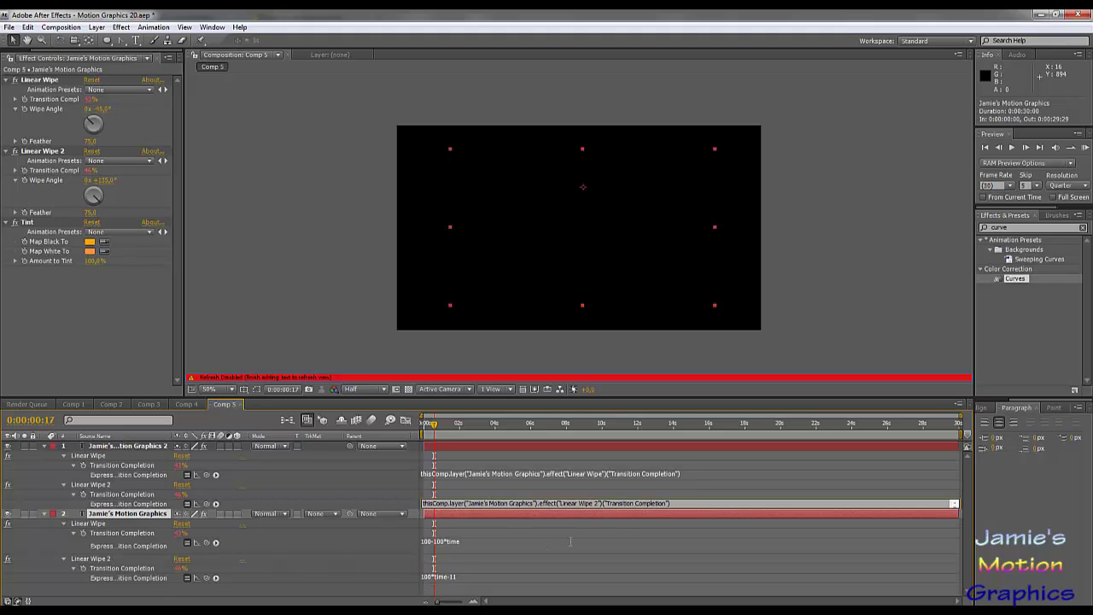
# - Append +3 to both linked Transition Completion expressions on the duplicate text layer
pyautogui.click(704, 499)
pyautogui.click(686, 474)
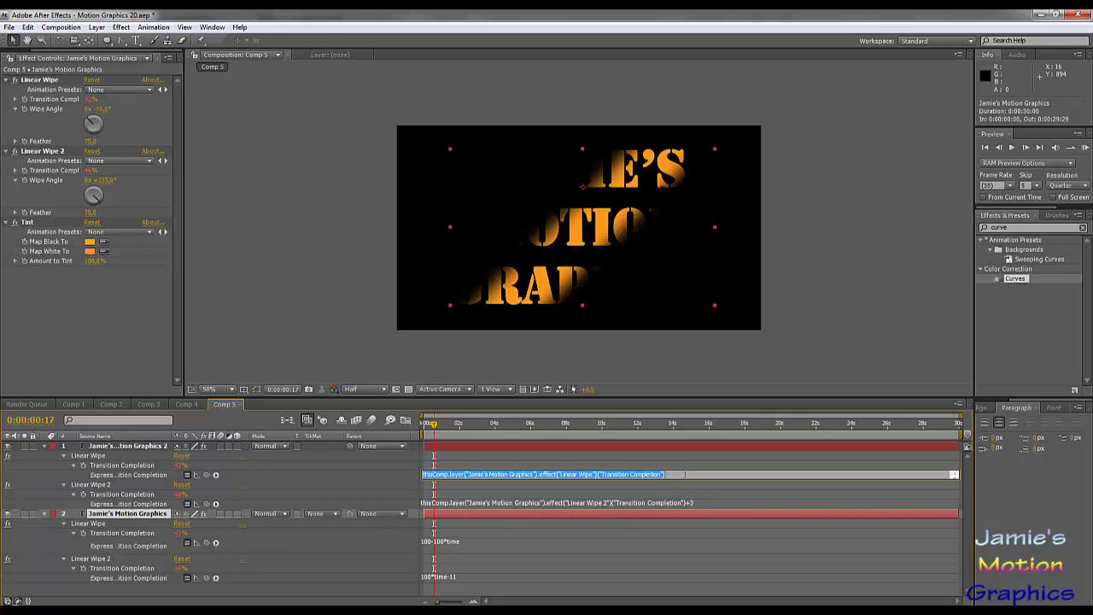
pyautogui.click(683, 474)
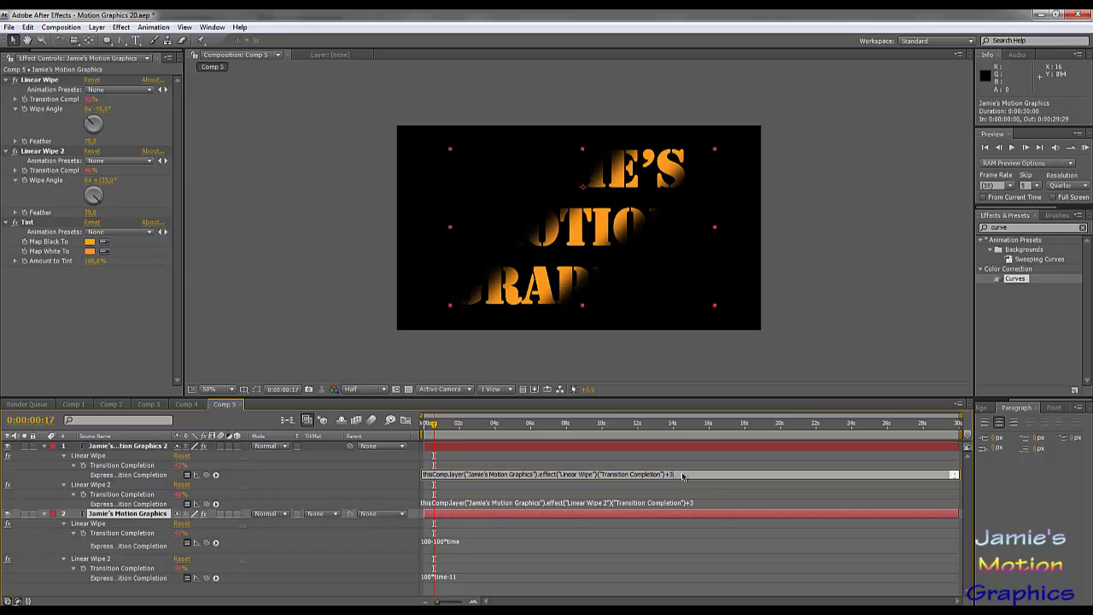
pyautogui.press('KP_Enter')
pyautogui.click(358, 554)
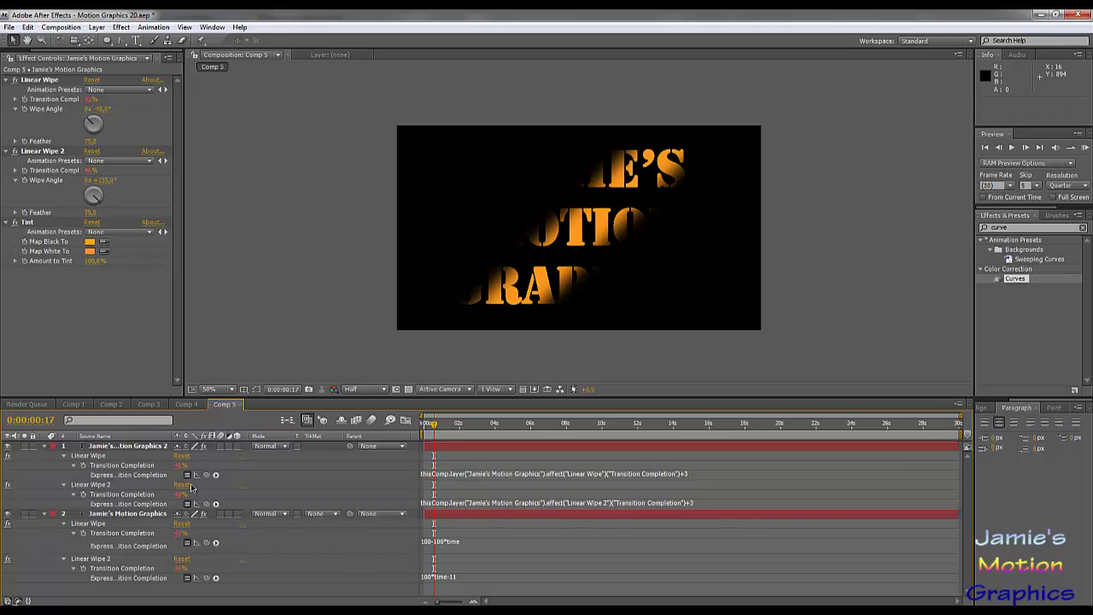
# - Set both the Map Black To and Map White To colours of the original text layer's Tint to white
pyautogui.click(89, 241)
pyautogui.click(273, 355)
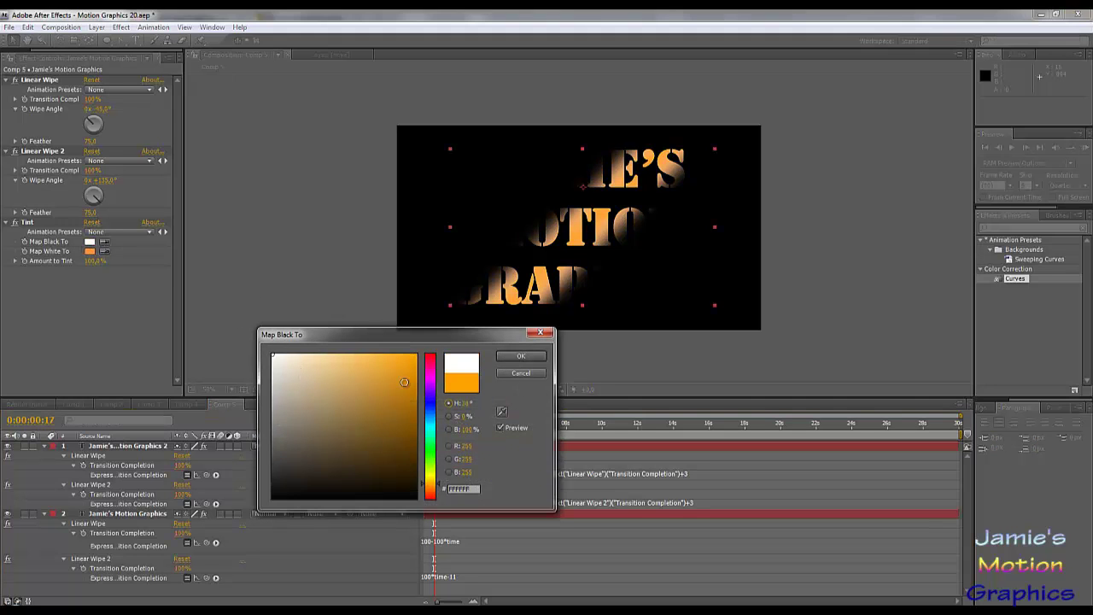
pyautogui.click(518, 357)
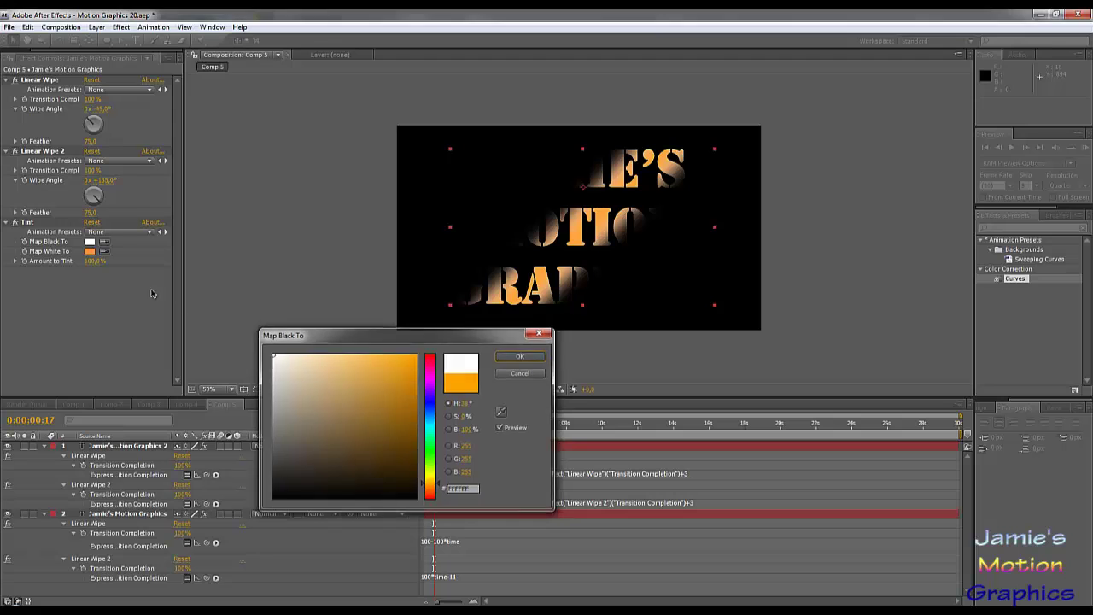
pyautogui.click(89, 251)
pyautogui.click(274, 365)
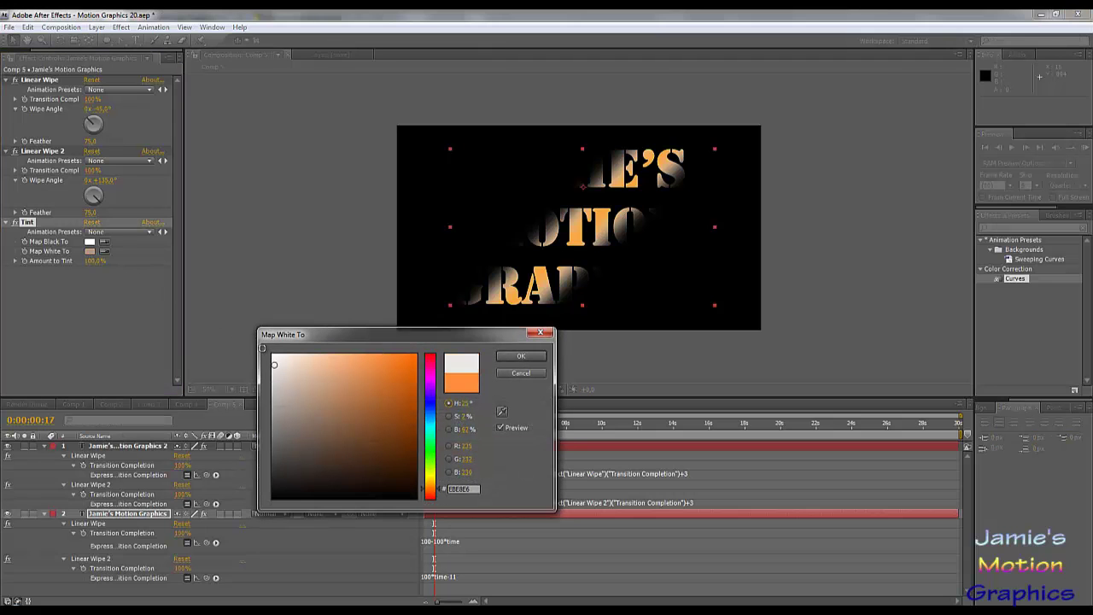
pyautogui.click(521, 356)
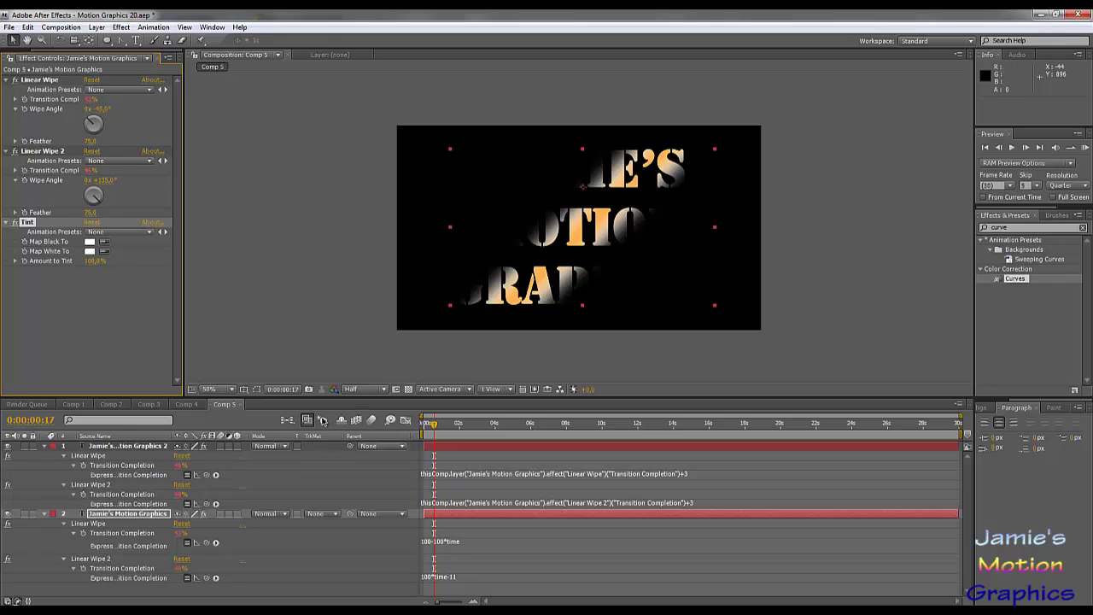
# - Set both the Map Black To and Map White To colours of the duplicate text layer's Tint to white
pyautogui.click(128, 446)
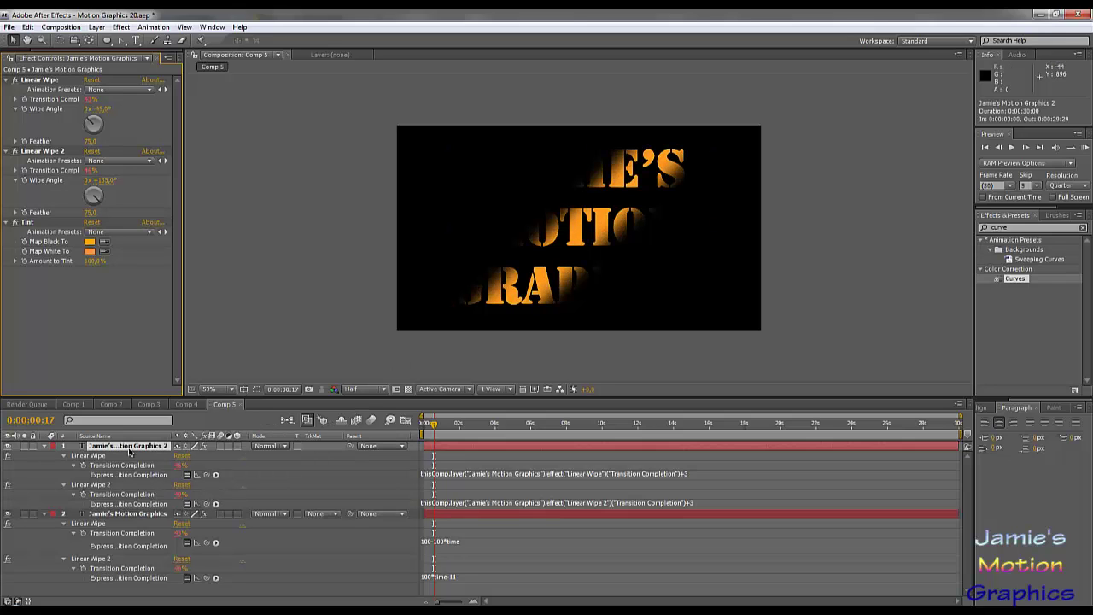
pyautogui.click(90, 242)
pyautogui.click(275, 355)
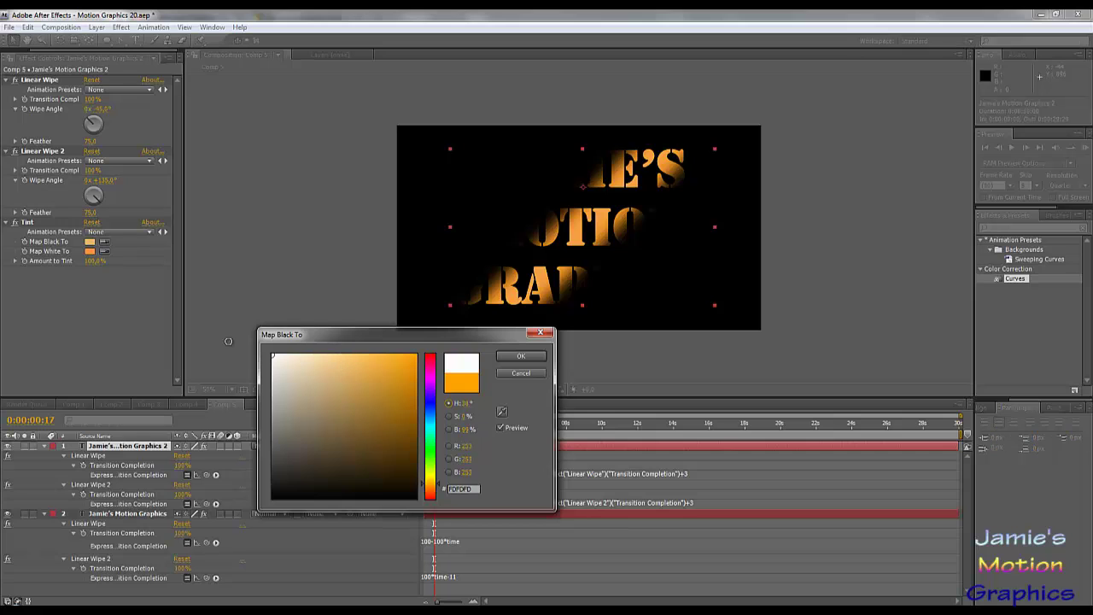
pyautogui.press('Return')
pyautogui.click(90, 252)
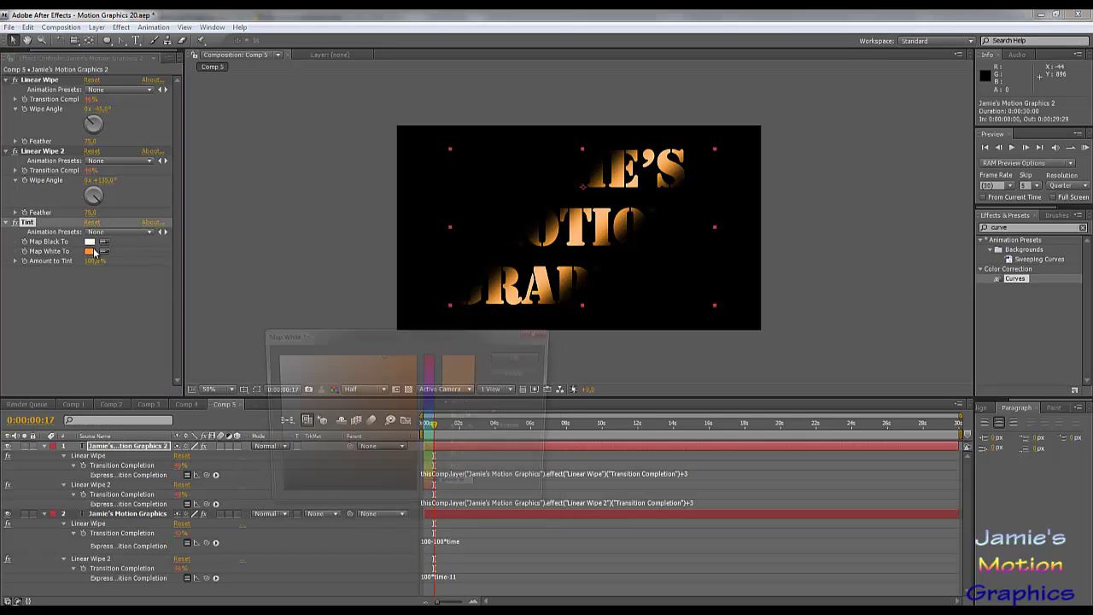
pyautogui.click(274, 356)
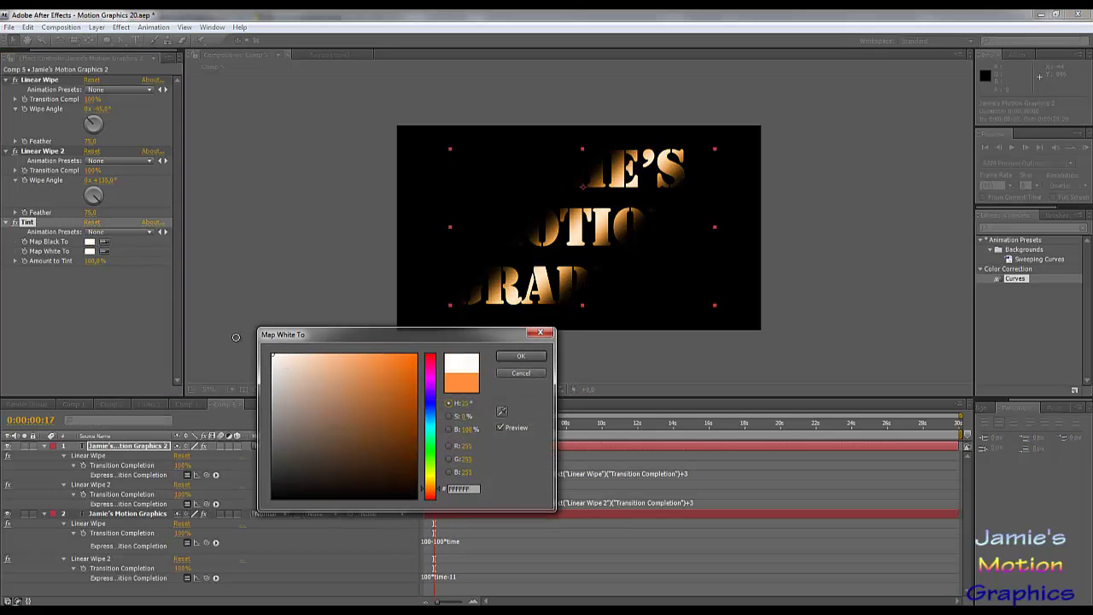
pyautogui.click(521, 355)
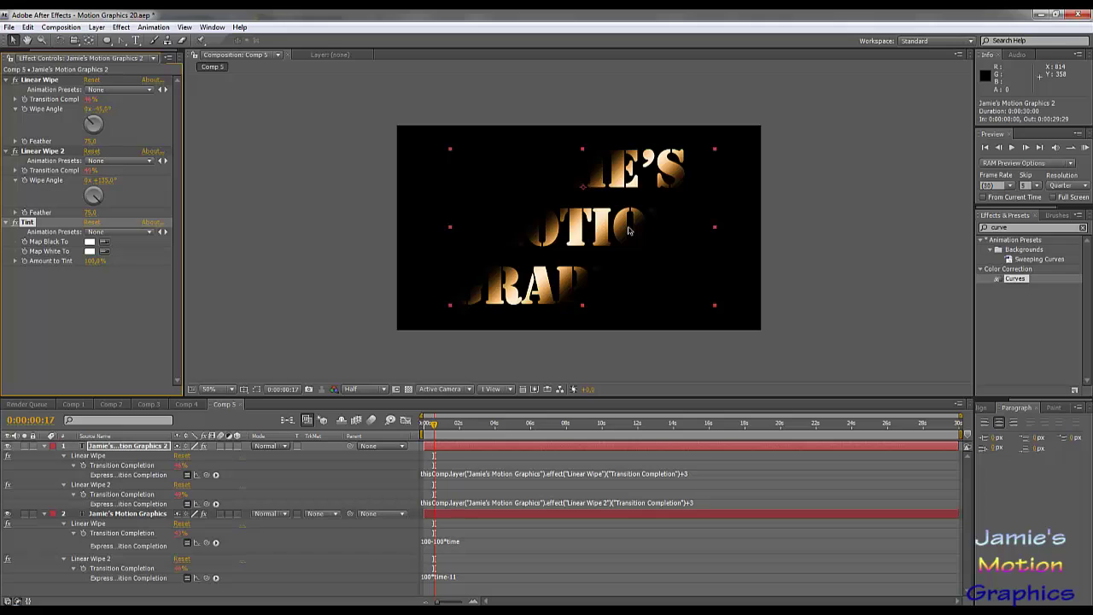
# - Set the Feather of both Linear Wipe and Linear Wipe 2 on the duplicate text layer to 25
pyautogui.click(94, 141)
pyautogui.write('25')
pyautogui.press('Return')
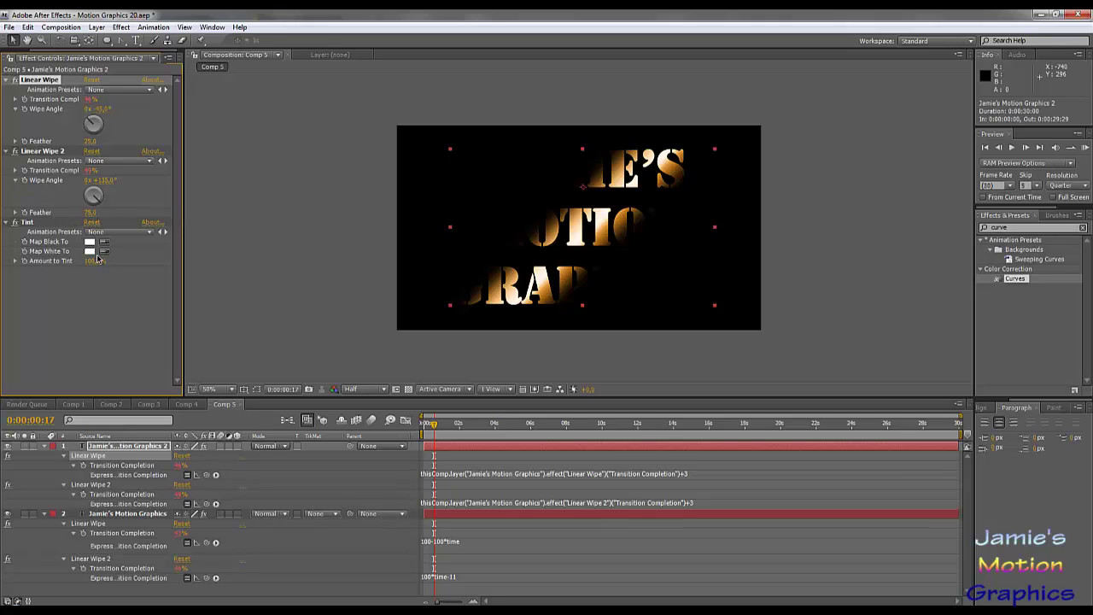
pyautogui.click(91, 212)
pyautogui.write('25')
pyautogui.press('Return')
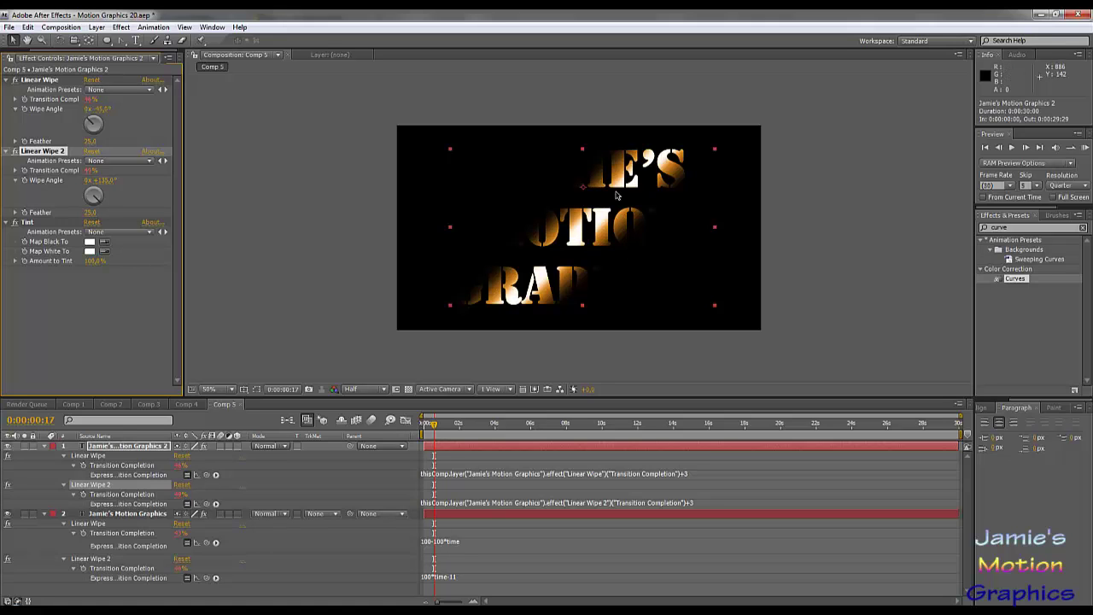
pyautogui.click(87, 337)
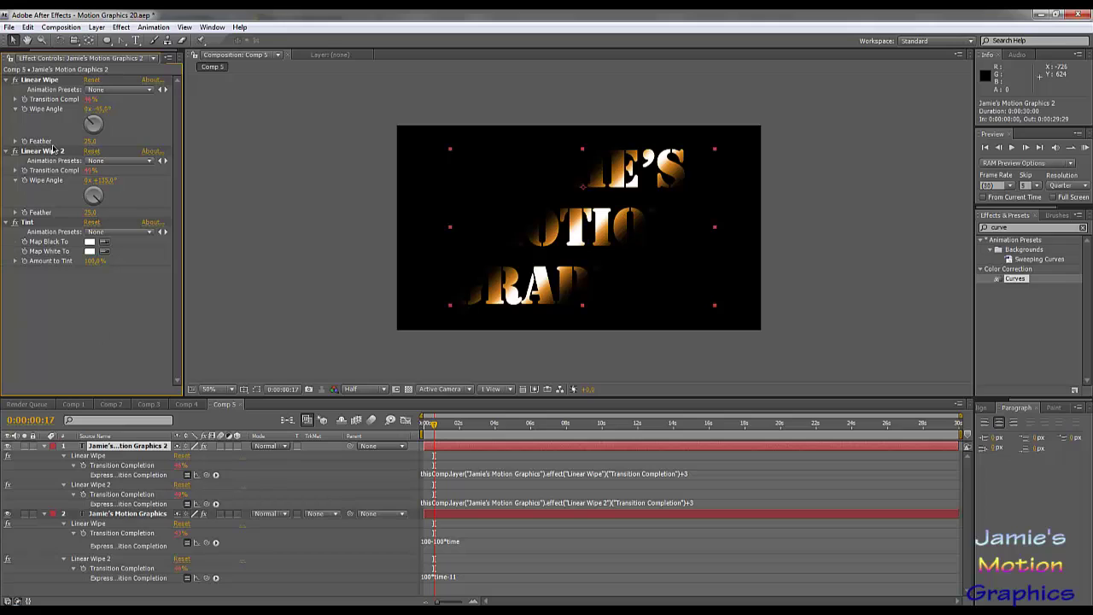
# - Find the Glow effect and apply it after Tint on the duplicate text layer
pyautogui.doubleClick(1018, 227)
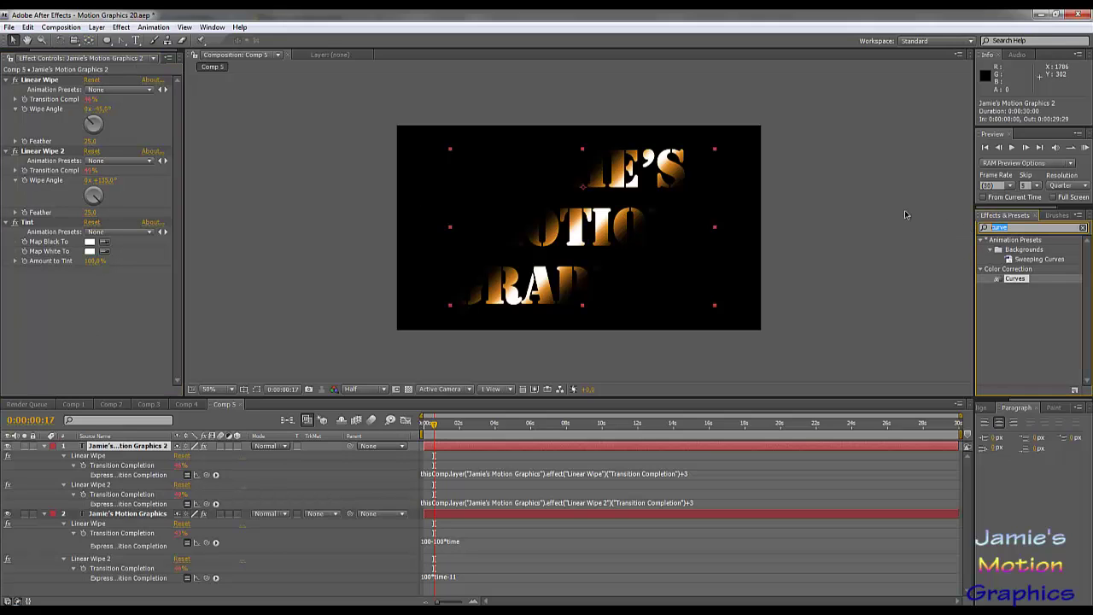
pyautogui.write('glow')
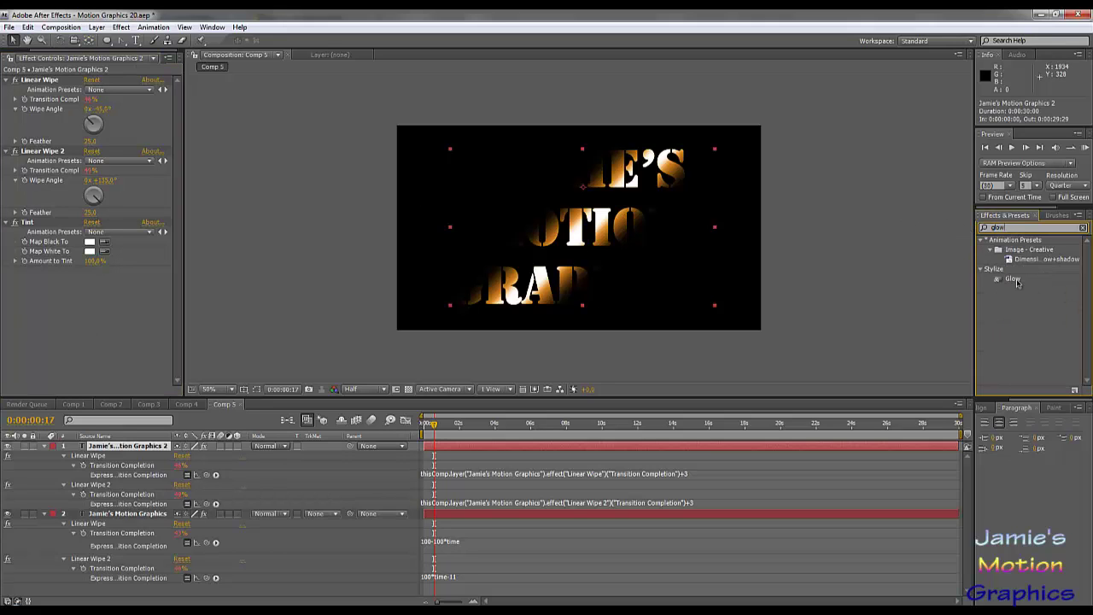
pyautogui.moveTo(1015, 281); pyautogui.dragTo(103, 338)
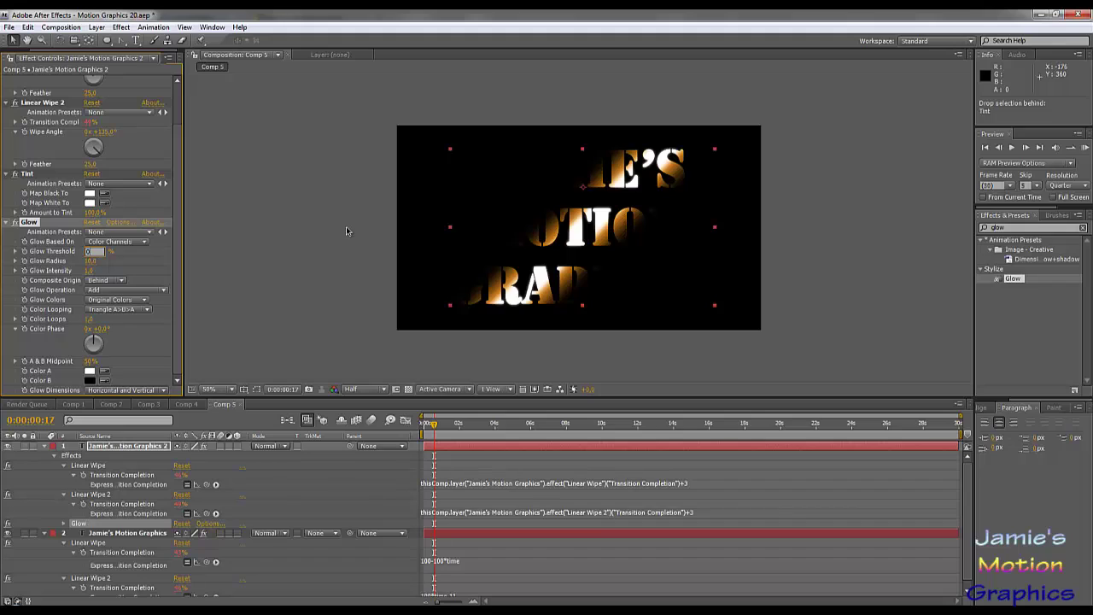
# - Set the duplicate layer's Glow Threshold to 0% and its Glow Radius to 24
pyautogui.press('Return')
pyautogui.click(91, 262)
pyautogui.write('25')
pyautogui.press('Return')
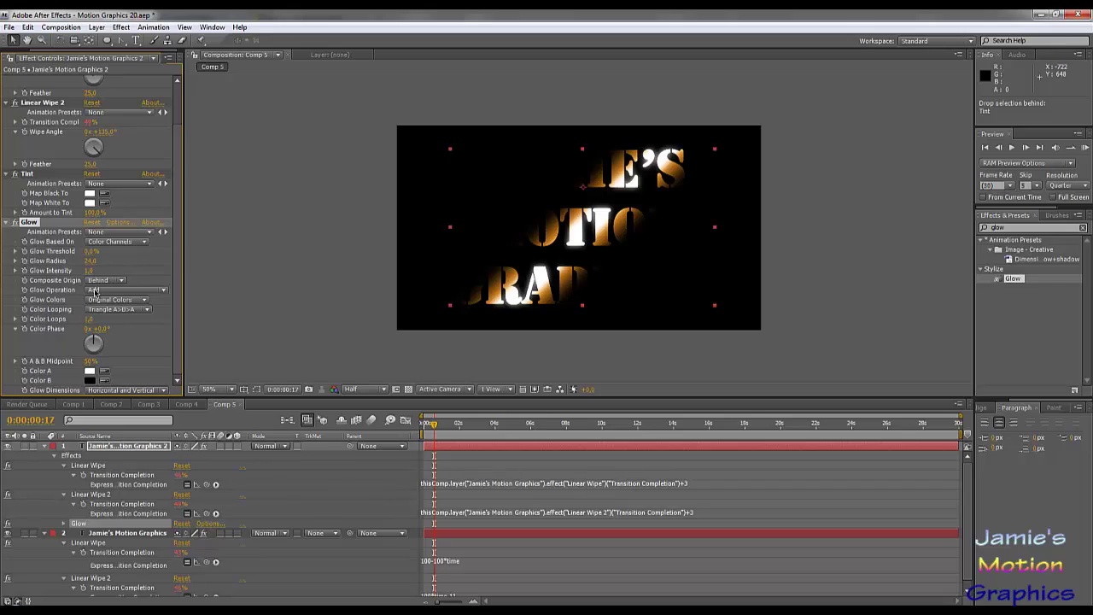
# - Set the Glow Intensity to 2 and switch Glow Colors to A & B Colors
pyautogui.click(89, 271)
pyautogui.write('2')
pyautogui.press('Return')
pyautogui.click(95, 304)
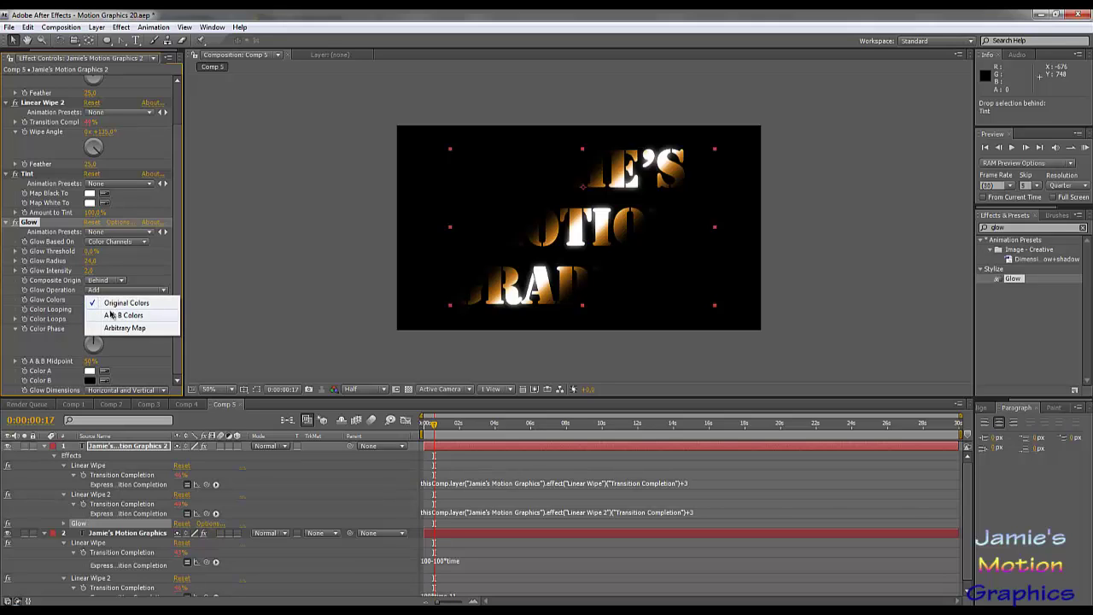
pyautogui.click(108, 315)
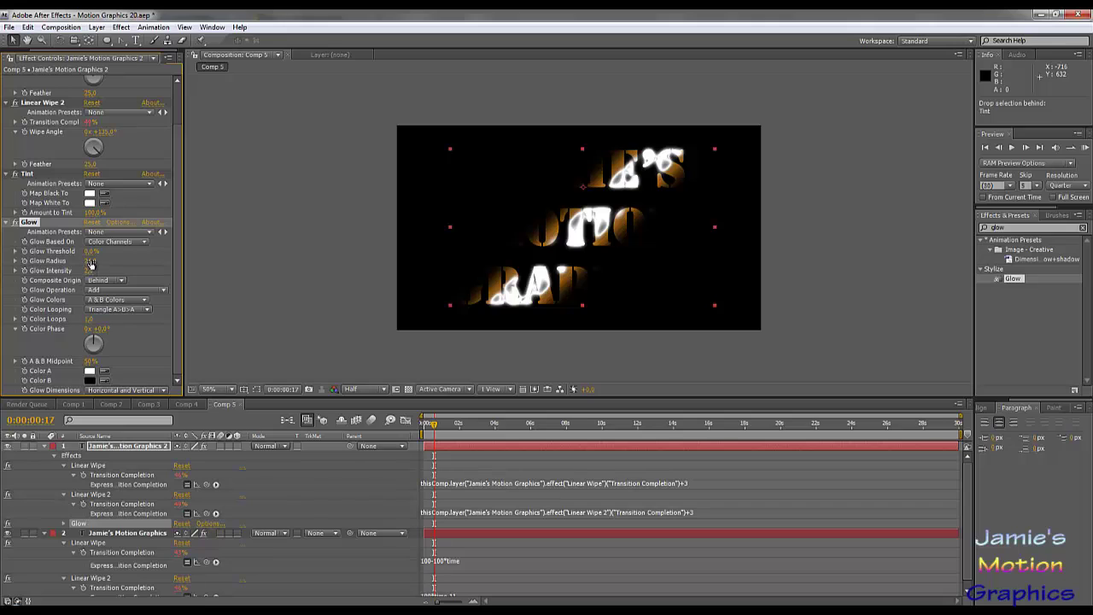
# - Try a stronger Glow Intensity on the duplicate layer and return it to 2
pyautogui.moveTo(89, 273)
pyautogui.mouseDown()
pyautogui.moveTo(3, 274)
pyautogui.moveTo(673, 252)
pyautogui.moveTo(225, 305)
pyautogui.moveTo(94, 279)
pyautogui.mouseUp()
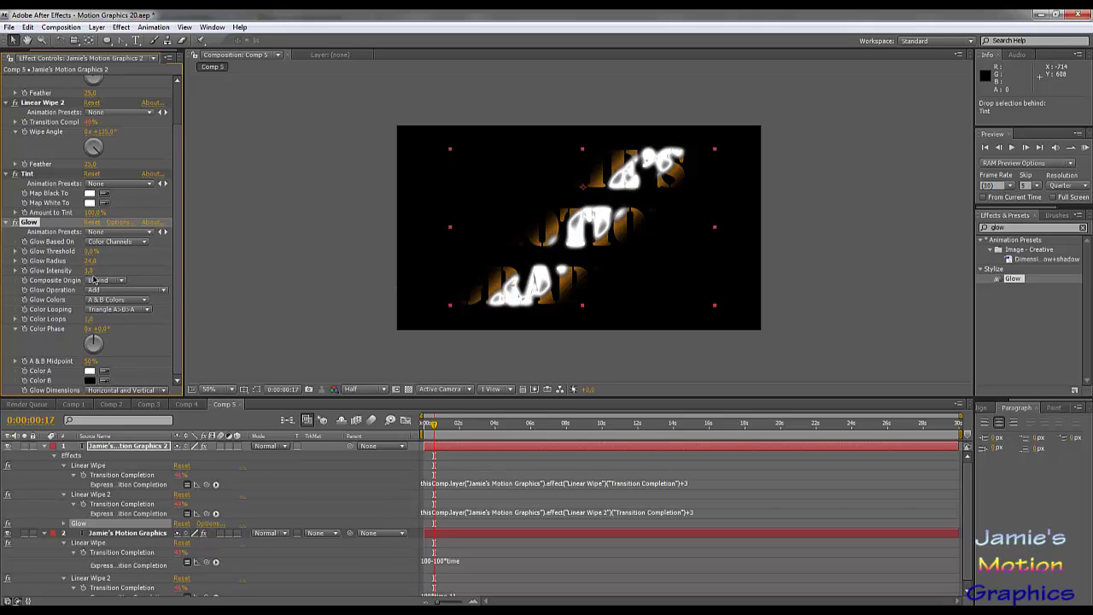
pyautogui.click(89, 270)
pyautogui.write('3')
pyautogui.press('Return')
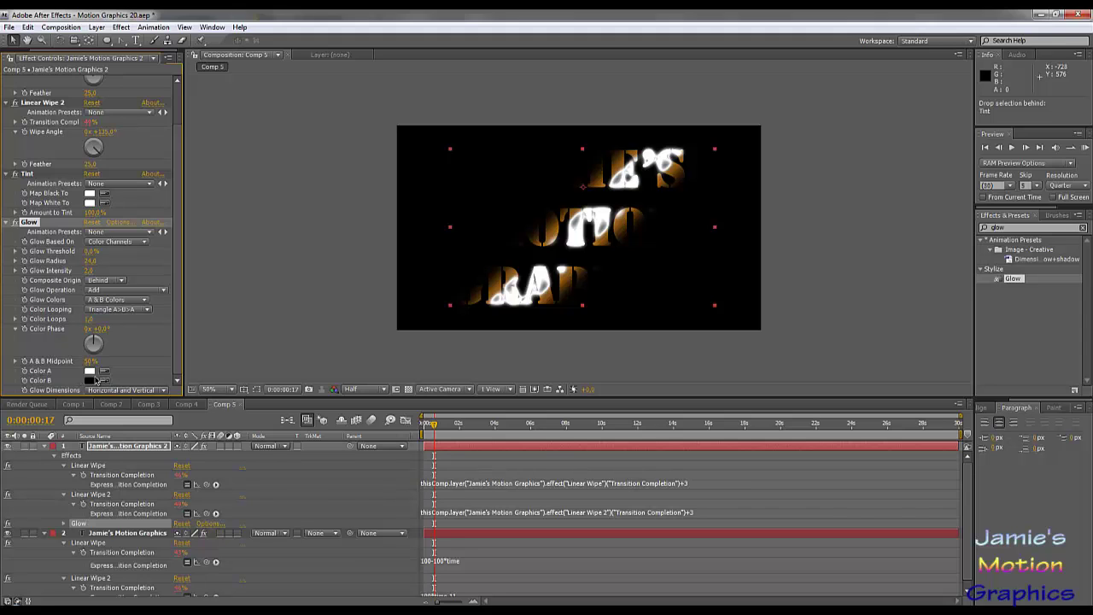
# - Try white (FFFFFF) and pure red (FF0000) as the Glow effect's Color B
pyautogui.click(91, 380)
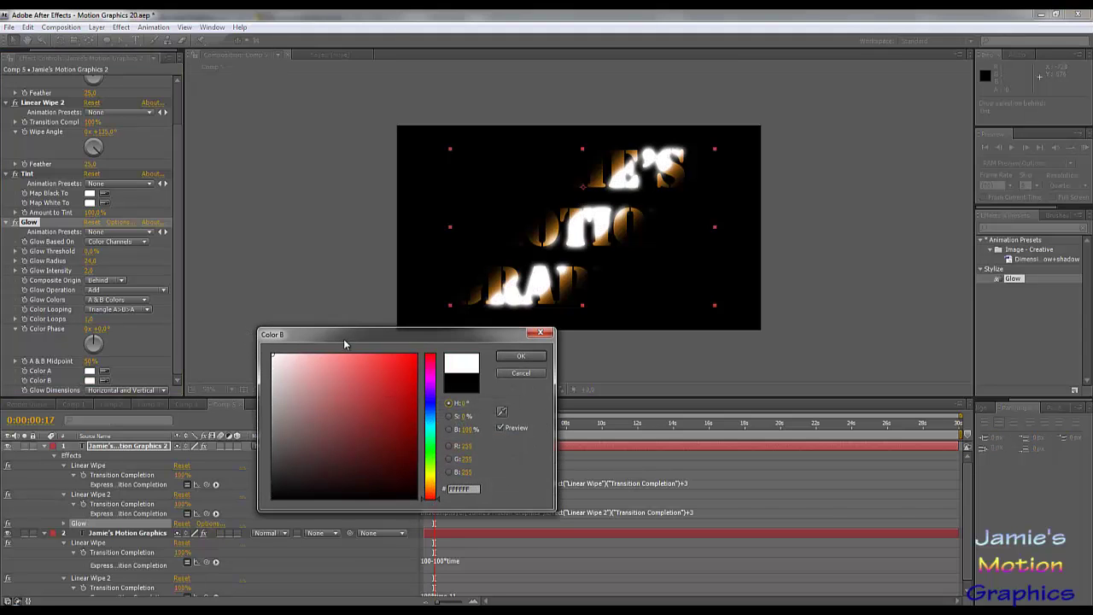
pyautogui.click(520, 356)
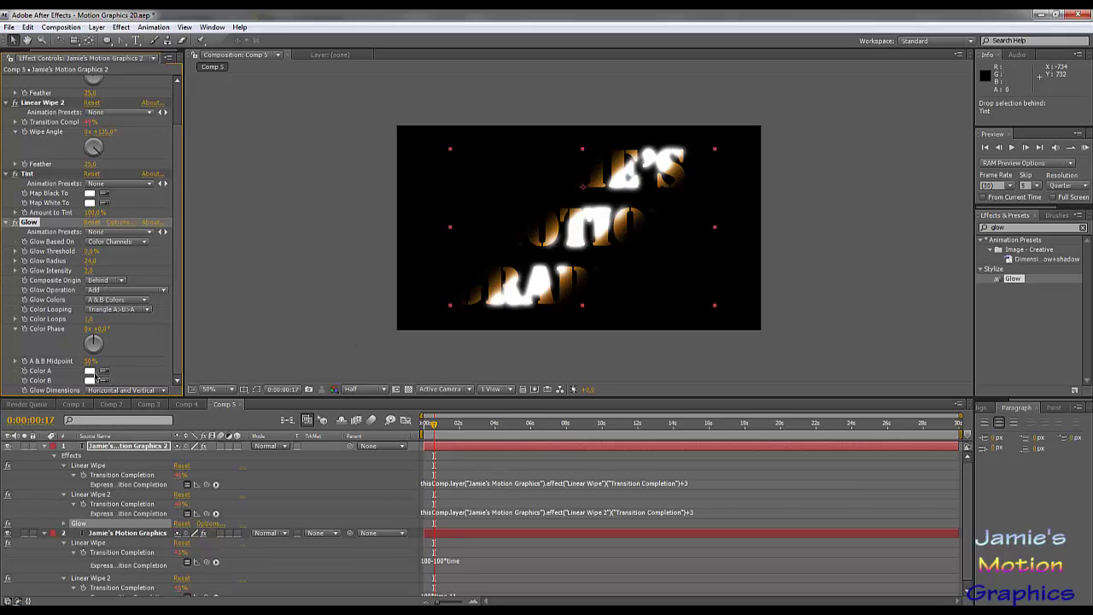
pyautogui.click(91, 380)
pyautogui.click(416, 355)
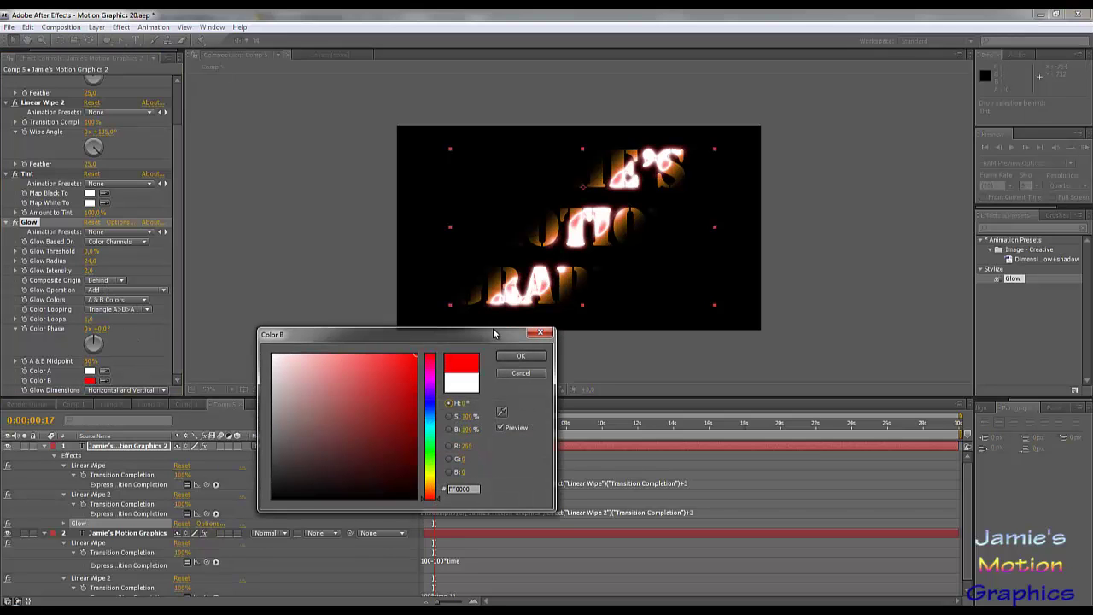
pyautogui.click(518, 357)
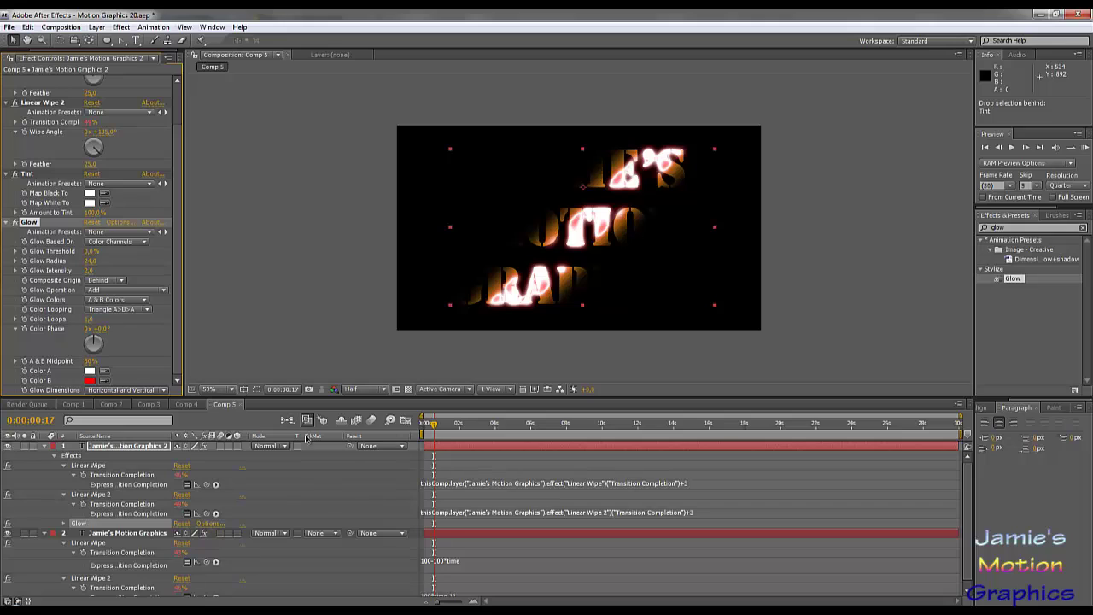
# - Play the glowing text sweep from the start of the composition to check the animation
pyautogui.moveTo(434, 427); pyautogui.dragTo(423, 427)
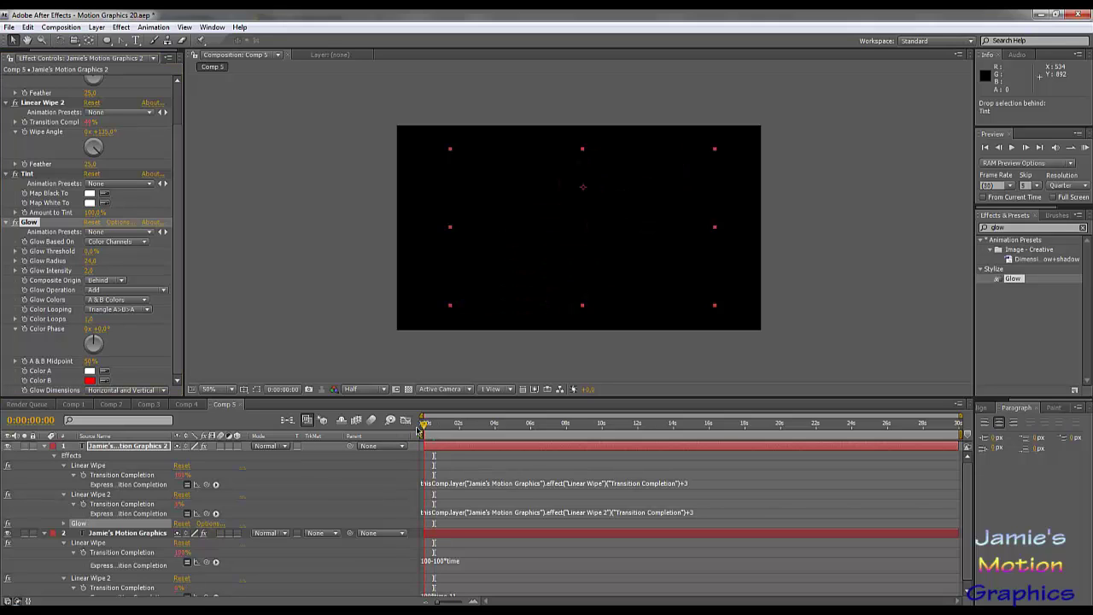
pyautogui.click(1014, 148)
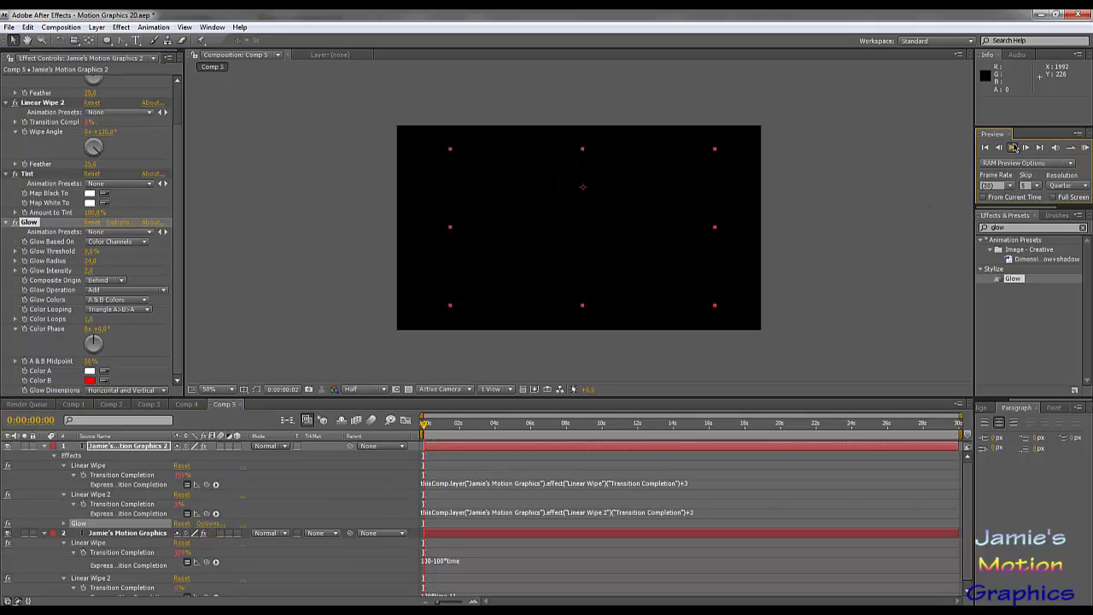
pyautogui.click(1014, 148)
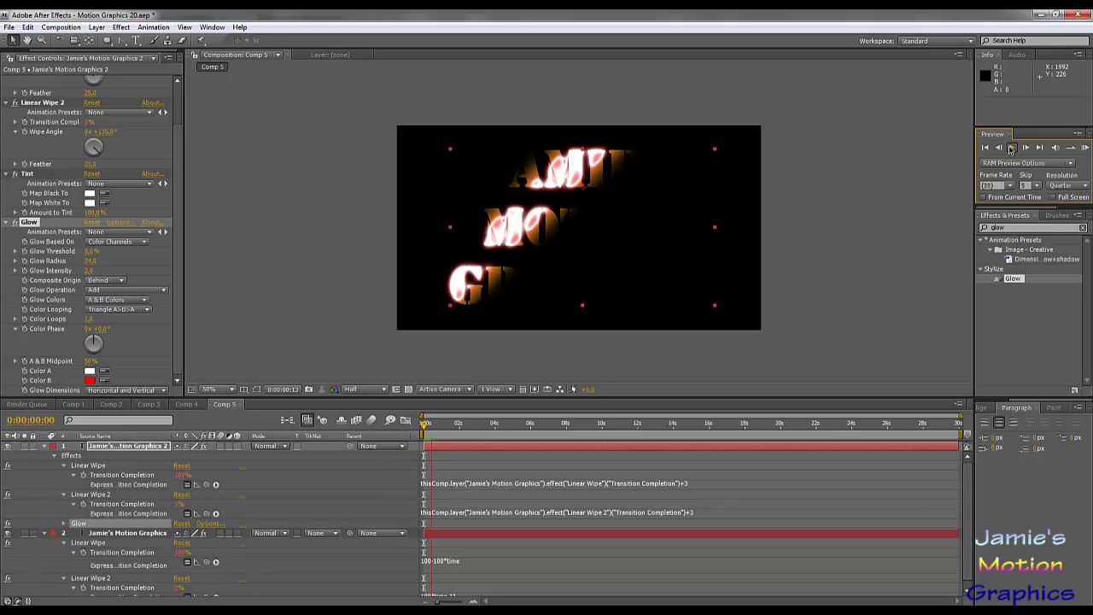
pyautogui.click(443, 425)
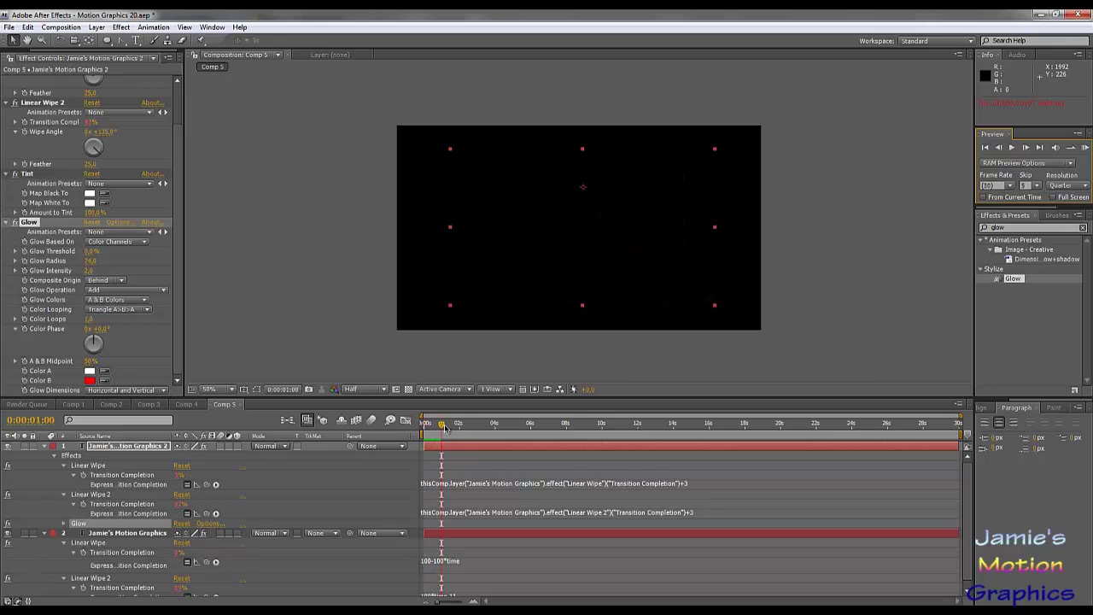
pyautogui.moveTo(445, 427); pyautogui.dragTo(424, 427)
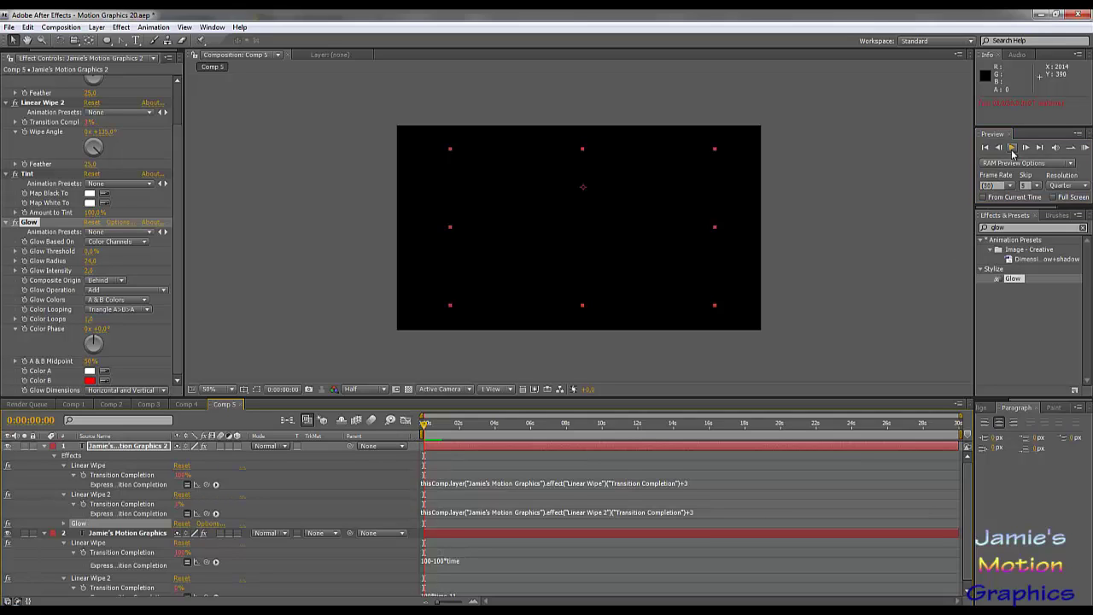
pyautogui.click(1012, 150)
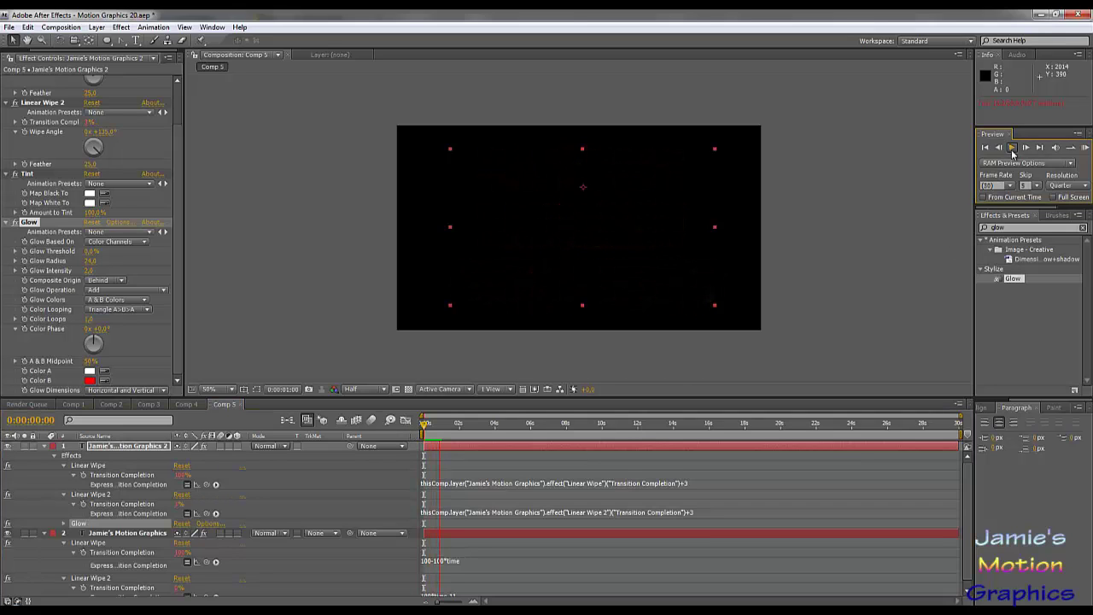
pyautogui.click(453, 425)
pyautogui.moveTo(437, 429)
pyautogui.mouseDown()
pyautogui.moveTo(424, 429)
pyautogui.moveTo(443, 437)
pyautogui.moveTo(422, 435)
pyautogui.mouseUp()
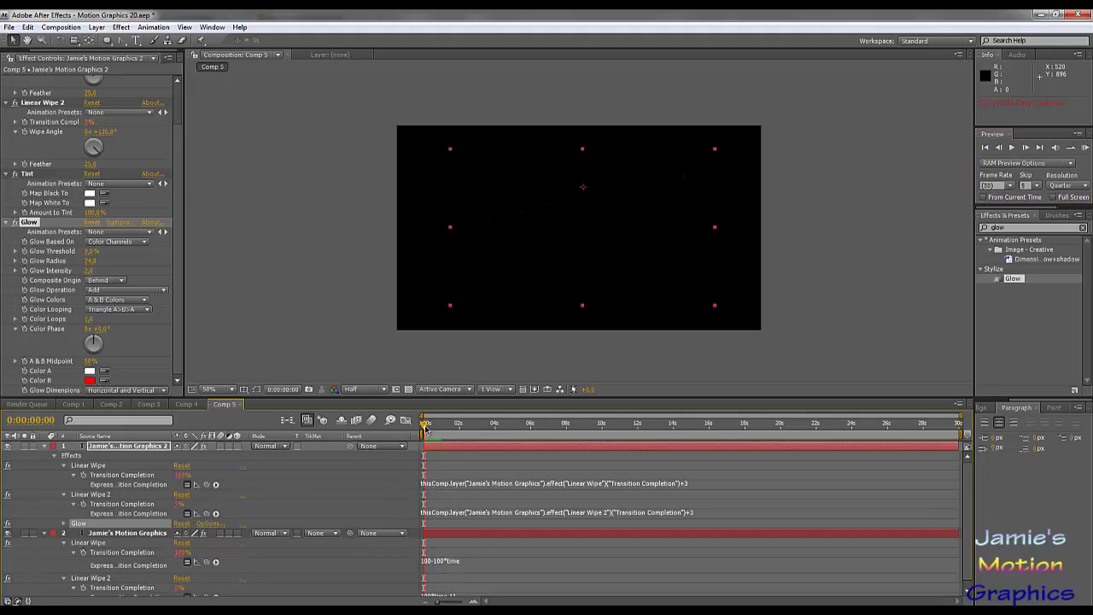
# - With frame 13 in view, set the Glow effect's Color B to white (FFFFFF)
pyautogui.moveTo(425, 430); pyautogui.dragTo(432, 433)
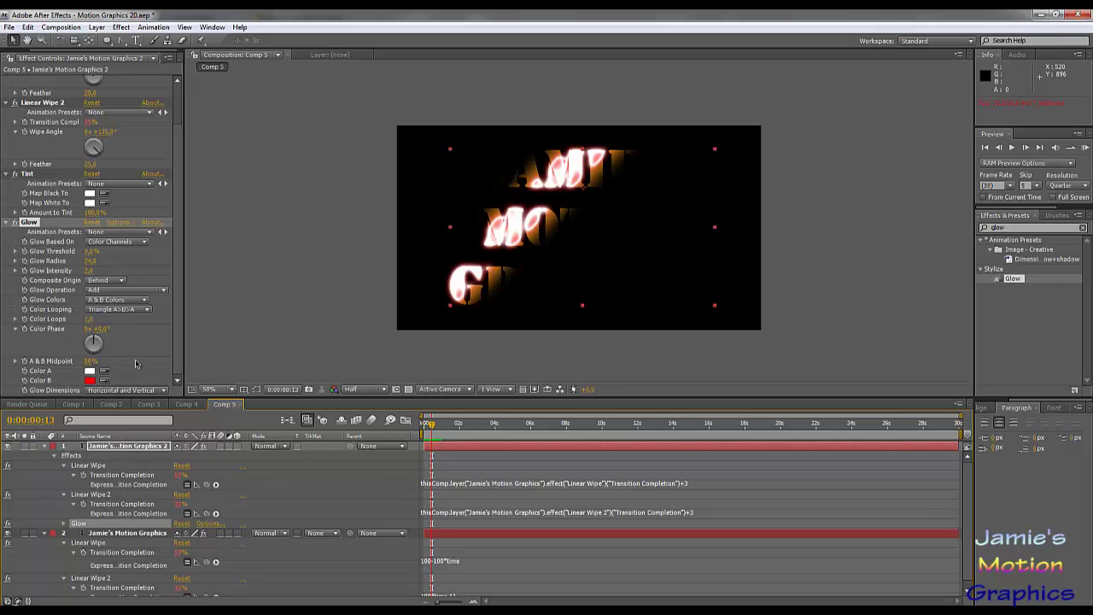
pyautogui.click(90, 381)
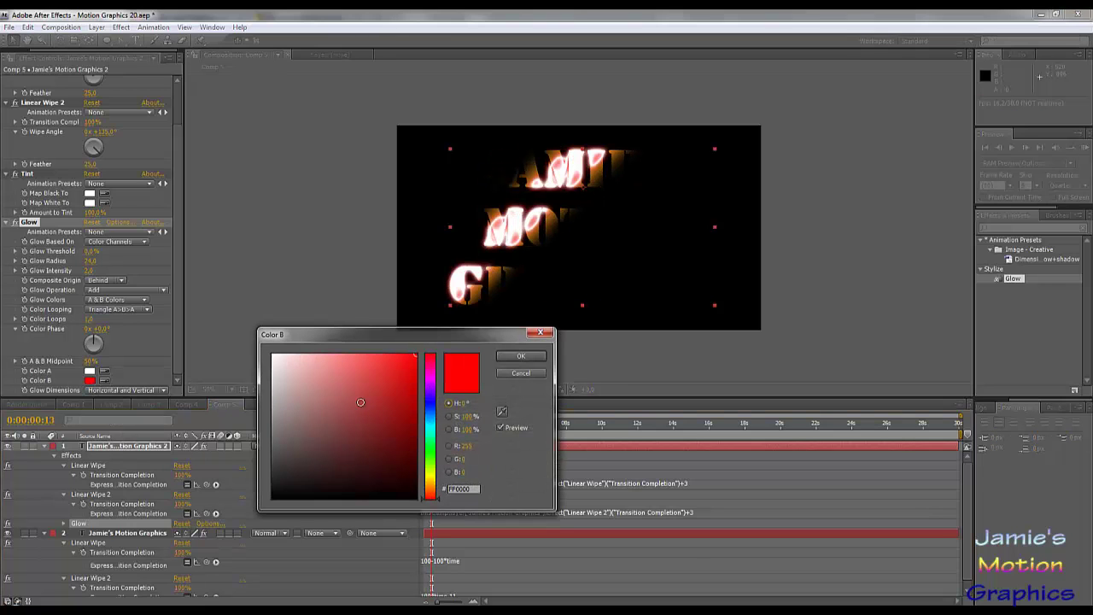
pyautogui.moveTo(329, 433); pyautogui.dragTo(258, 343)
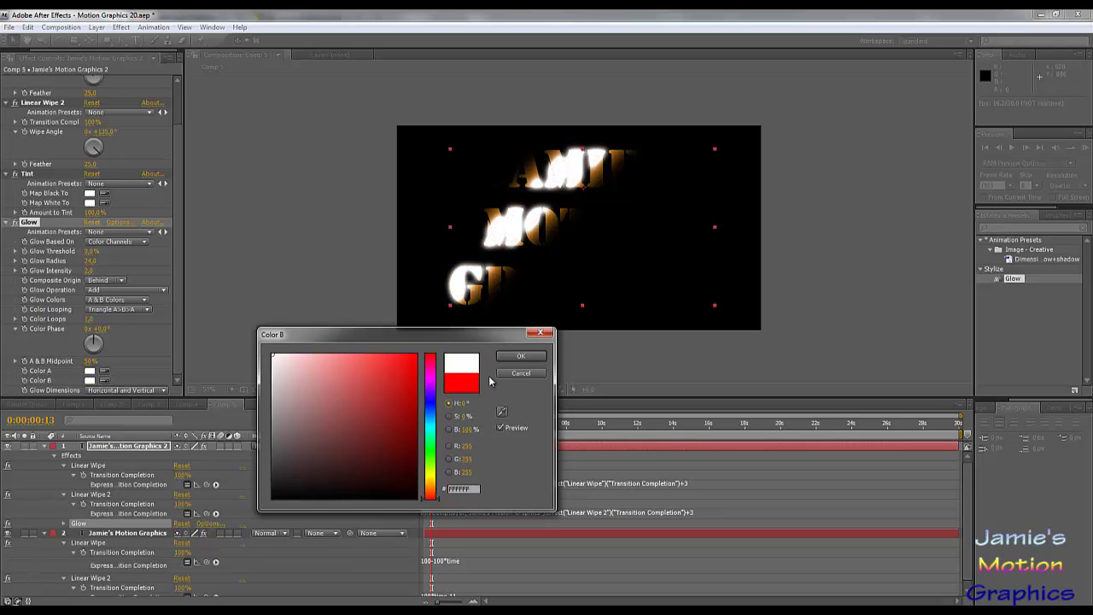
pyautogui.click(521, 356)
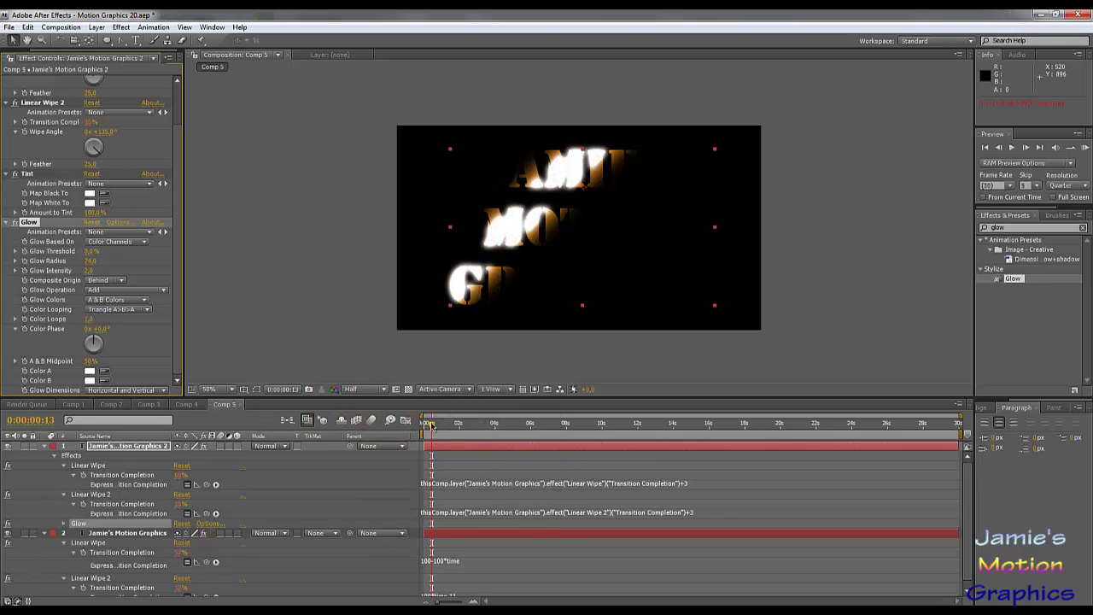
# - Return to the first frame, create a new composition with the offered settings and place Comp 5 in it as a layer
pyautogui.moveTo(431, 423); pyautogui.dragTo(411, 422)
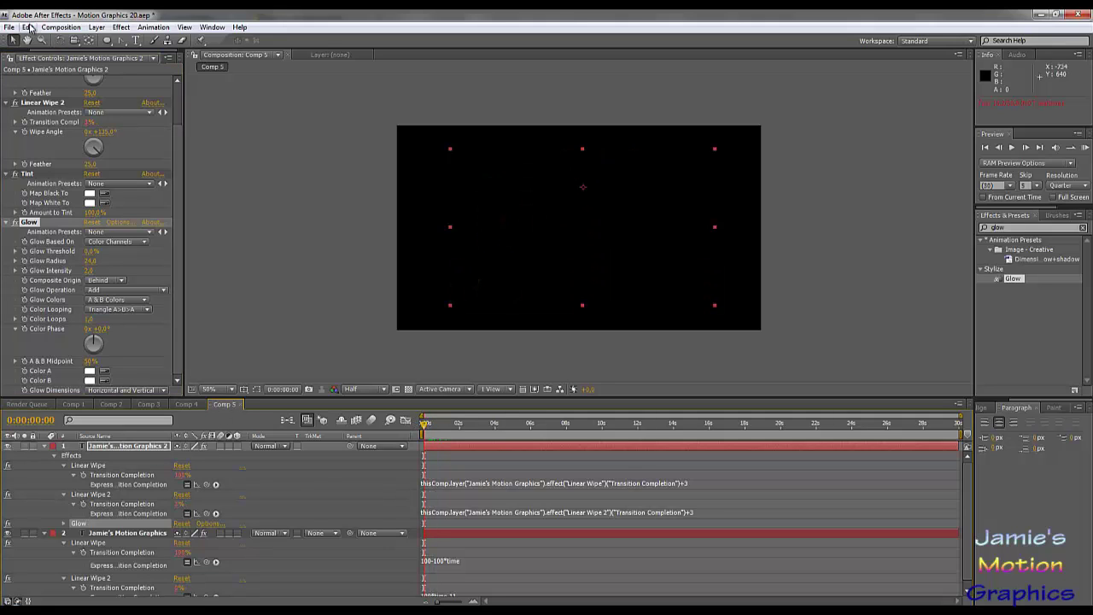
pyautogui.click(75, 28)
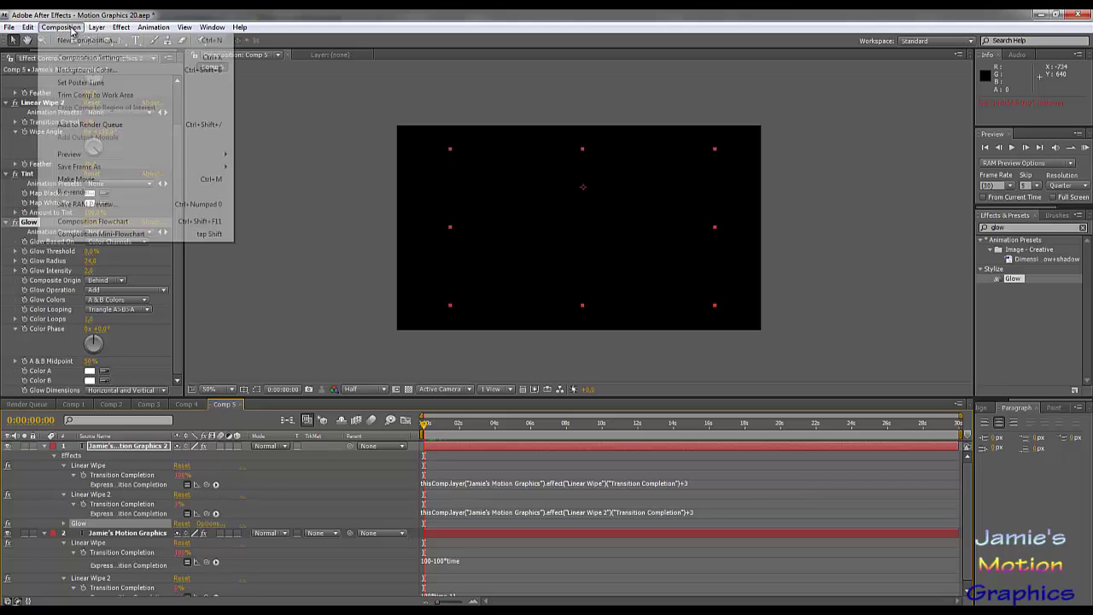
pyautogui.click(86, 40)
pyautogui.click(1000, 512)
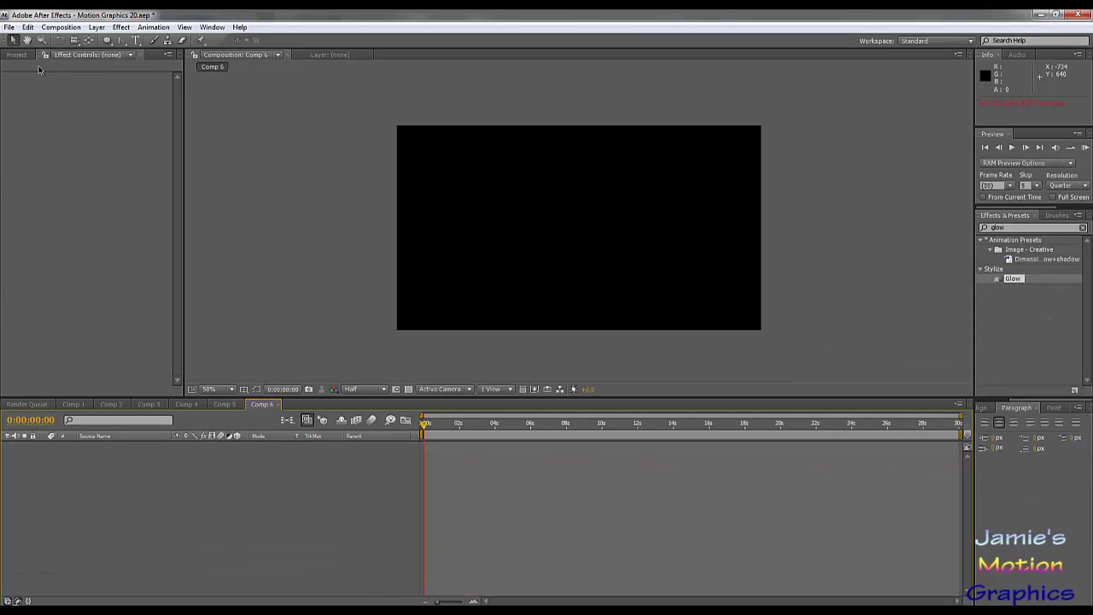
pyautogui.click(16, 54)
pyautogui.moveTo(47, 198); pyautogui.dragTo(128, 470)
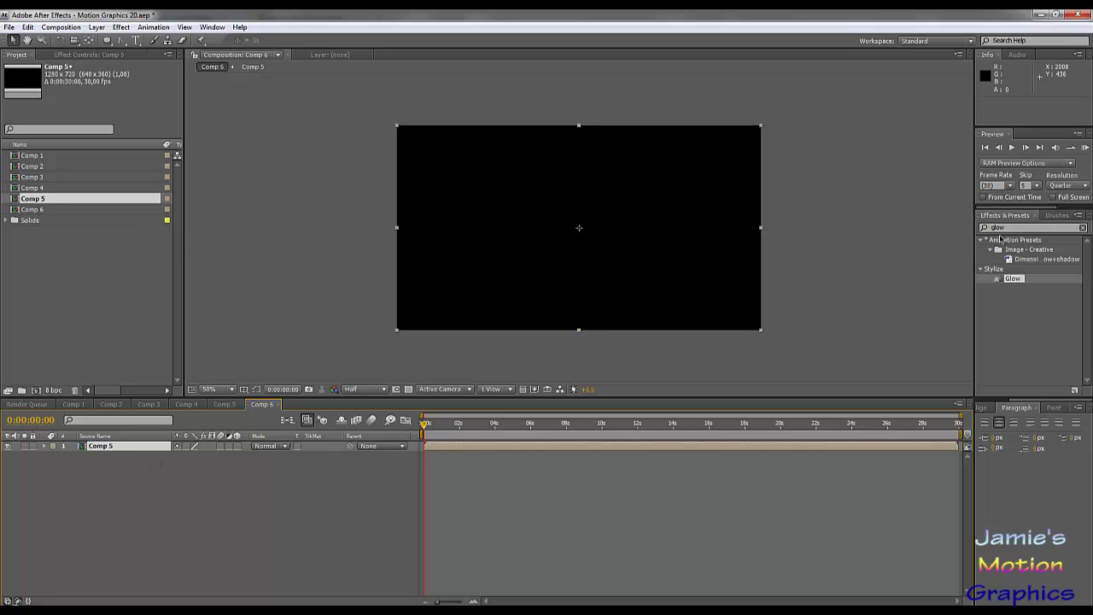
# - Play the nested light sweep in Comp 6 to check the animation
pyautogui.click(1014, 148)
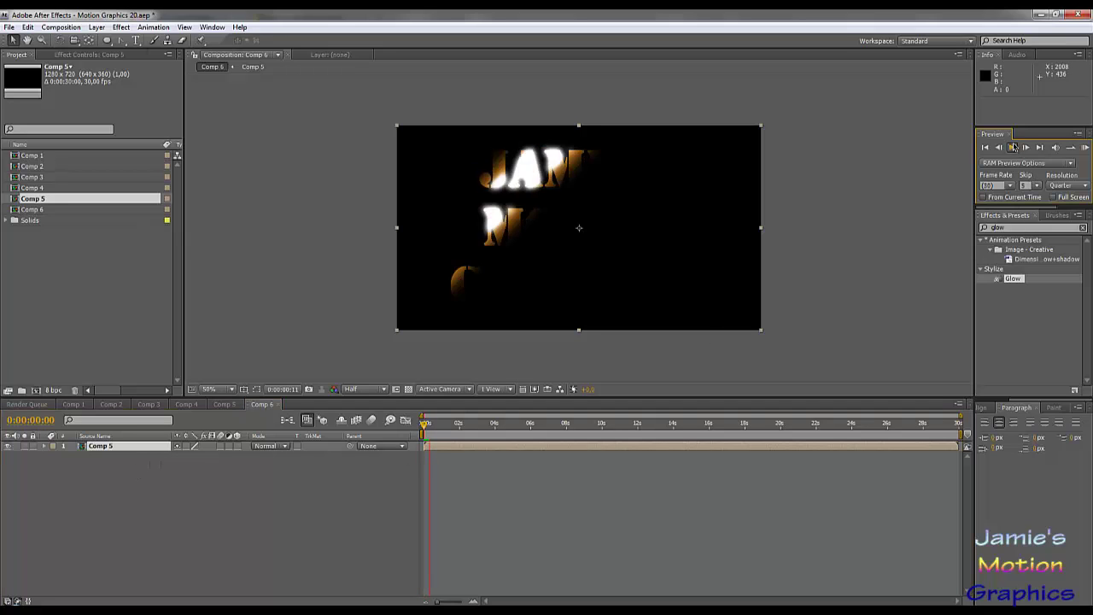
pyautogui.click(1015, 147)
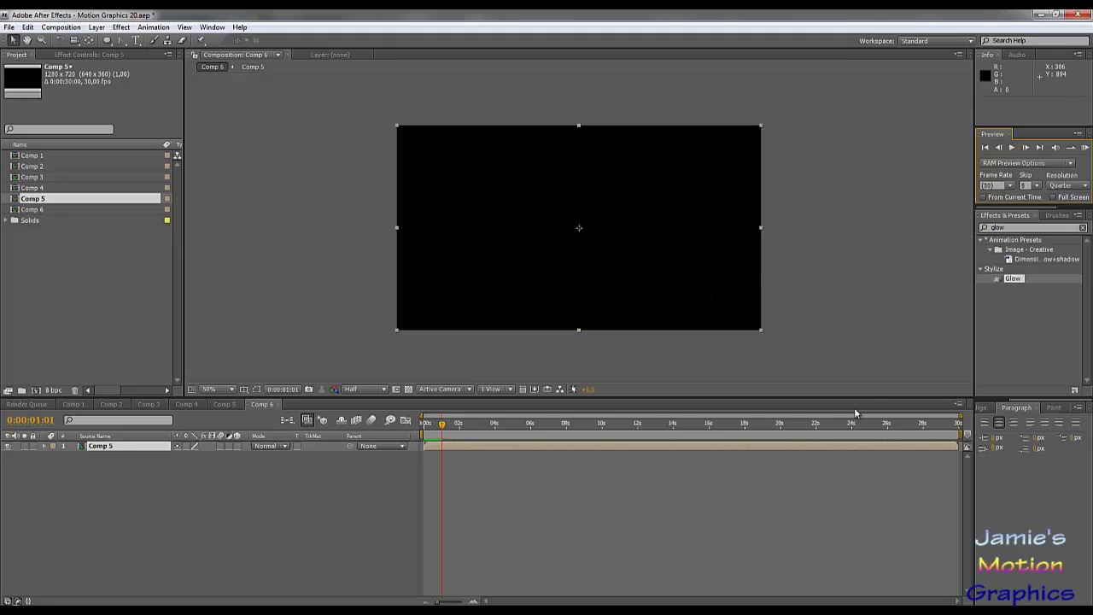
pyautogui.moveTo(960, 418); pyautogui.dragTo(412, 449)
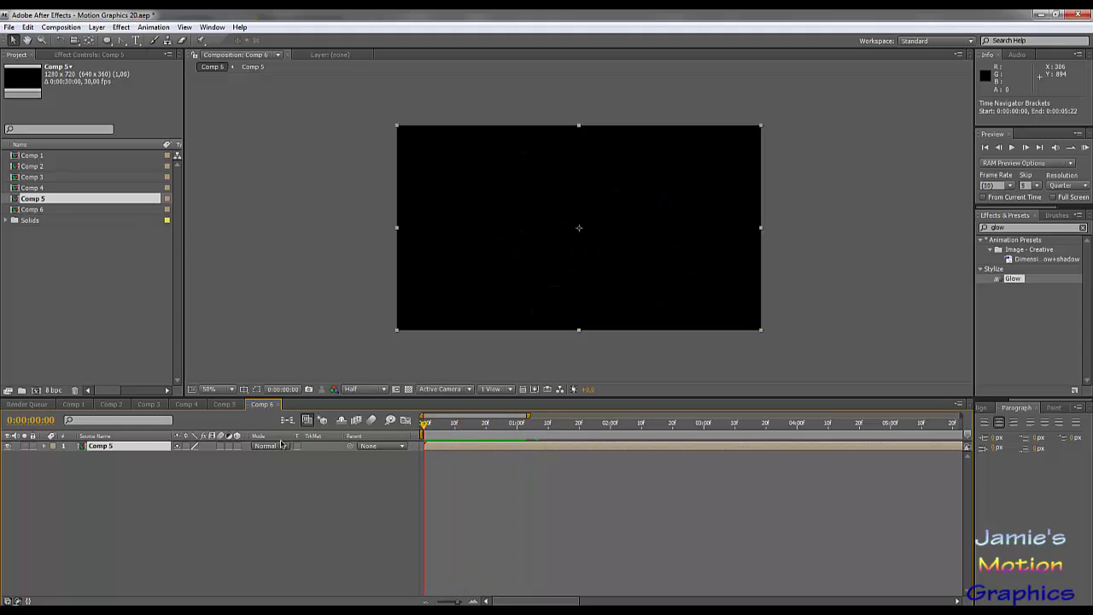
# - Copy the Jamie's Motion Graphics text layer from Comp 5 into Comp 6 and place it beneath the Comp 5 layer
pyautogui.click(223, 404)
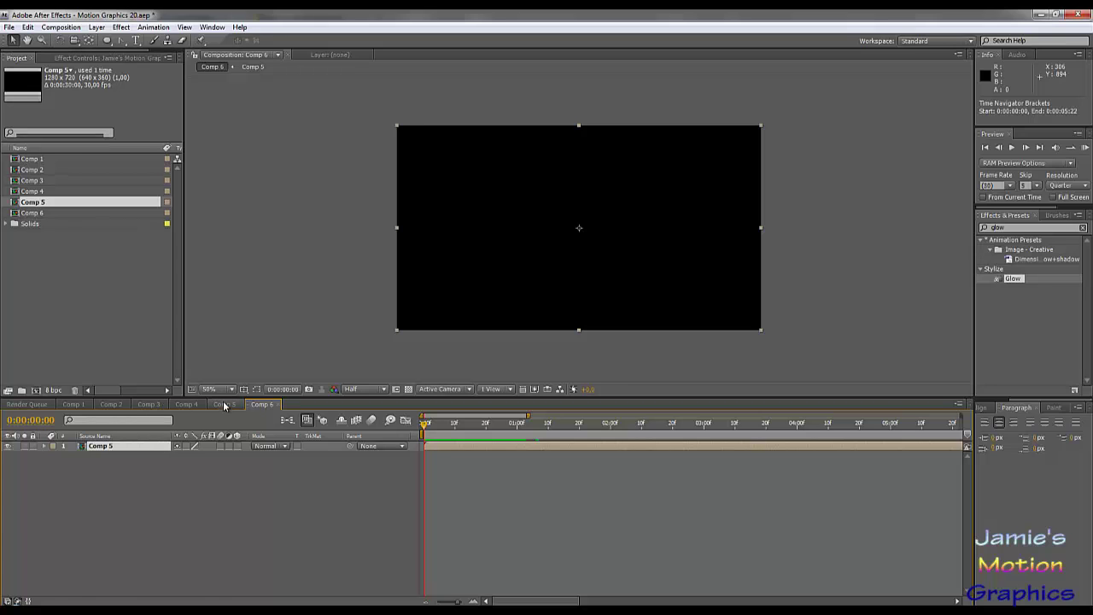
pyautogui.click(107, 532)
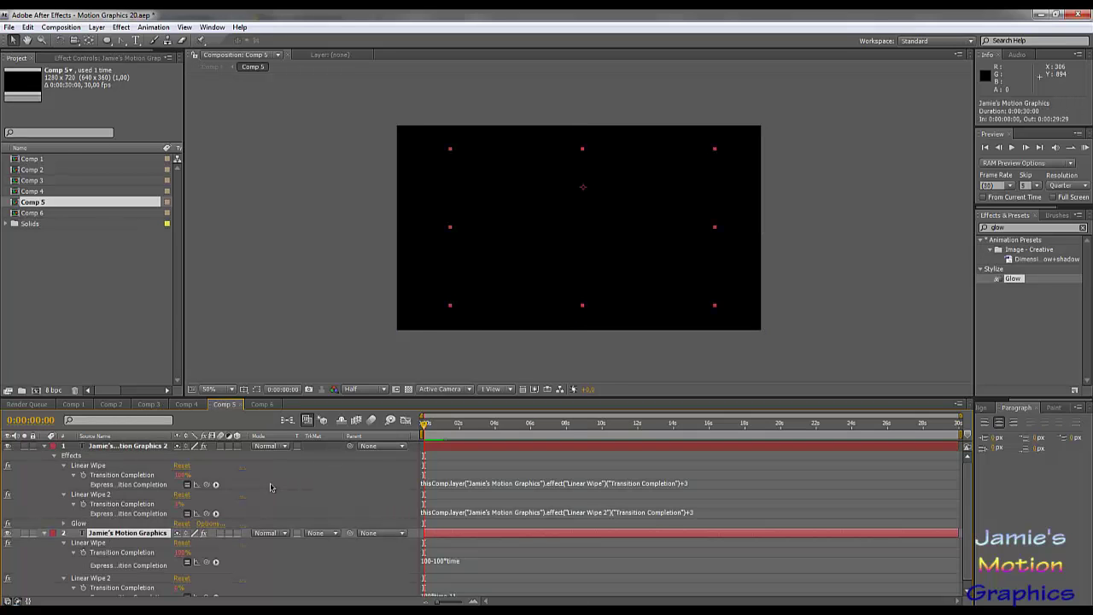
pyautogui.hotkey('ctrl', 'c')
pyautogui.click(262, 404)
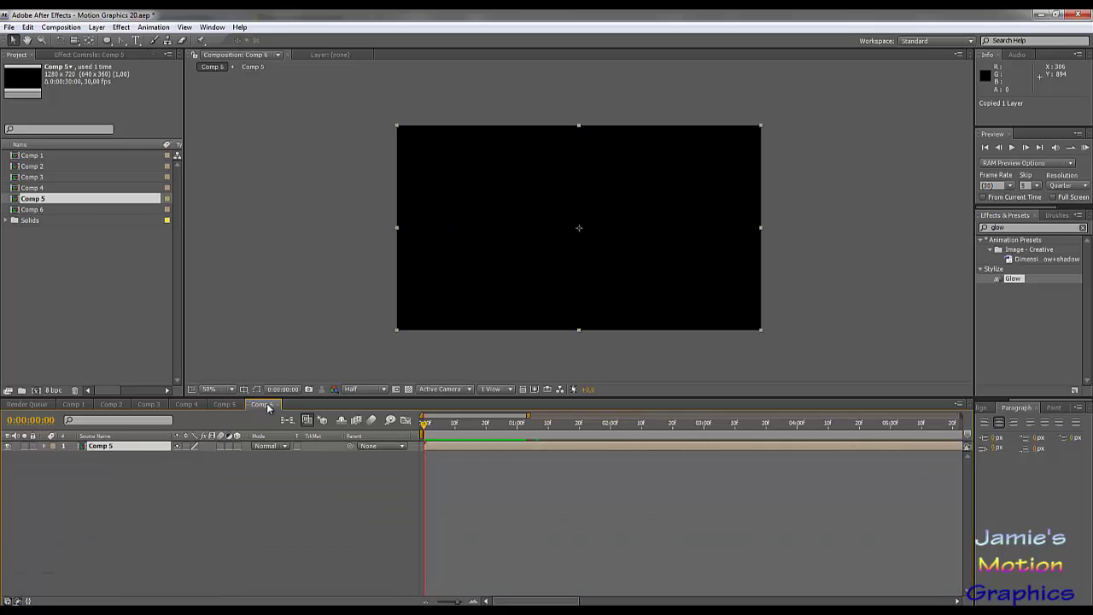
pyautogui.hotkey('ctrl', 'v')
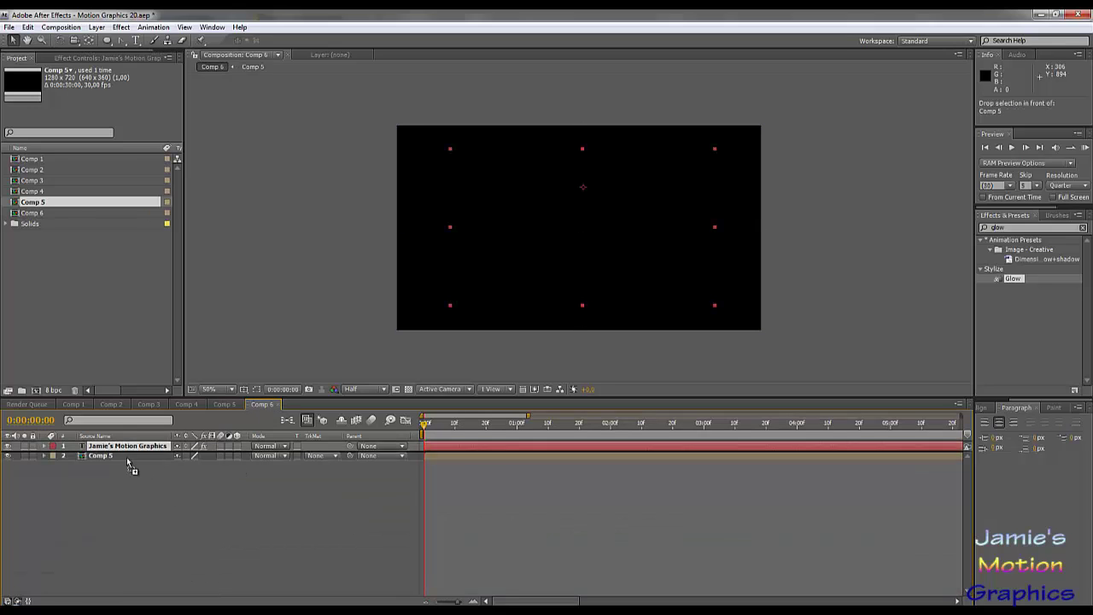
pyautogui.moveTo(130, 452); pyautogui.dragTo(126, 462)
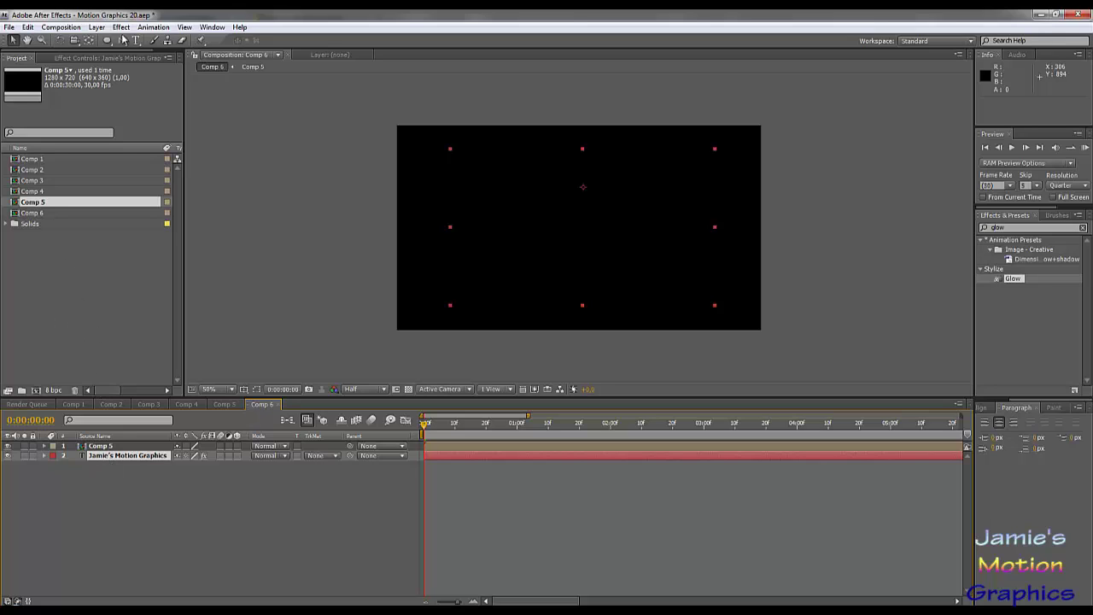
# - Remove the Linear Wipe, Linear Wipe 2 and Tint effects from the pasted text layer
pyautogui.click(104, 59)
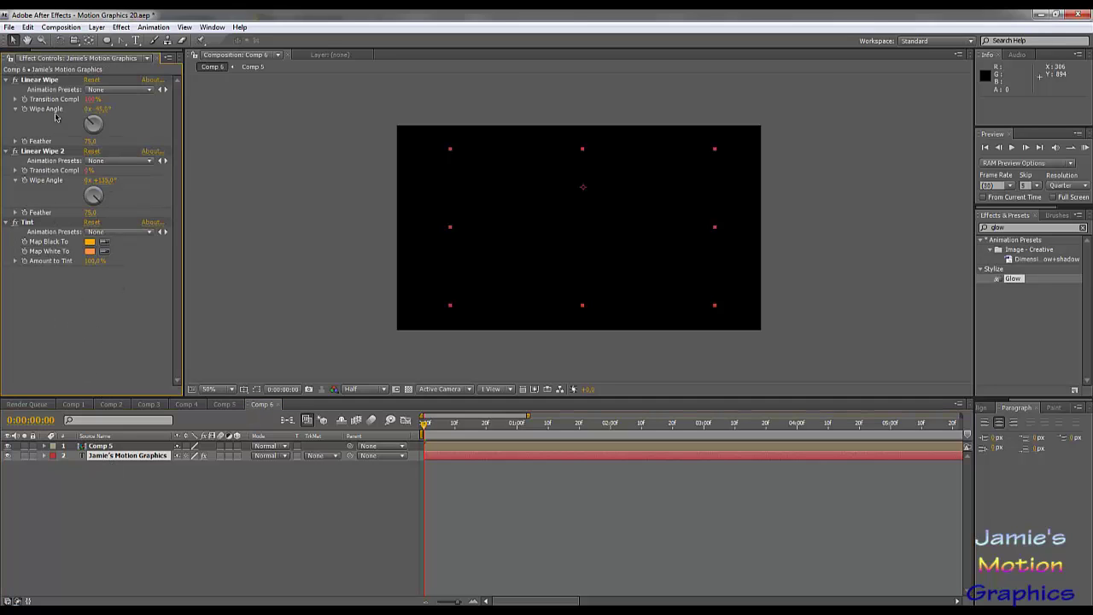
pyautogui.click(42, 80)
pyautogui.press('Delete')
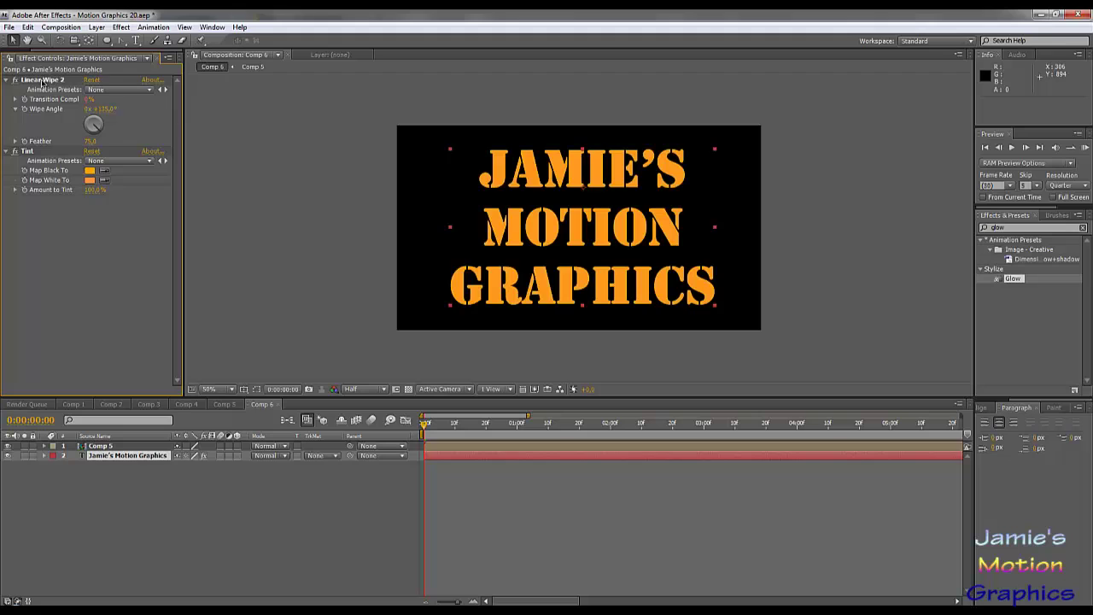
pyautogui.click(43, 80)
pyautogui.press('Delete')
pyautogui.click(42, 80)
pyautogui.press('Delete')
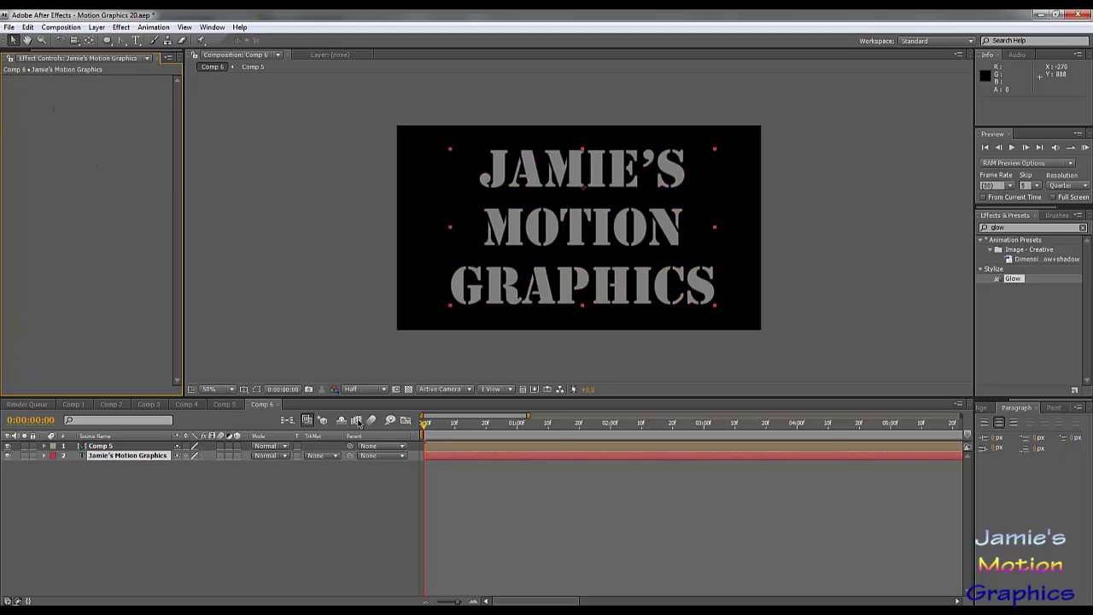
# - Apply the Curves color correction effect to the Jamie's Motion Graphics layer in Comp 6
pyautogui.click(1018, 227)
pyautogui.write('curv')
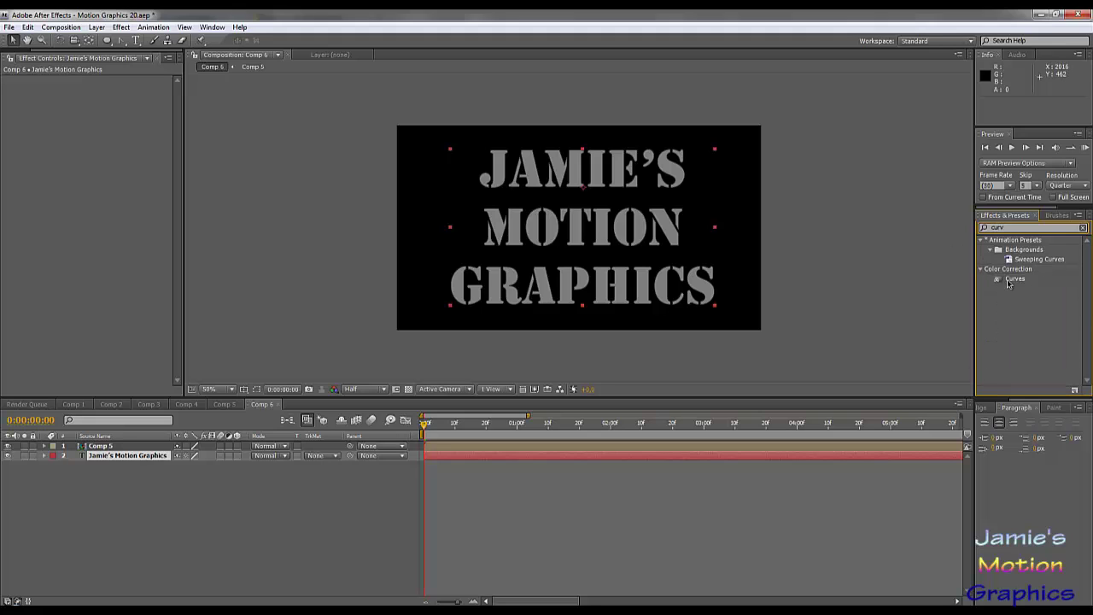
pyautogui.moveTo(1009, 284); pyautogui.dragTo(108, 175)
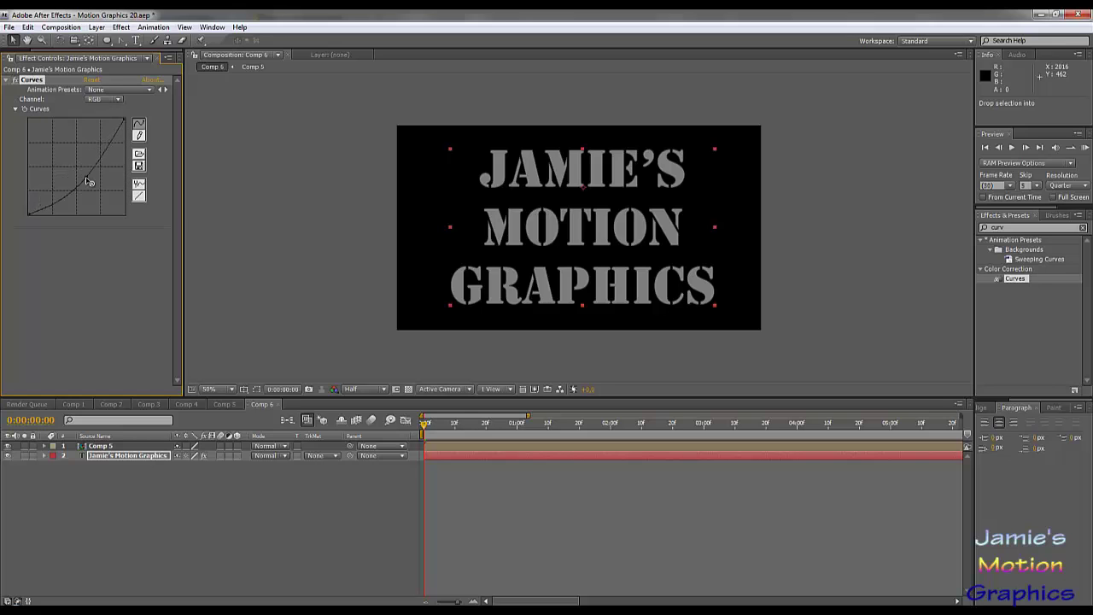
# - Try a dark teal text color by lowering the RGB curve and raising the Blue and Green curves
pyautogui.moveTo(89, 154); pyautogui.dragTo(93, 184)
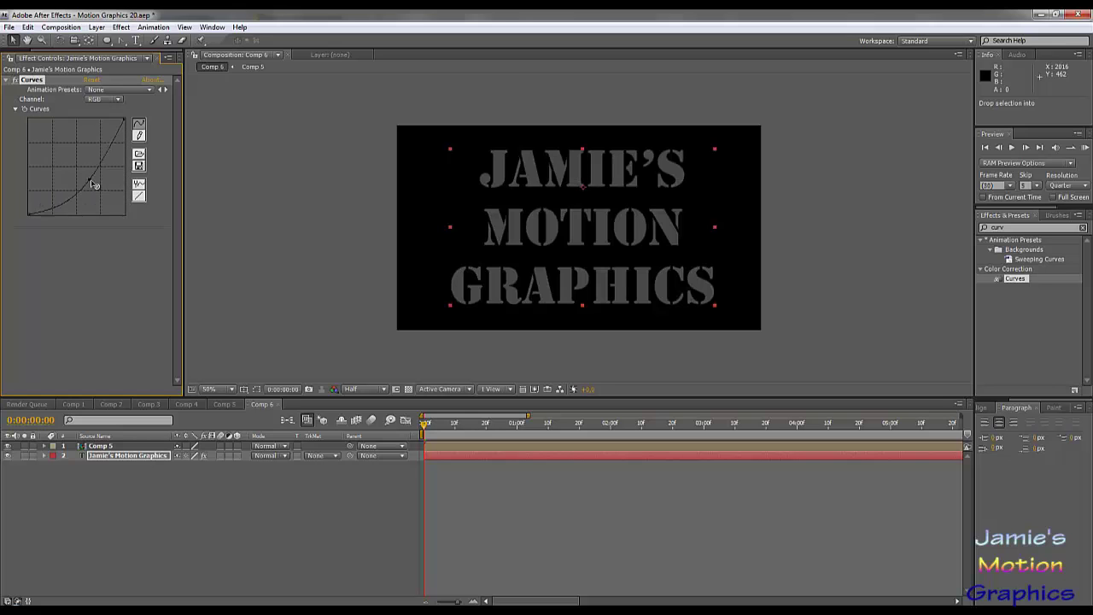
pyautogui.click(119, 100)
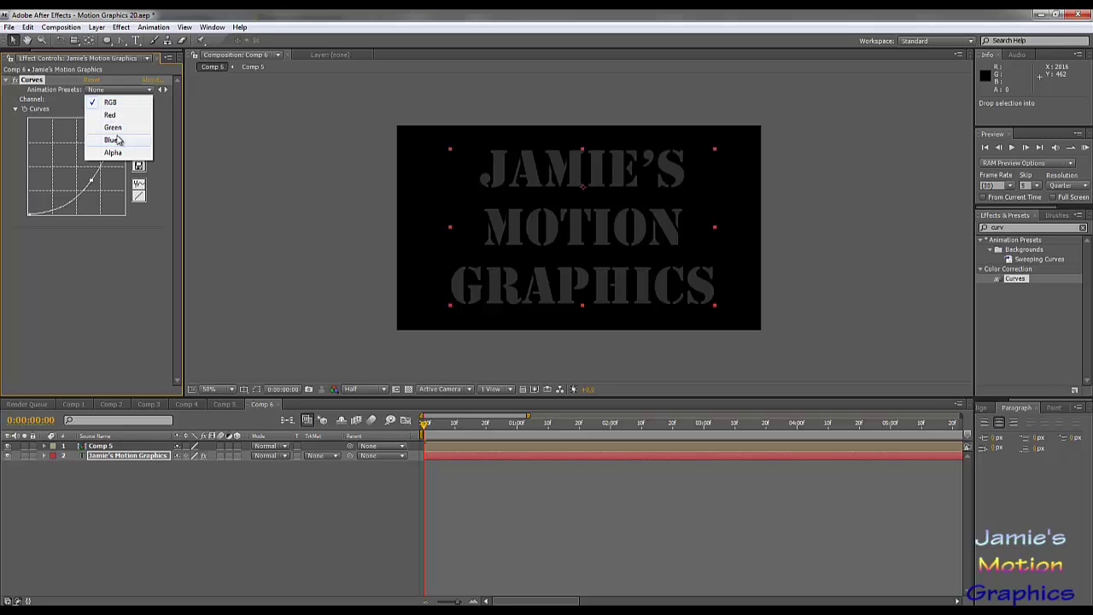
pyautogui.click(111, 139)
pyautogui.click(66, 163)
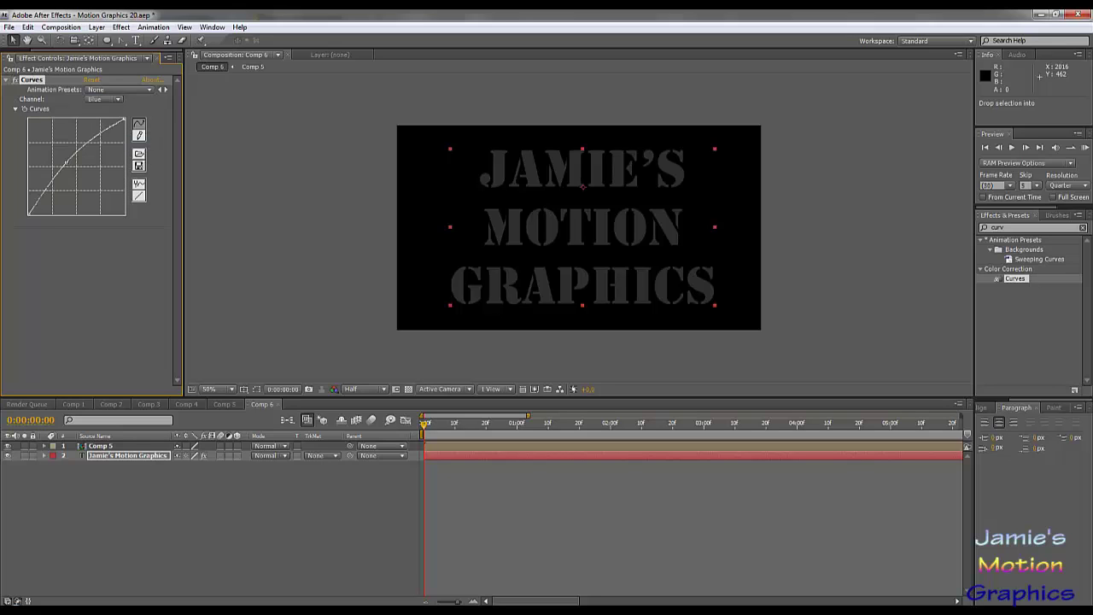
pyautogui.moveTo(66, 163); pyautogui.dragTo(61, 158)
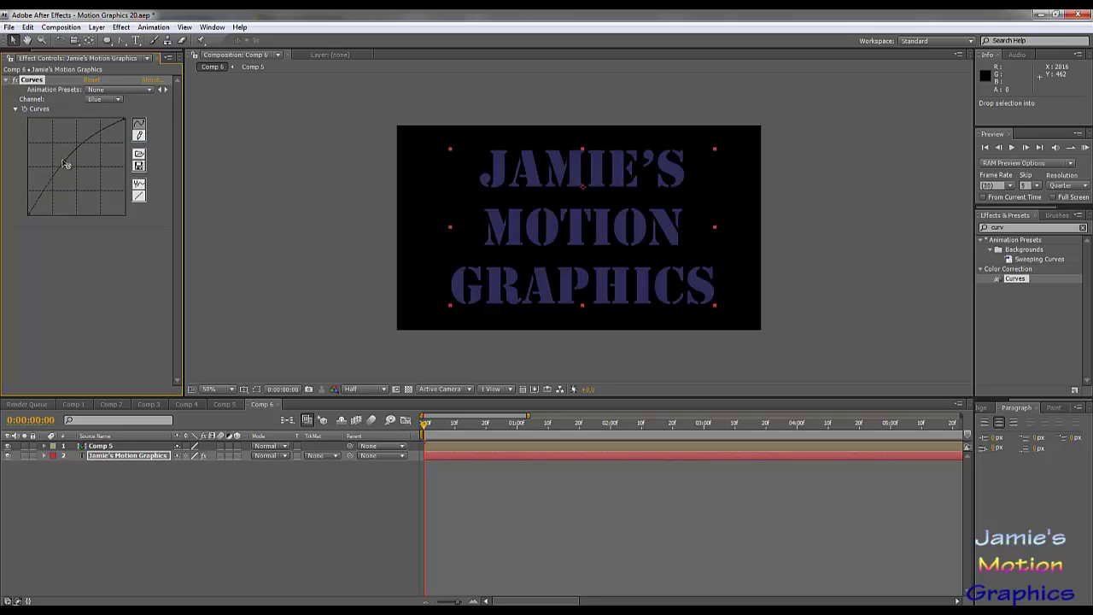
pyautogui.click(117, 100)
pyautogui.click(111, 85)
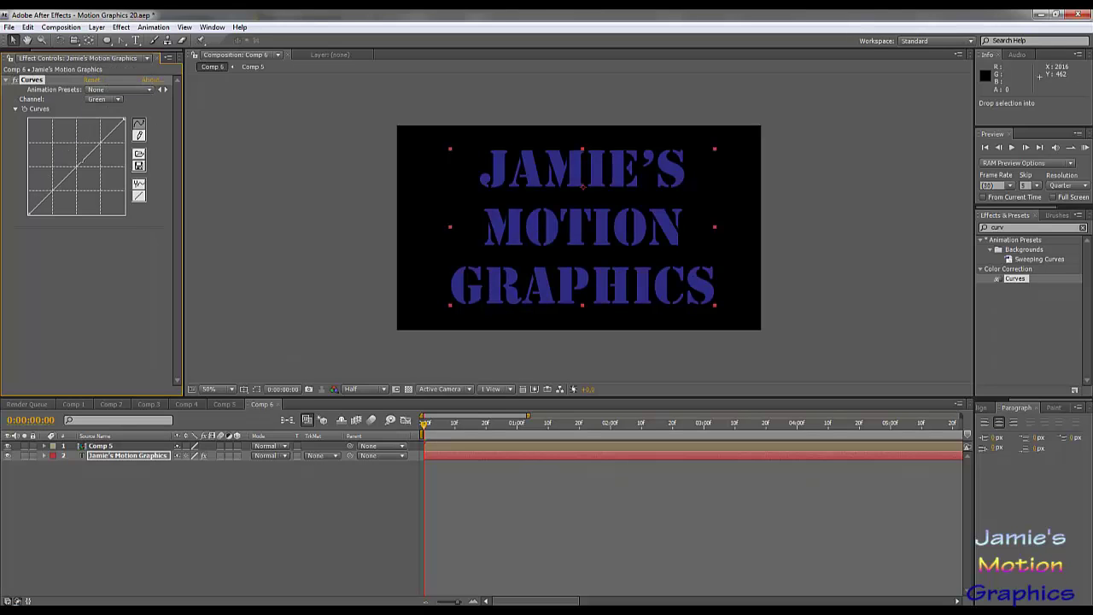
pyautogui.click(59, 161)
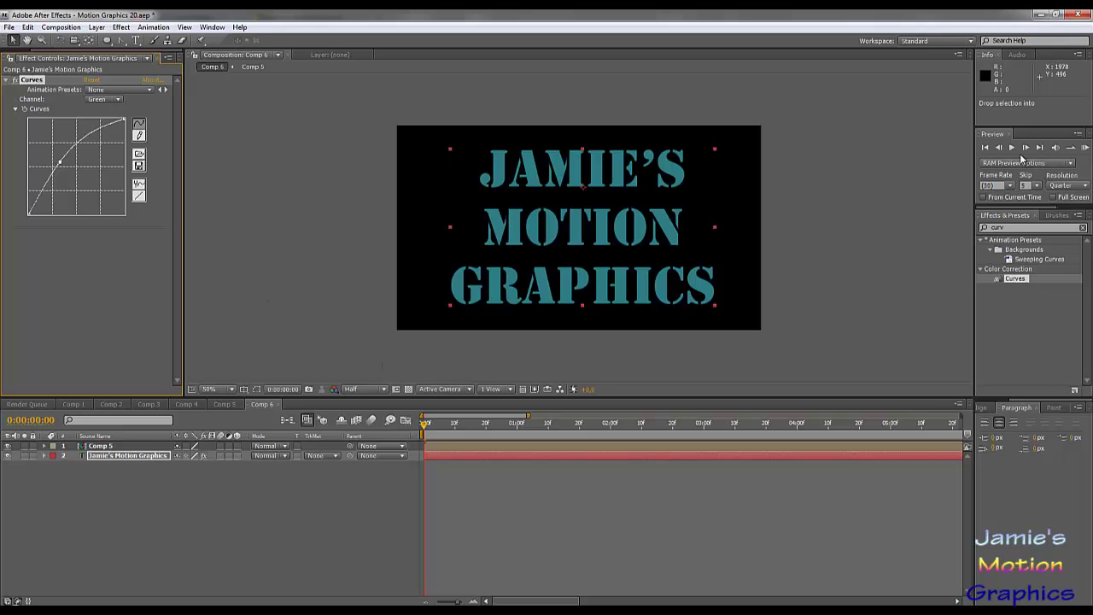
# - Preview the light sweep over the teal text and inspect it around frame 16
pyautogui.click(1012, 147)
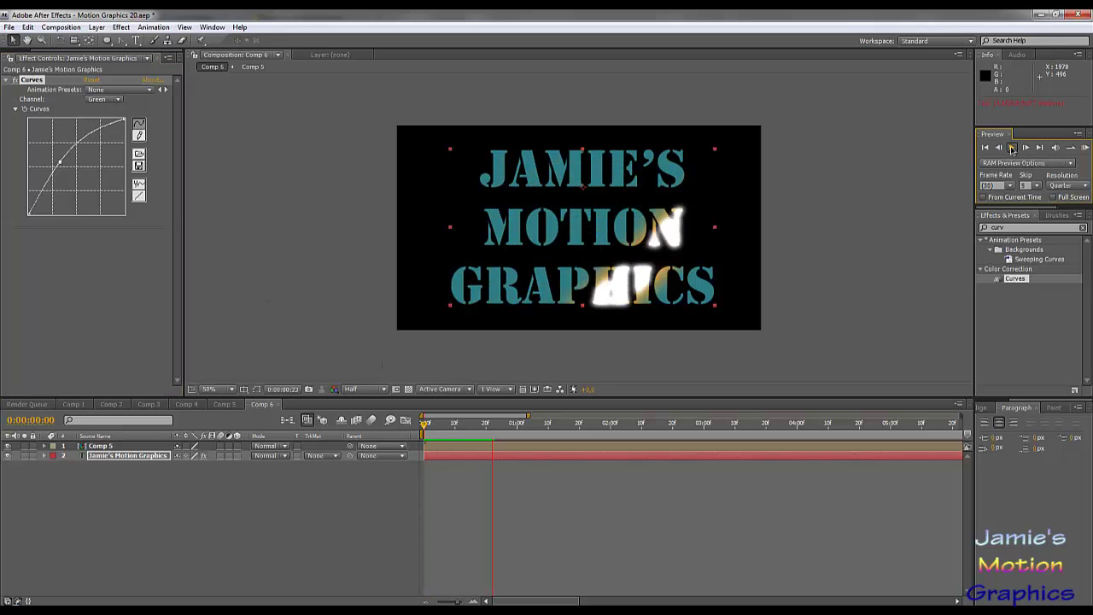
pyautogui.click(1012, 147)
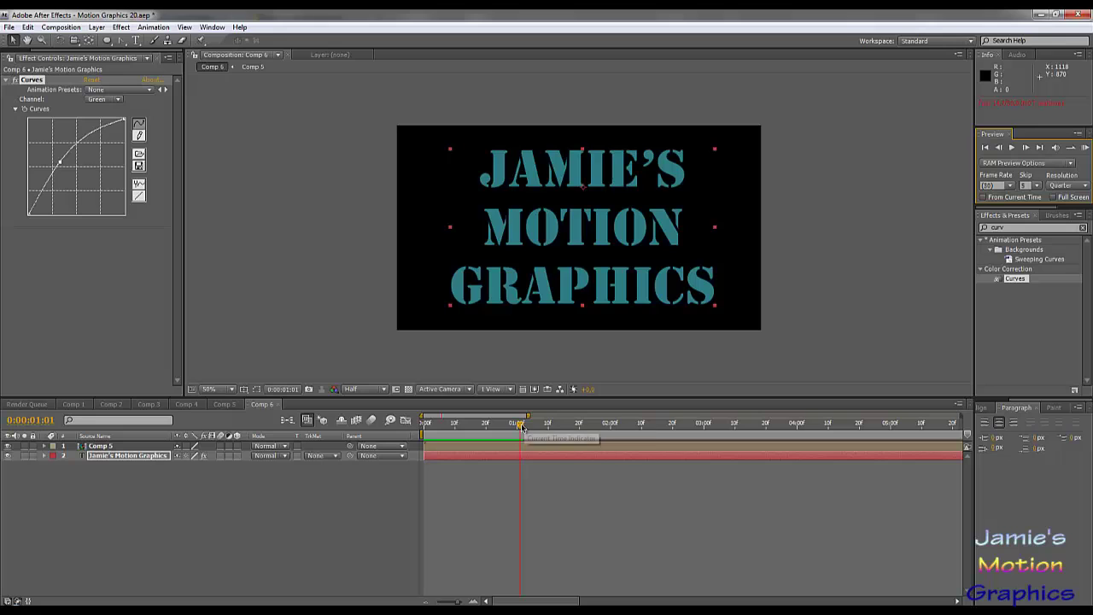
pyautogui.moveTo(522, 427); pyautogui.dragTo(475, 436)
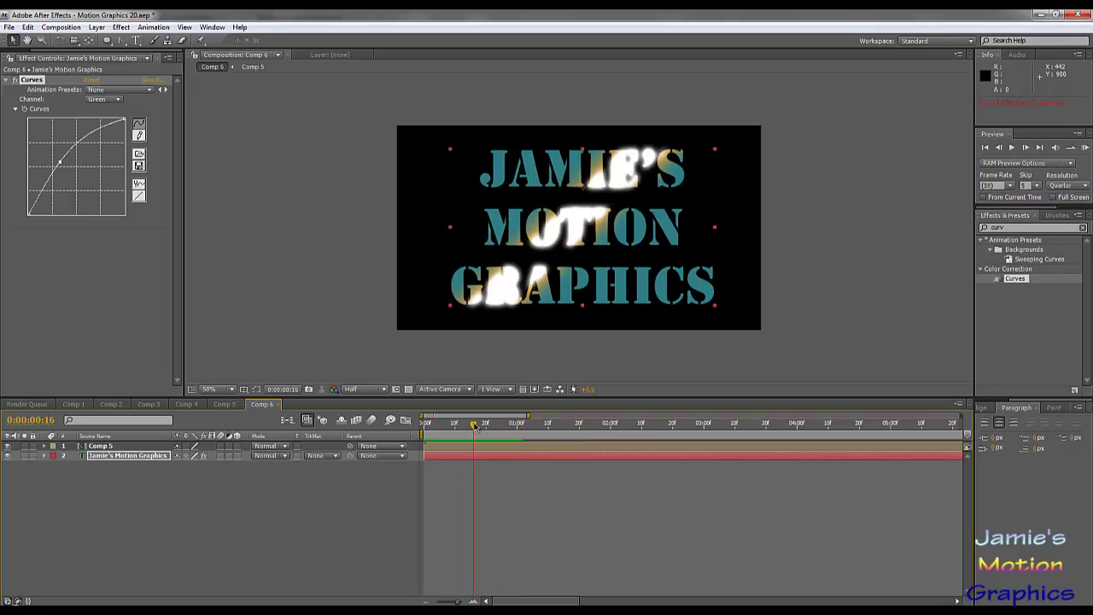
pyautogui.press('Home')
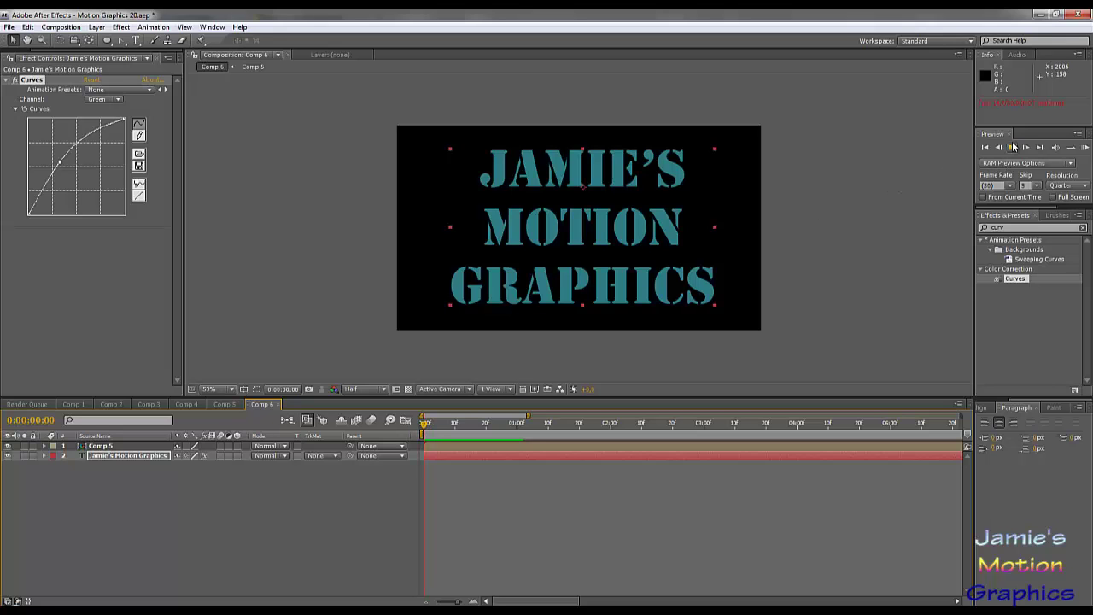
pyautogui.click(1013, 147)
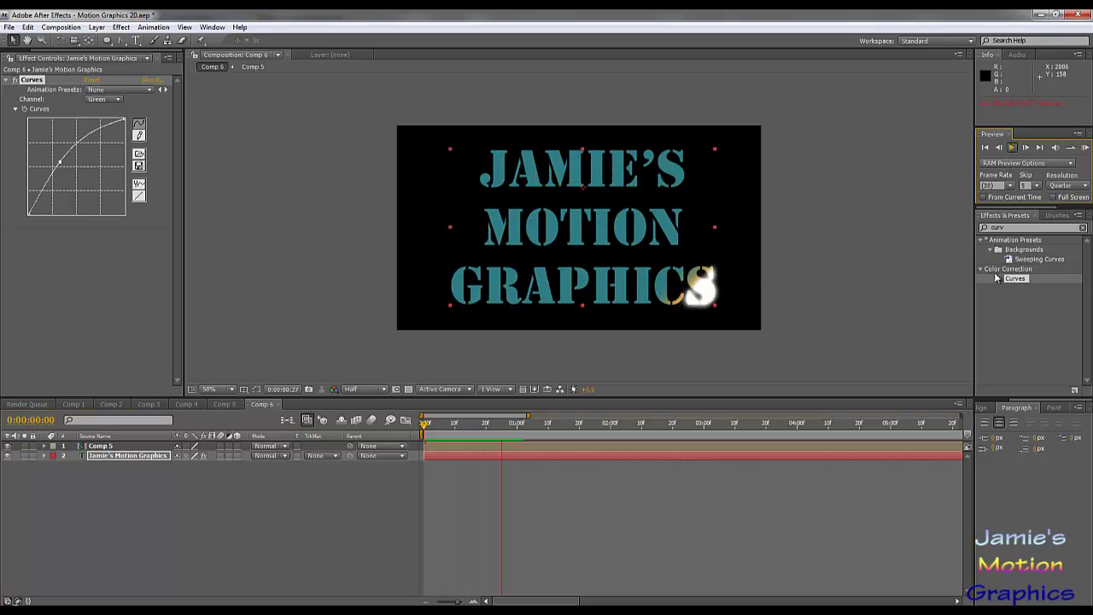
pyautogui.click(1013, 147)
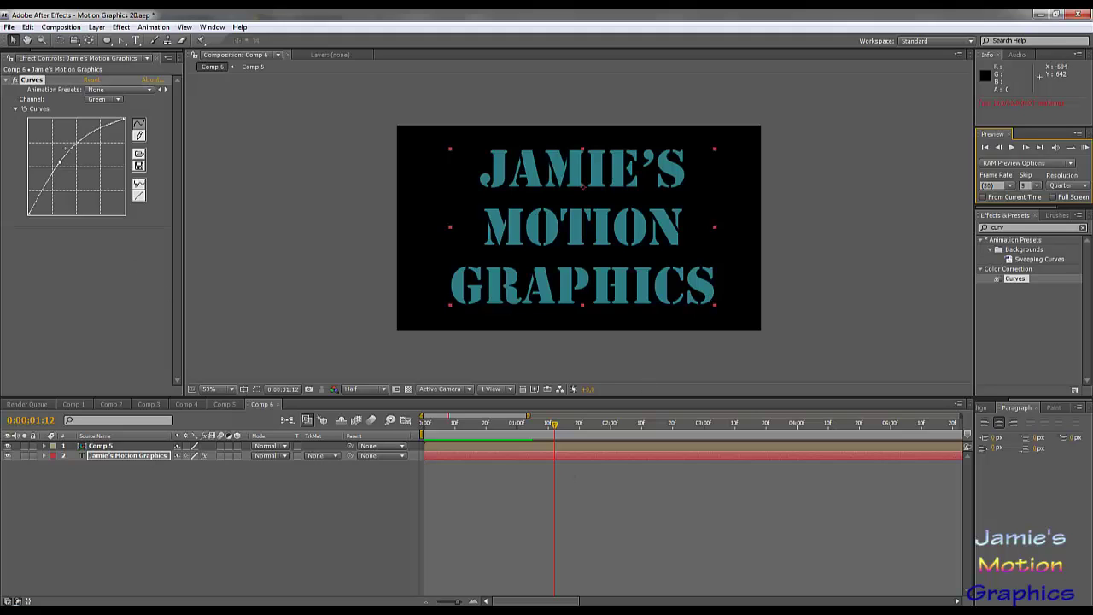
# - Reset the Curves effect and lower only the RGB curve to darken the text to a deep gray
pyautogui.click(91, 80)
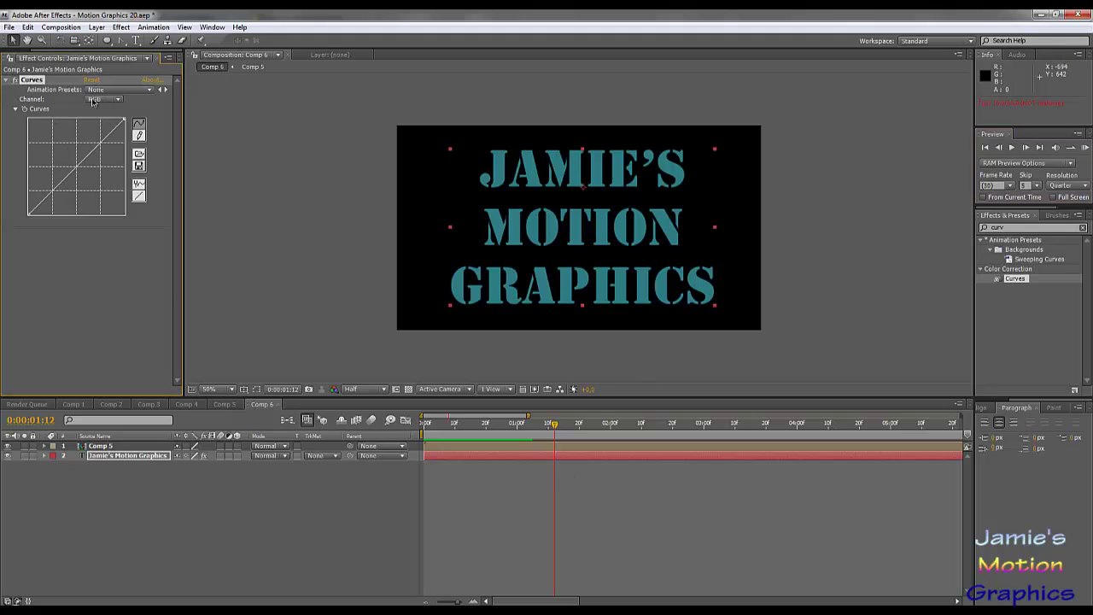
pyautogui.click(106, 100)
pyautogui.click(100, 227)
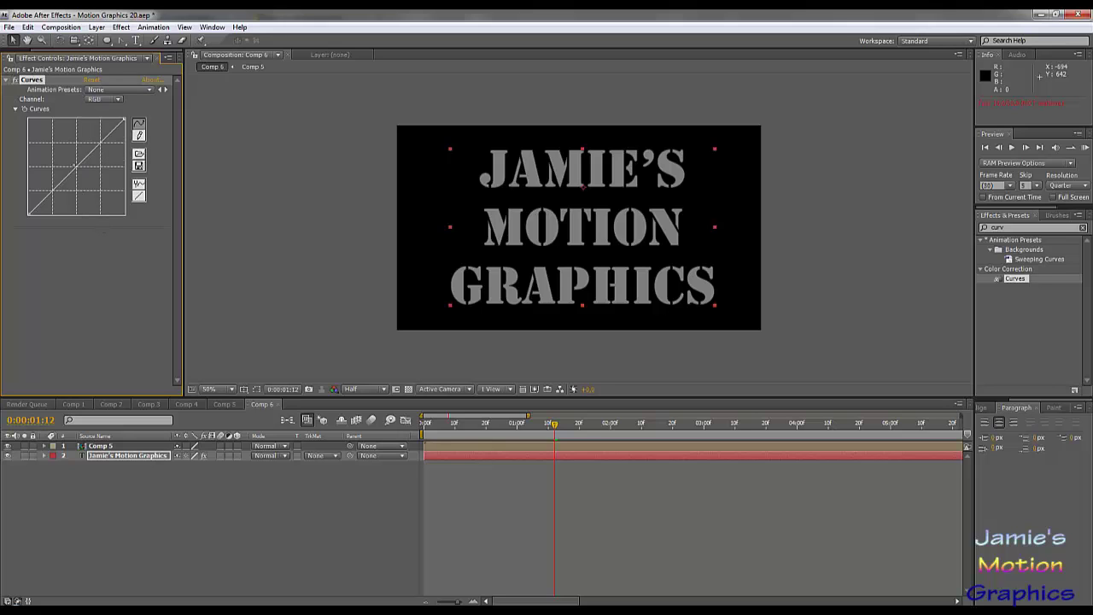
pyautogui.moveTo(78, 168); pyautogui.dragTo(94, 177)
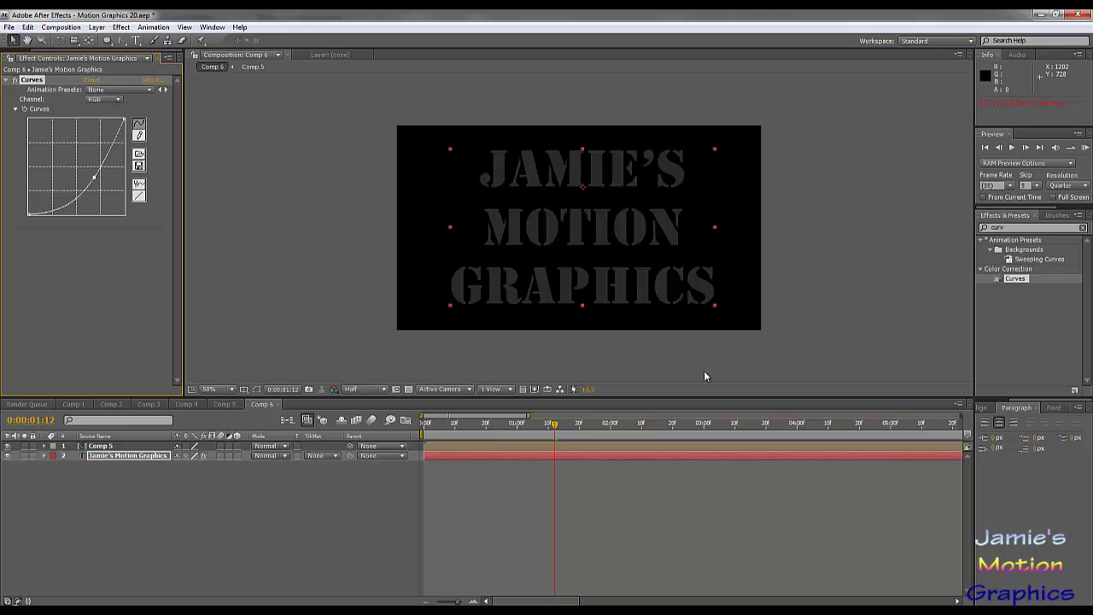
# - Play the composition from its first frame to check the sweep over the dark gray text
pyautogui.click(1013, 148)
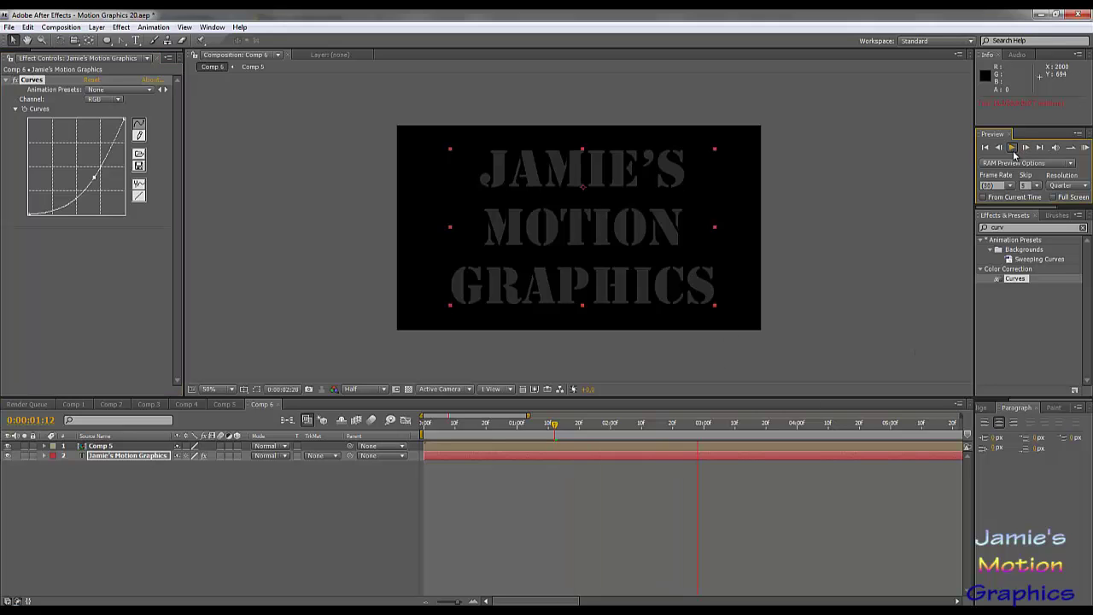
pyautogui.press('space')
pyautogui.moveTo(532, 429); pyautogui.dragTo(425, 427)
pyautogui.click(1012, 147)
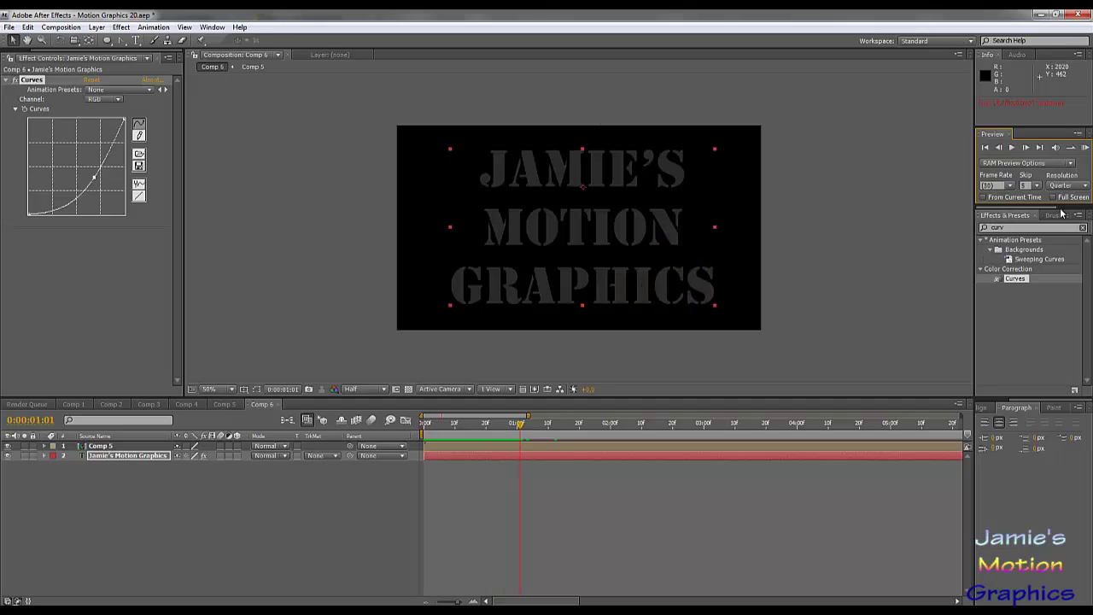
# - Set the text layer's fill color to black (000000)
pyautogui.hscroll(2, 1050, 214)
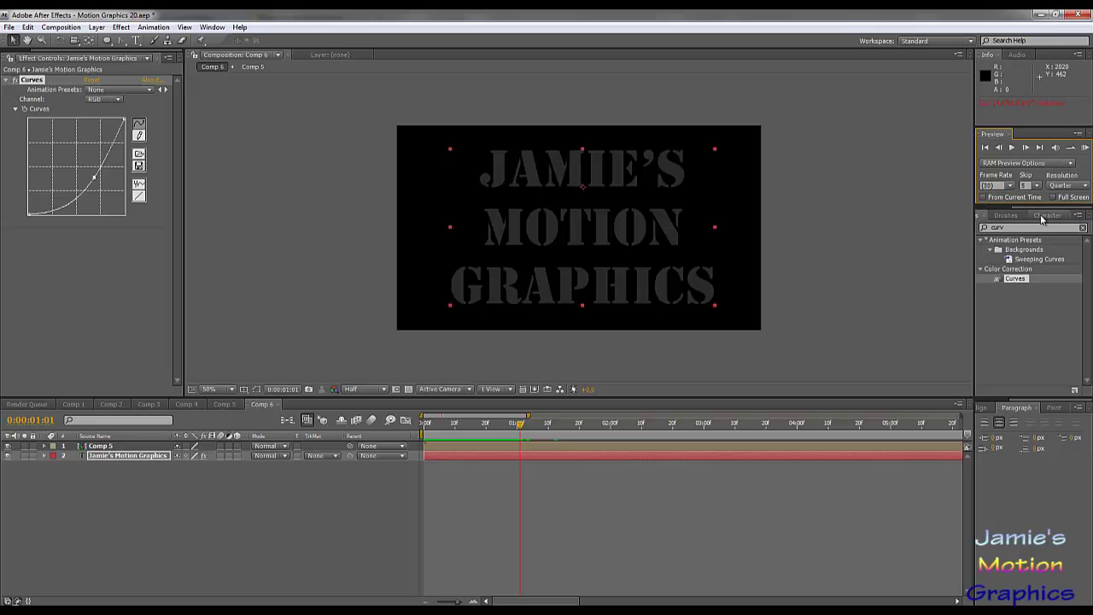
pyautogui.click(1043, 215)
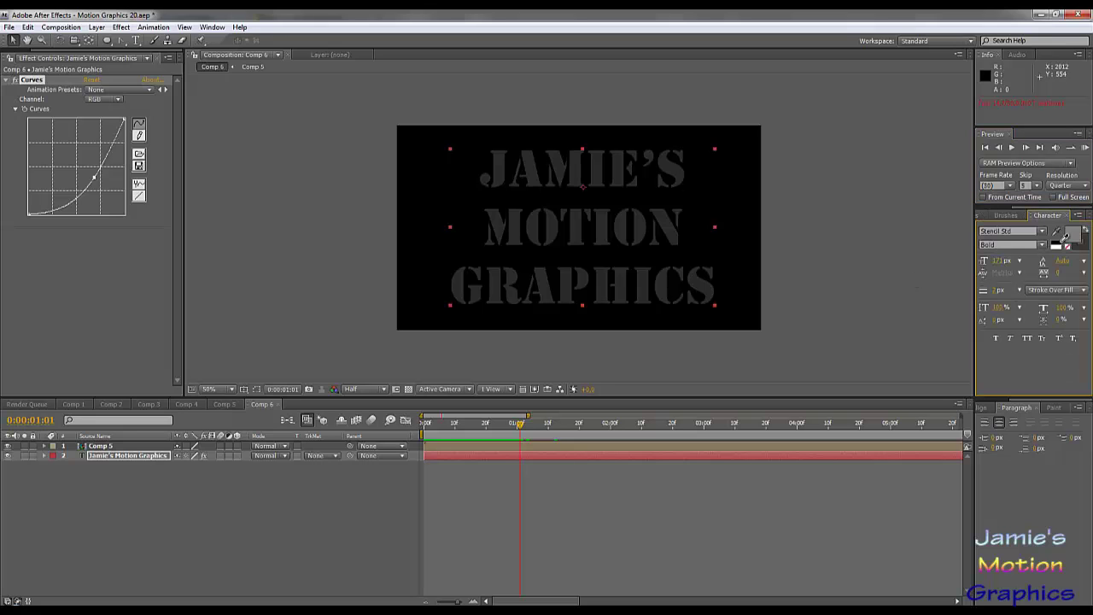
pyautogui.click(1069, 243)
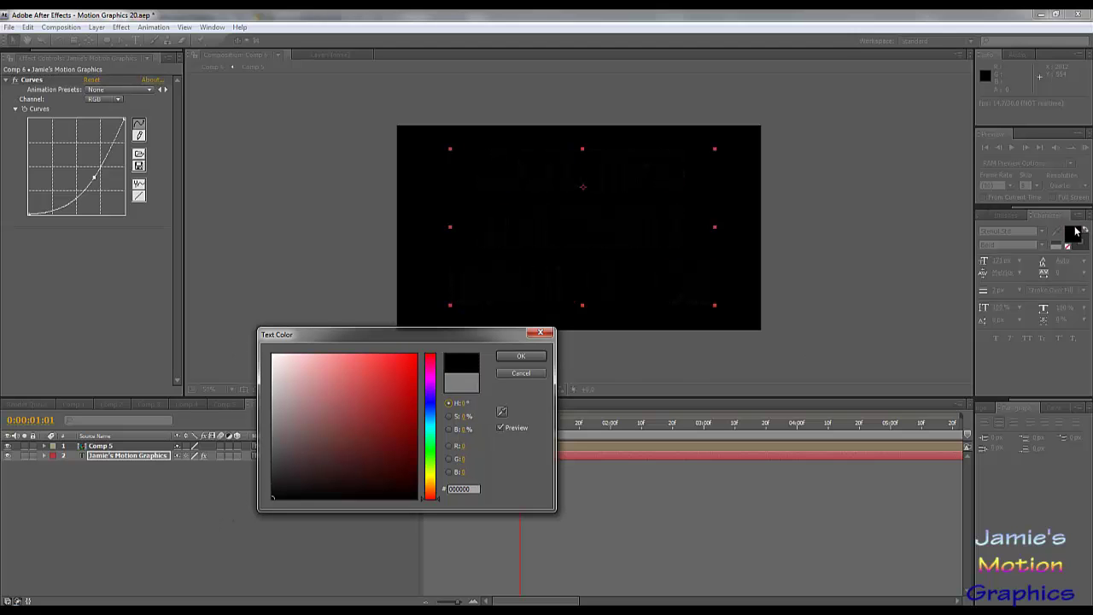
pyautogui.click(521, 355)
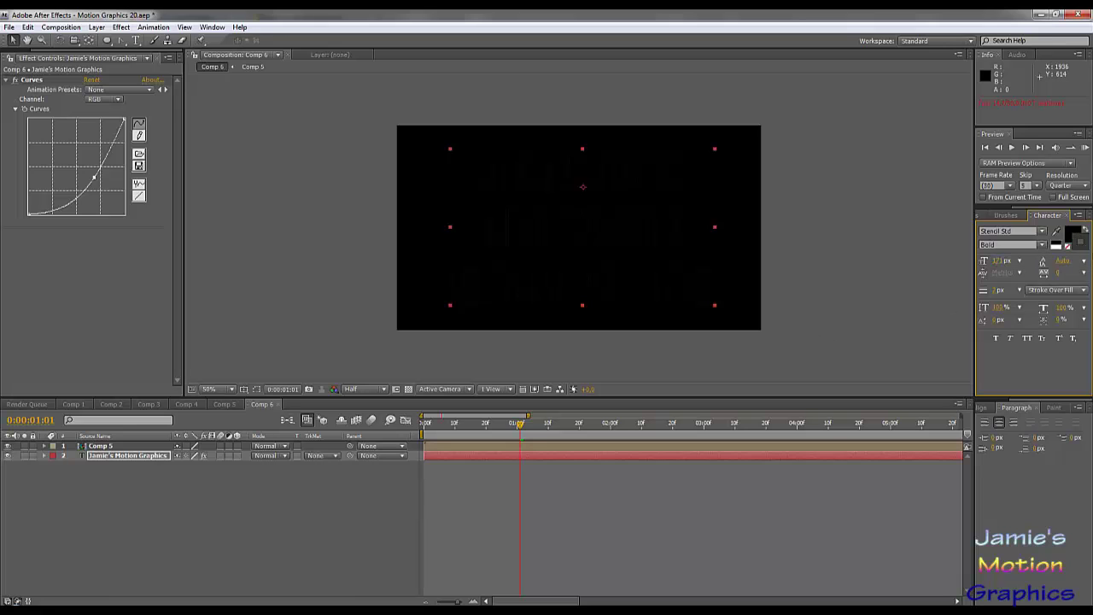
# - Set the text layer's stroke color to light gray A6A6A6 and its fill color to dark gray 353535
pyautogui.click(1082, 243)
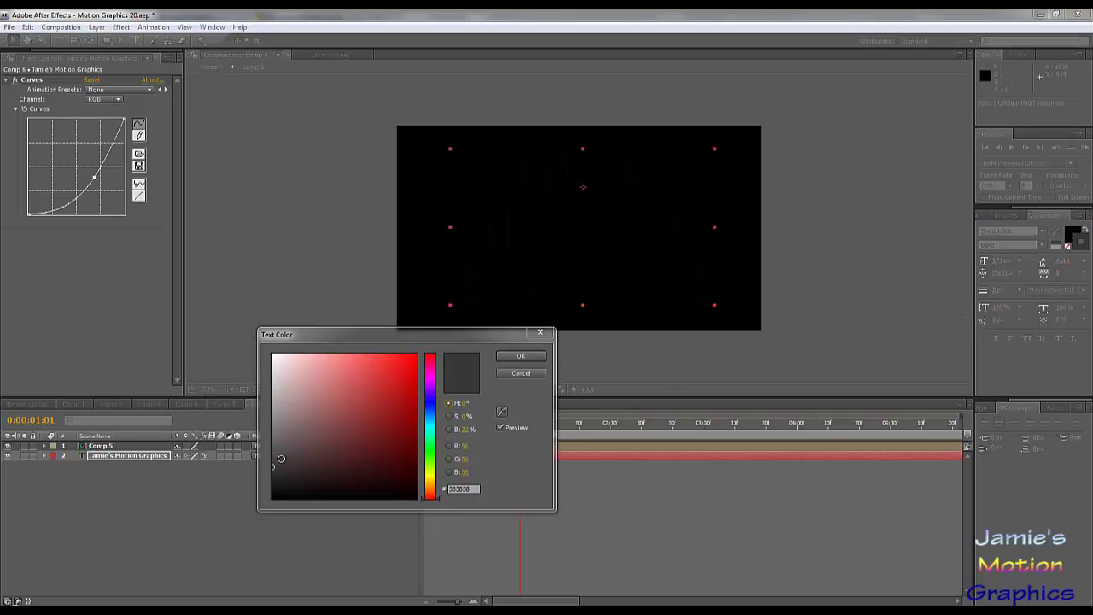
pyautogui.moveTo(259, 455); pyautogui.dragTo(232, 404)
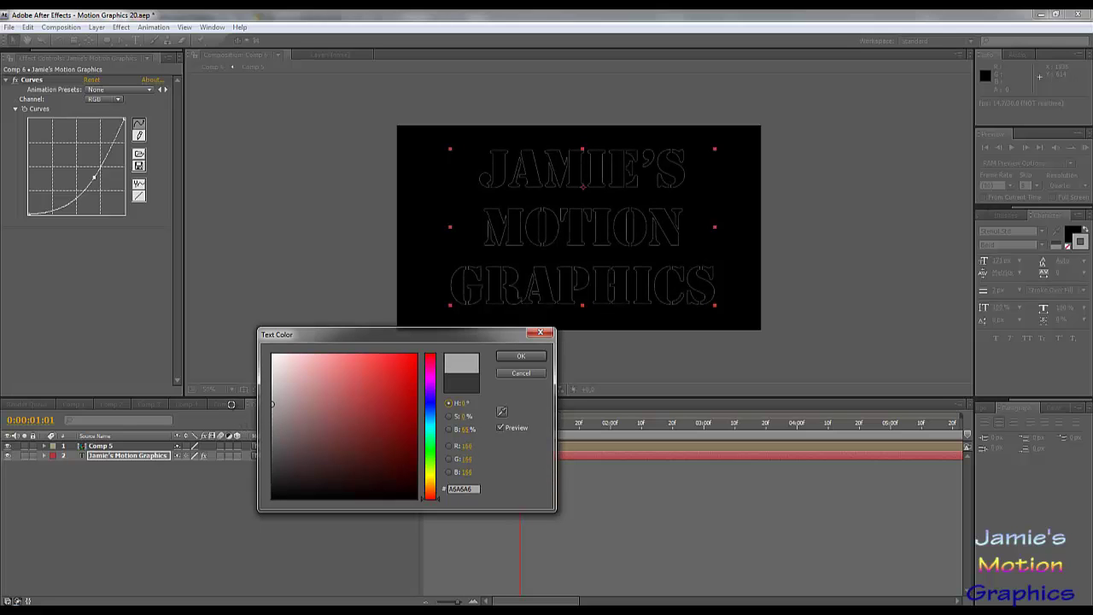
pyautogui.click(521, 355)
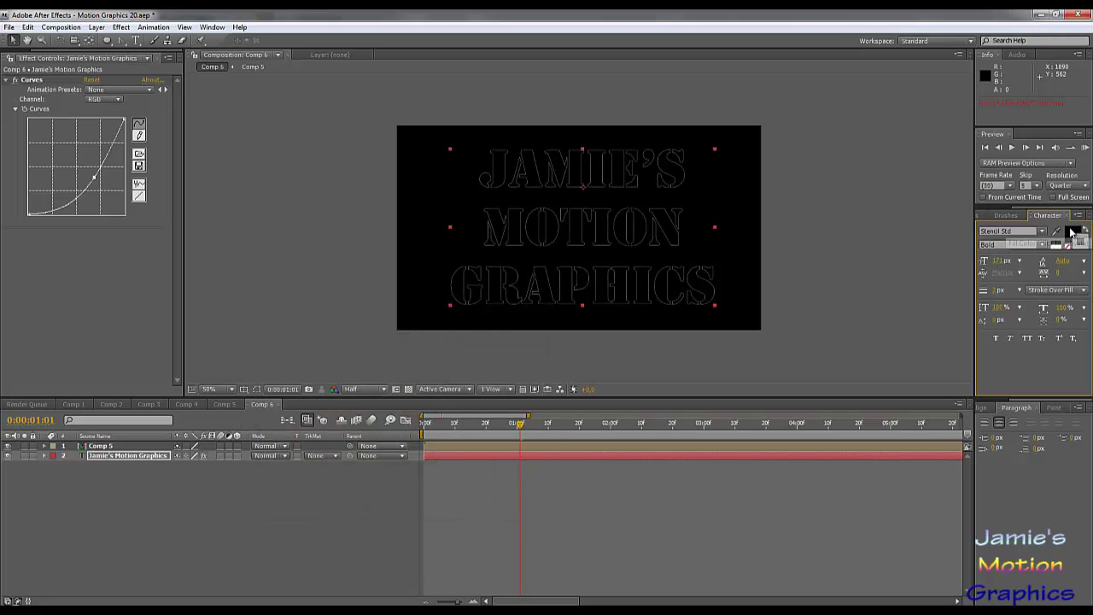
pyautogui.click(1076, 233)
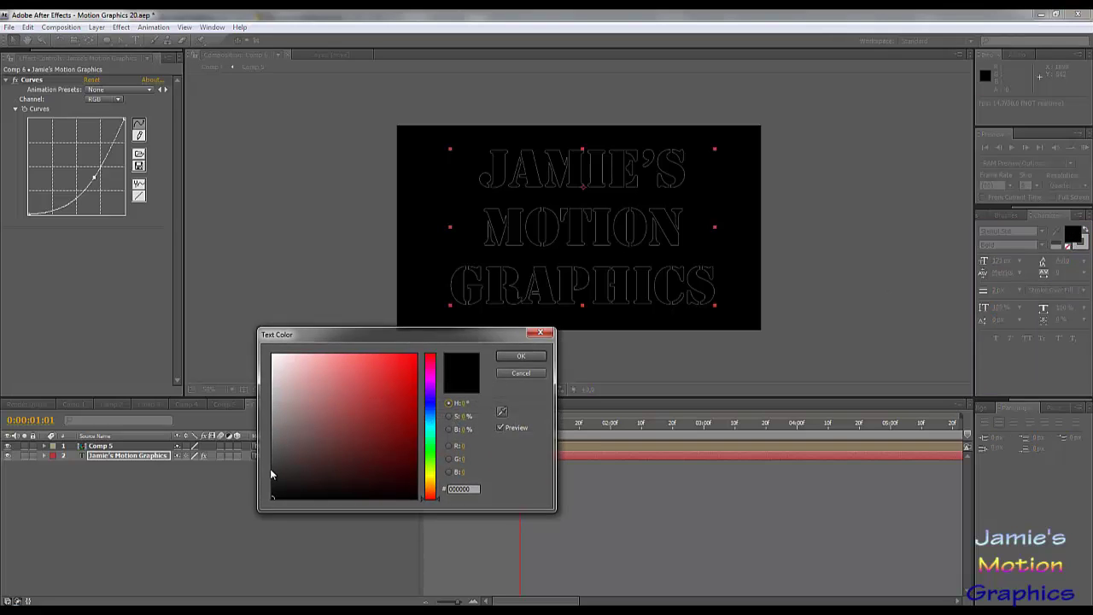
pyautogui.moveTo(274, 476)
pyautogui.mouseDown()
pyautogui.moveTo(283, 479)
pyautogui.moveTo(273, 478)
pyautogui.mouseUp()
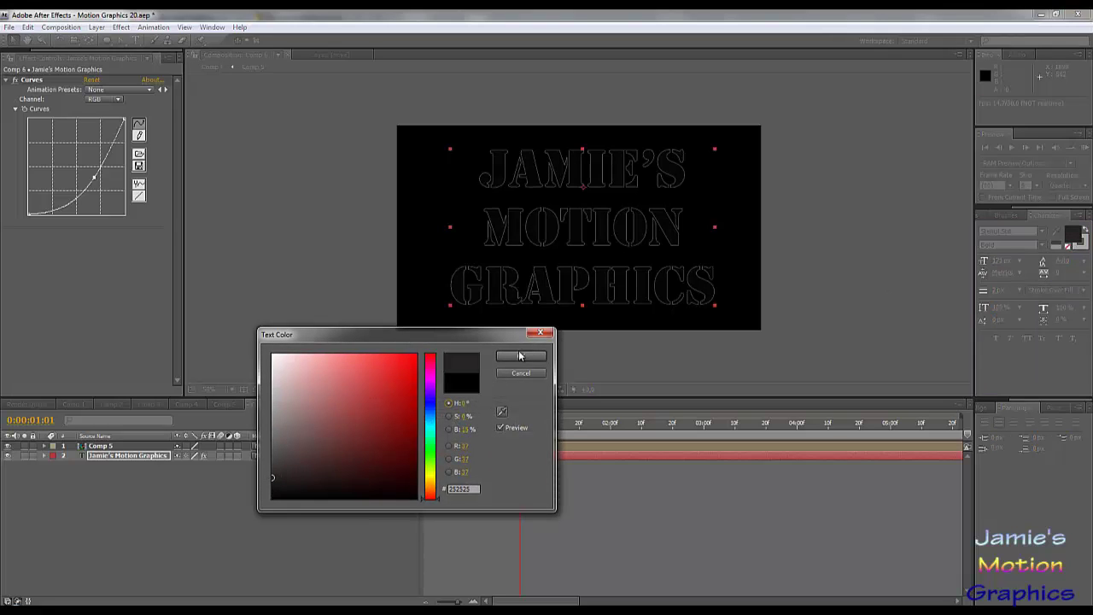
pyautogui.click(270, 468)
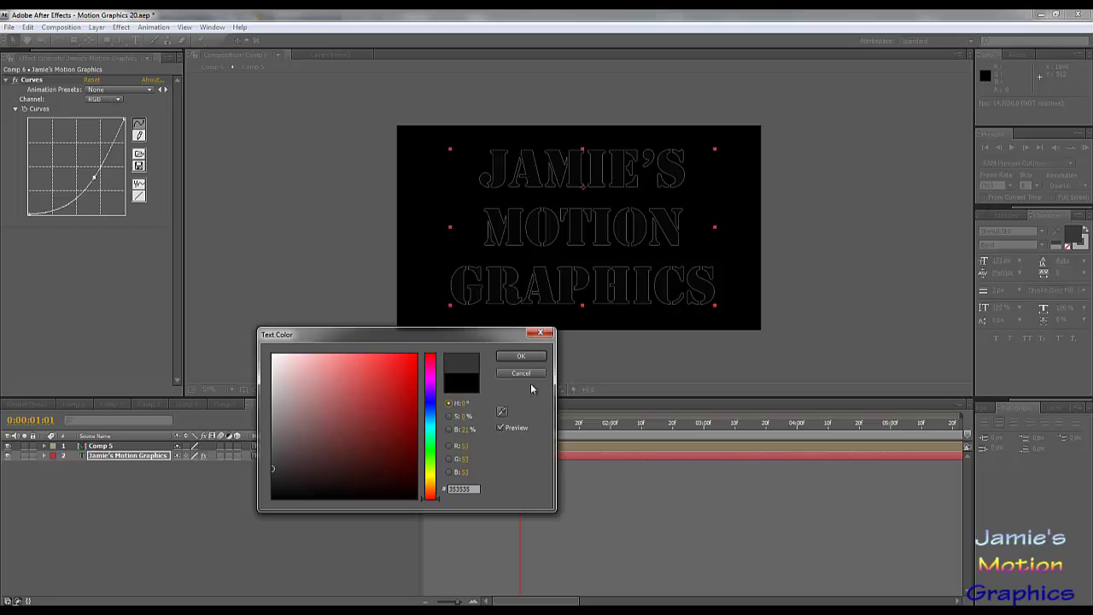
pyautogui.click(521, 355)
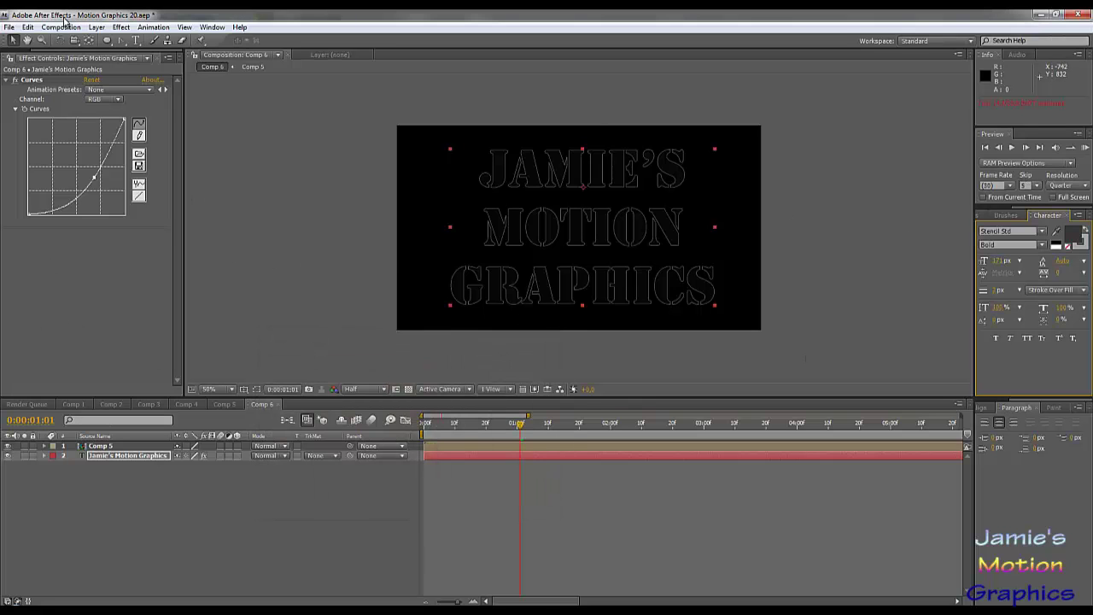
# - Create a comp-sized solid in medium gray 6A6A6A and place it beneath the text layer as the background
pyautogui.click(92, 29)
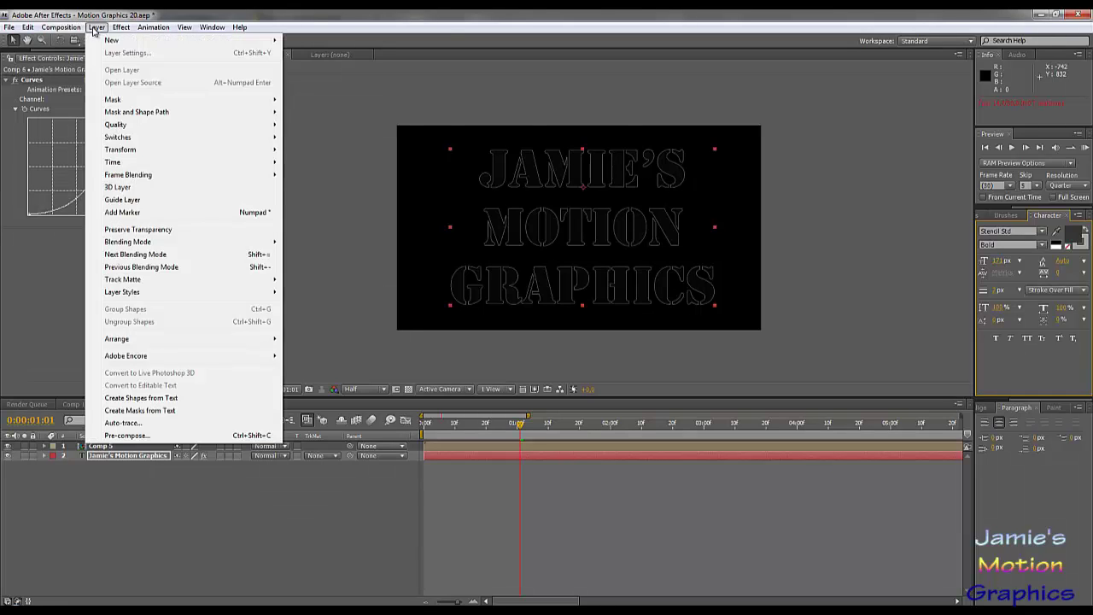
pyautogui.moveTo(109, 41)
pyautogui.click(309, 54)
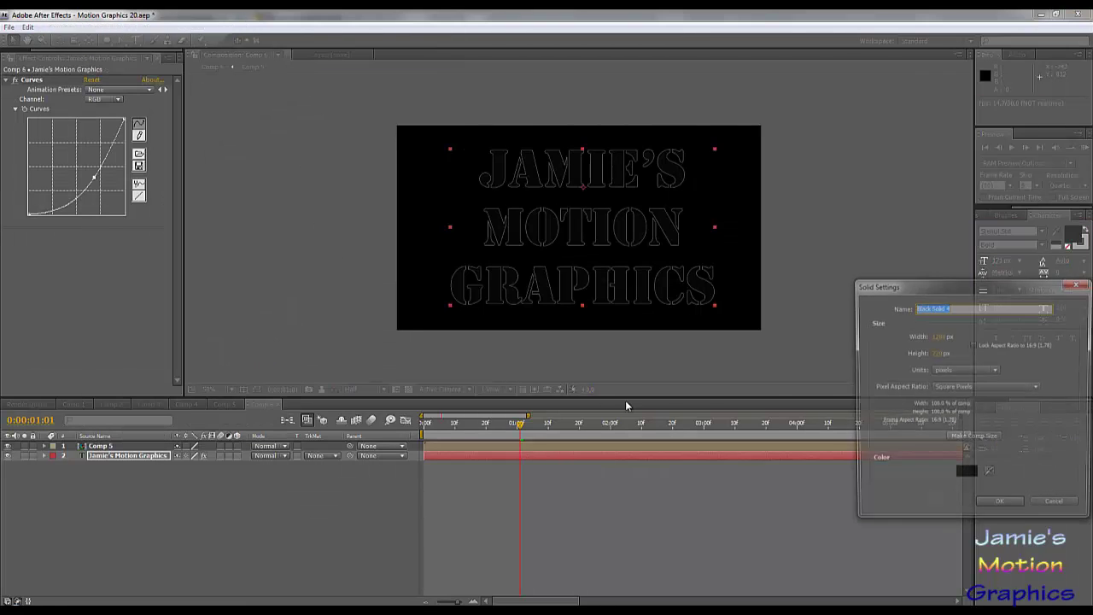
pyautogui.click(969, 473)
pyautogui.moveTo(336, 436); pyautogui.dragTo(241, 437)
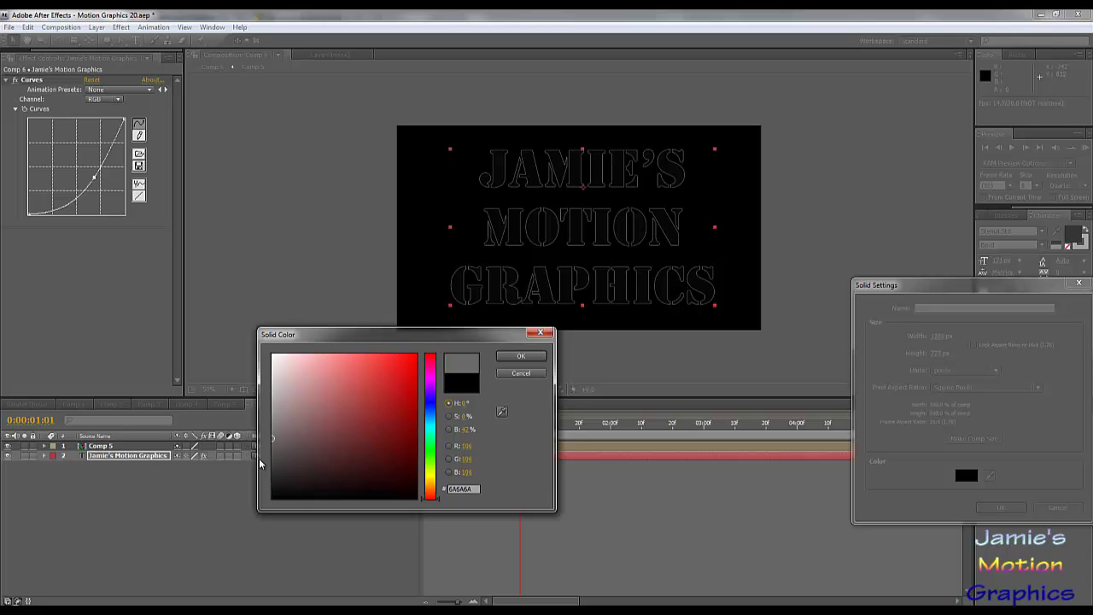
pyautogui.click(521, 355)
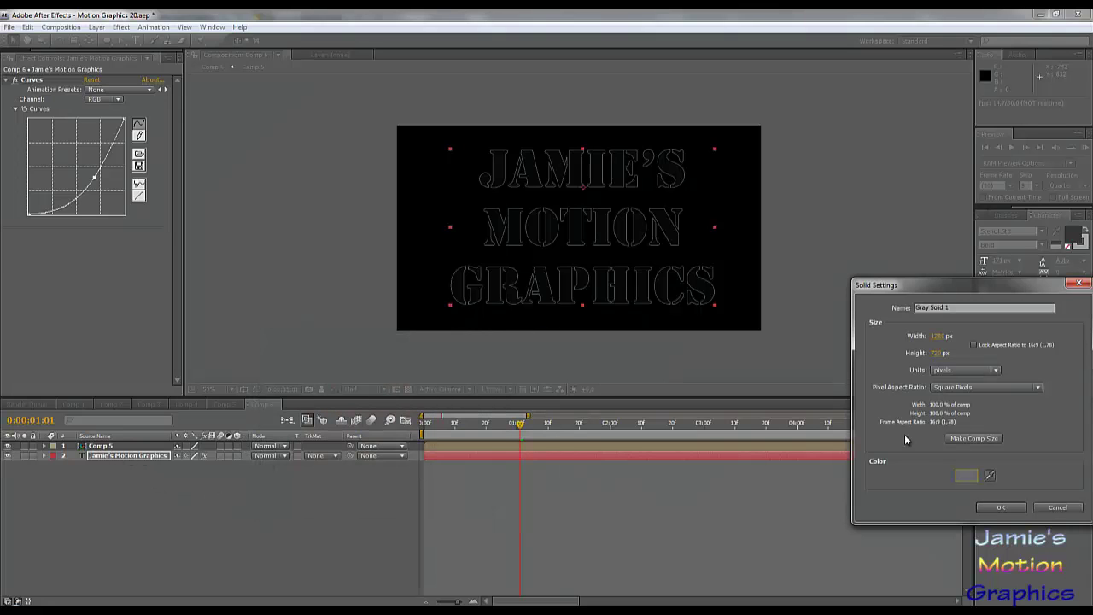
pyautogui.click(1018, 505)
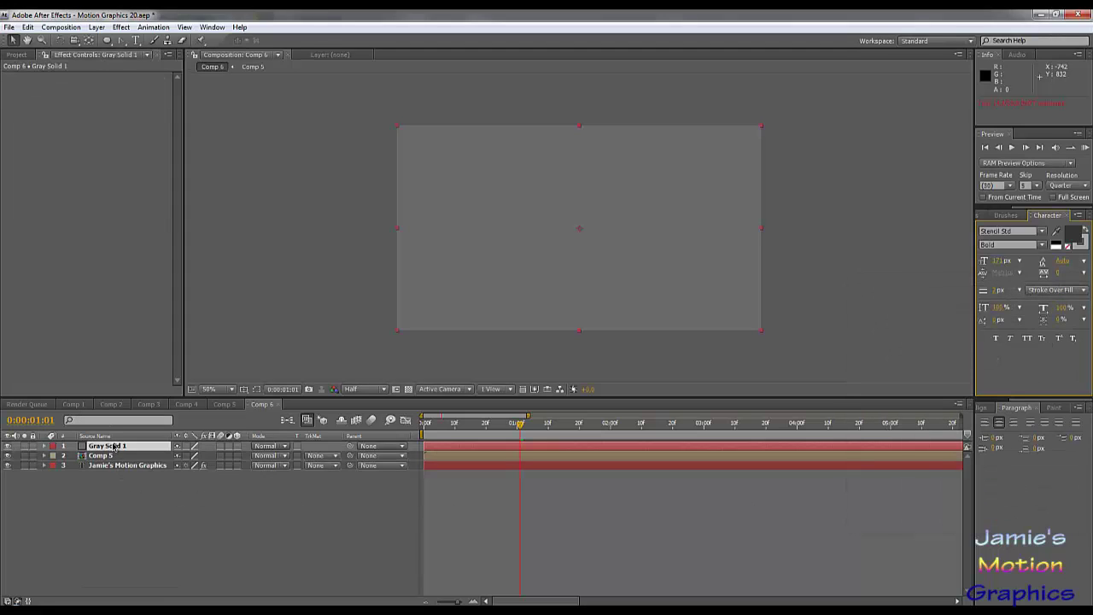
pyautogui.moveTo(113, 446); pyautogui.dragTo(110, 475)
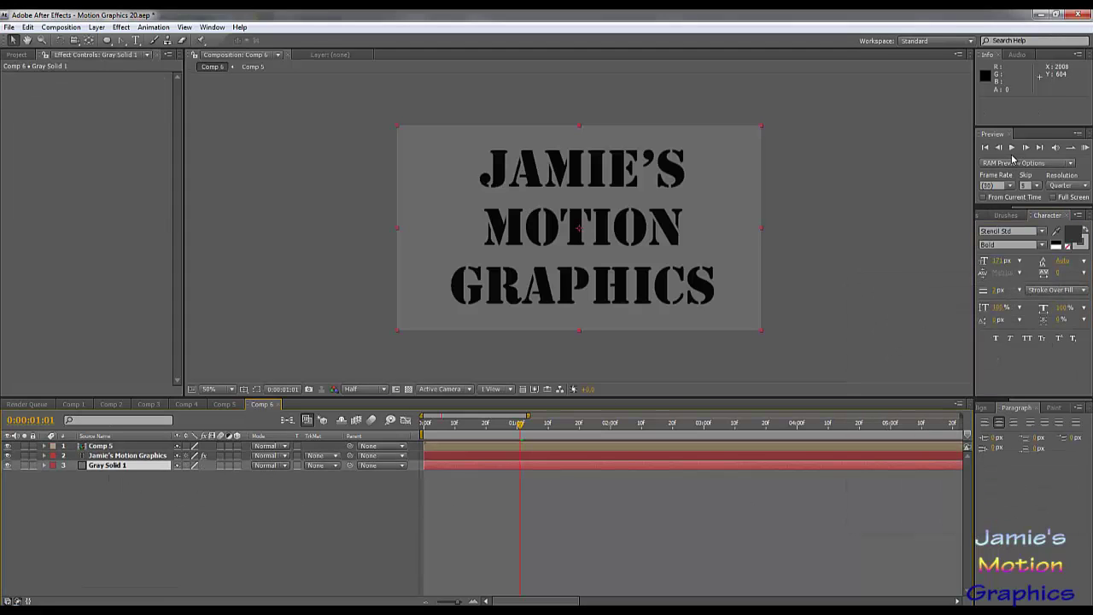
# - Play Comp 6 from its first frame to check the light sweep against the gray background
pyautogui.click(1011, 147)
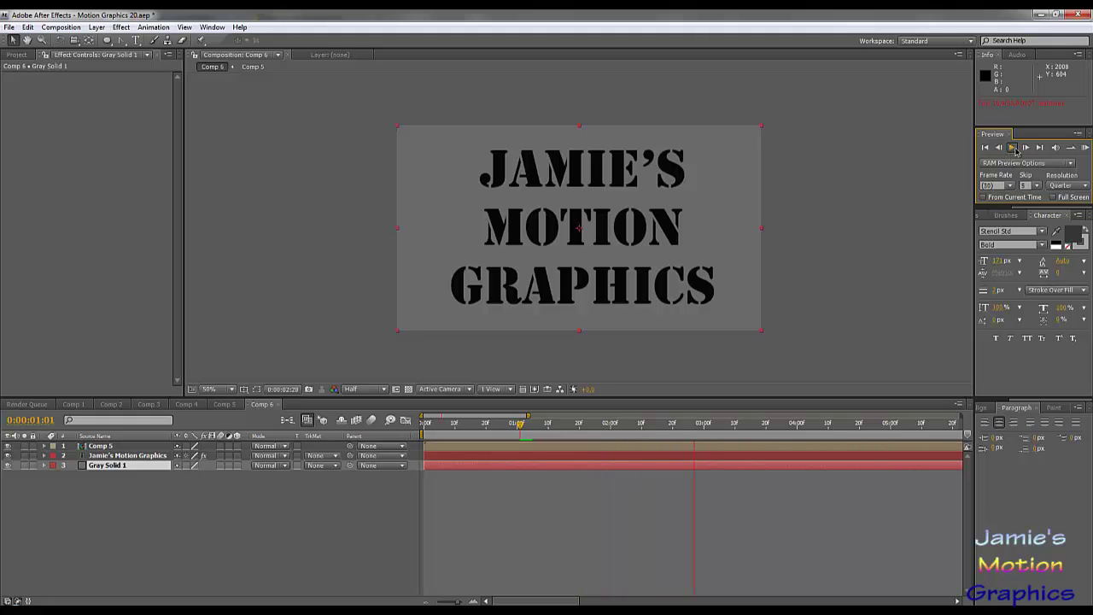
pyautogui.click(426, 423)
pyautogui.click(1012, 147)
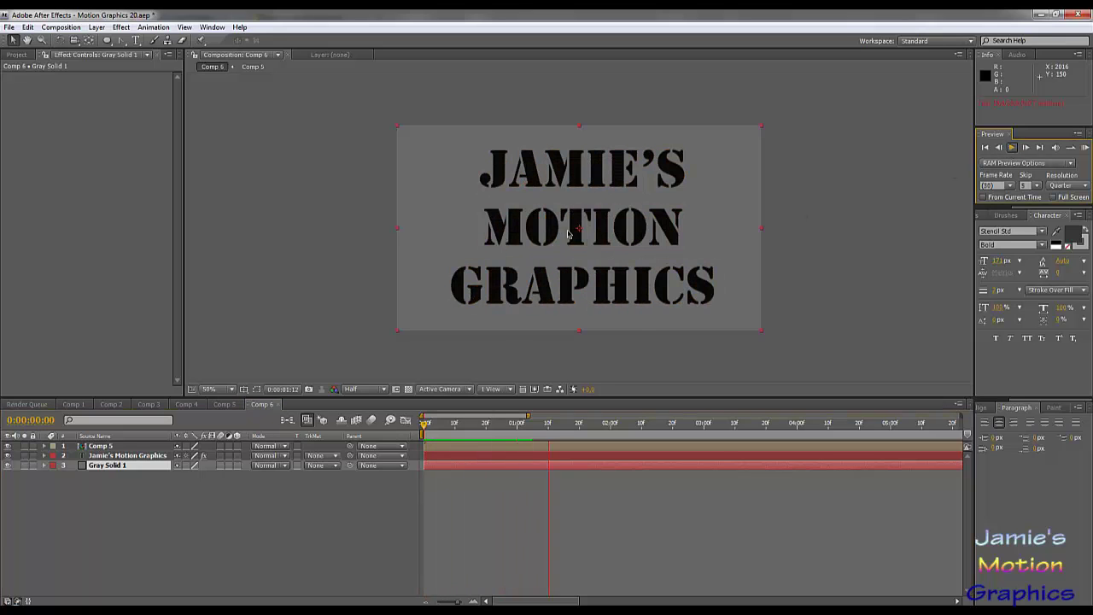
pyautogui.click(1011, 147)
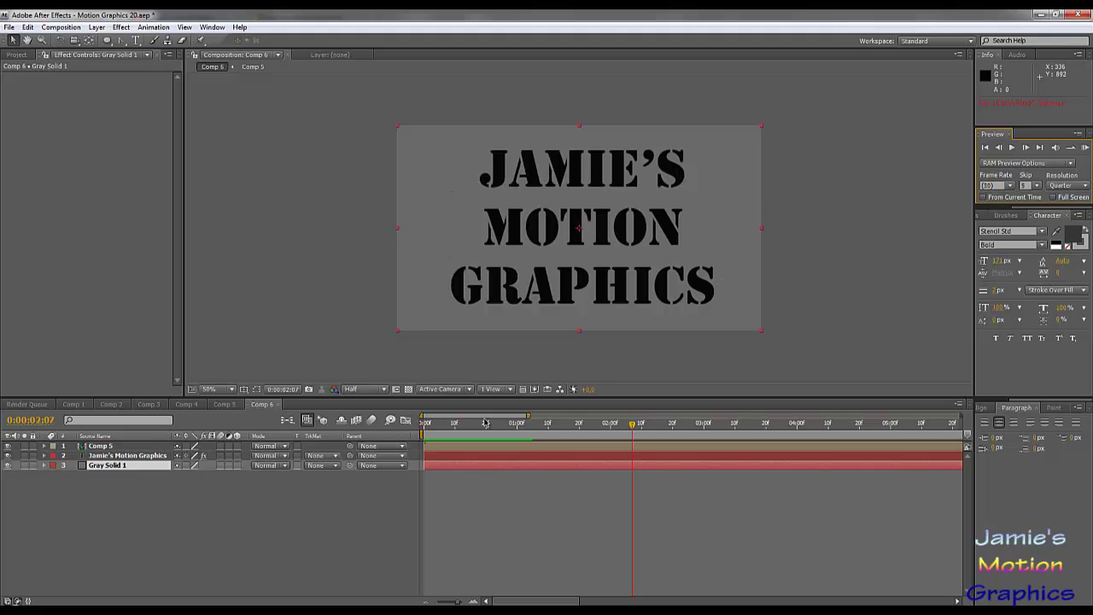
pyautogui.moveTo(431, 424)
pyautogui.mouseDown()
pyautogui.moveTo(521, 450)
pyautogui.moveTo(432, 445)
pyautogui.mouseUp()
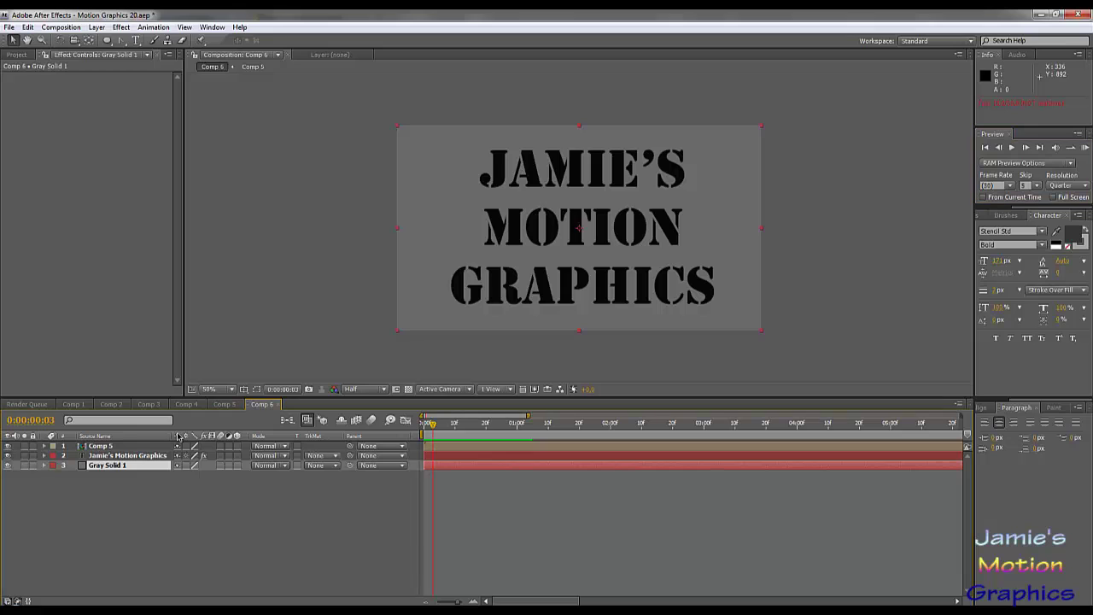
# - Open Comp 3, play its version of the sweep, and scrub to frame 14
pyautogui.click(150, 405)
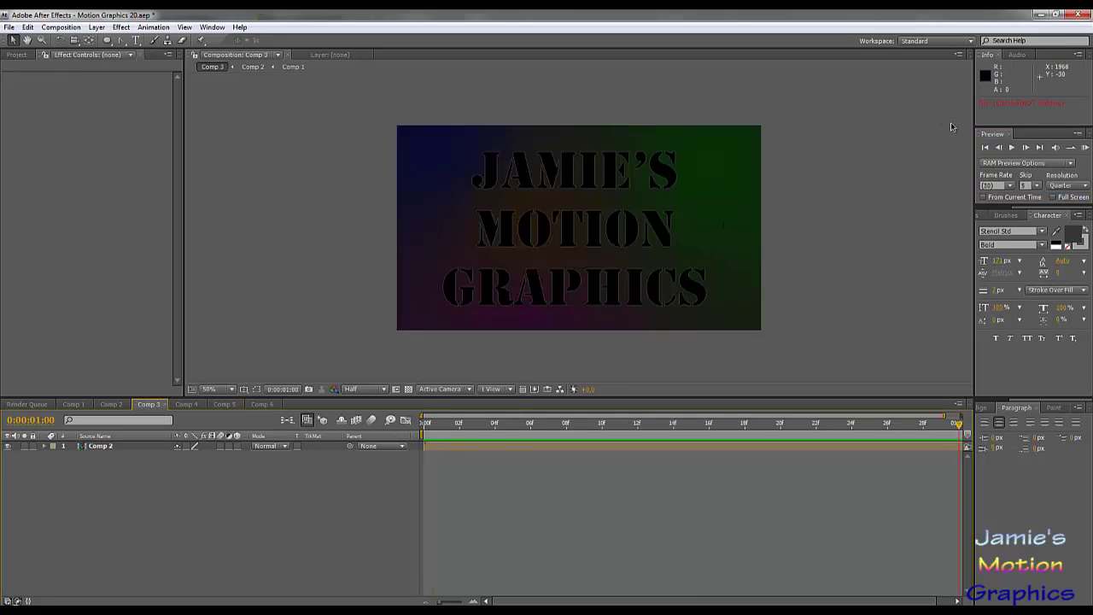
pyautogui.click(1012, 147)
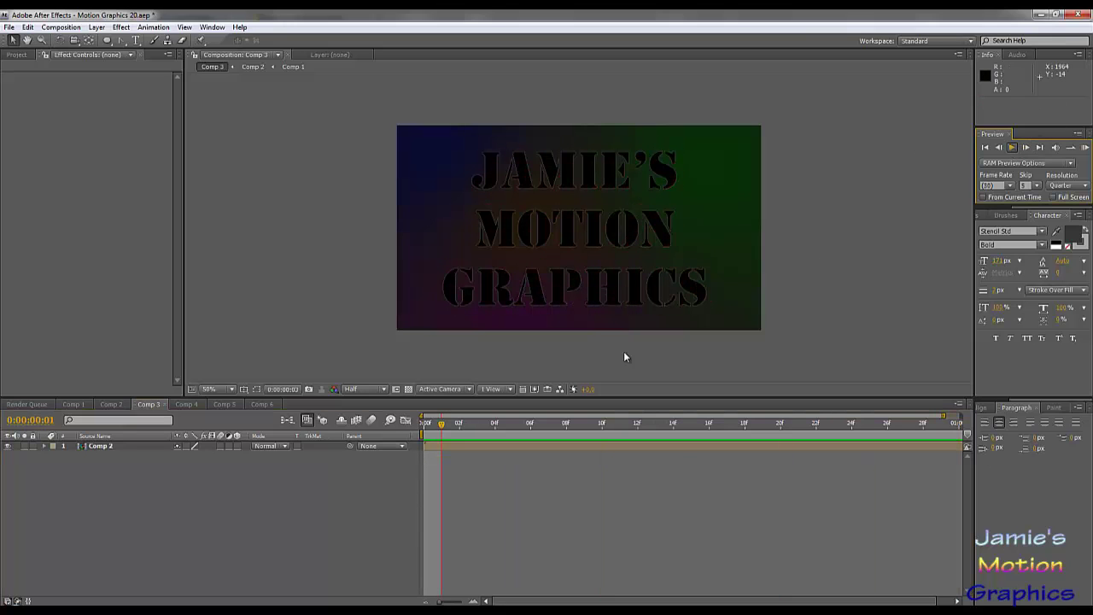
pyautogui.click(441, 424)
pyautogui.click(441, 425)
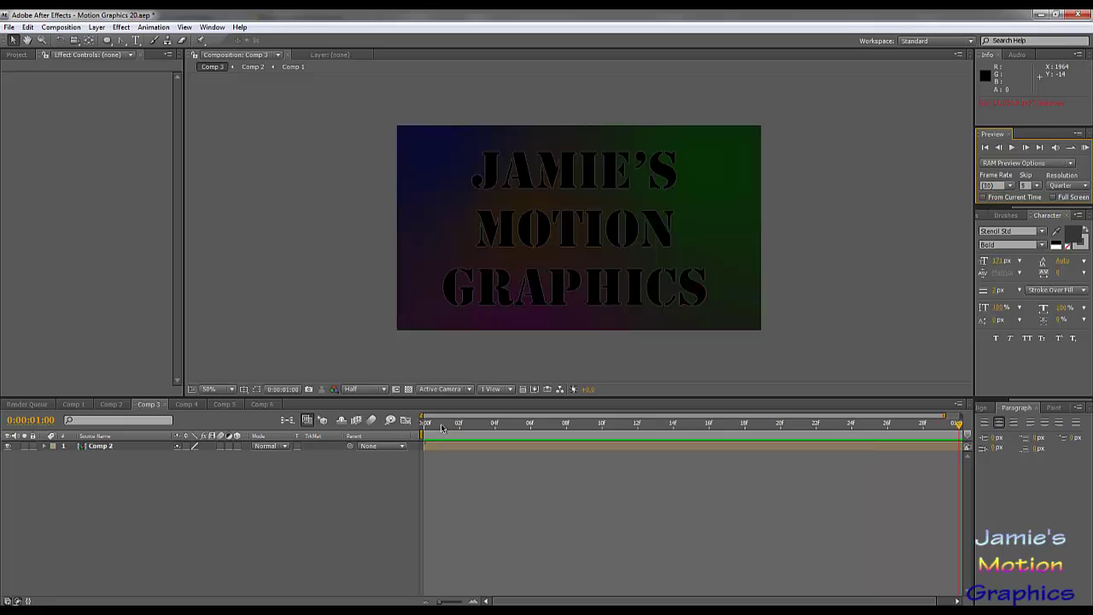
pyautogui.moveTo(441, 425); pyautogui.dragTo(673, 427)
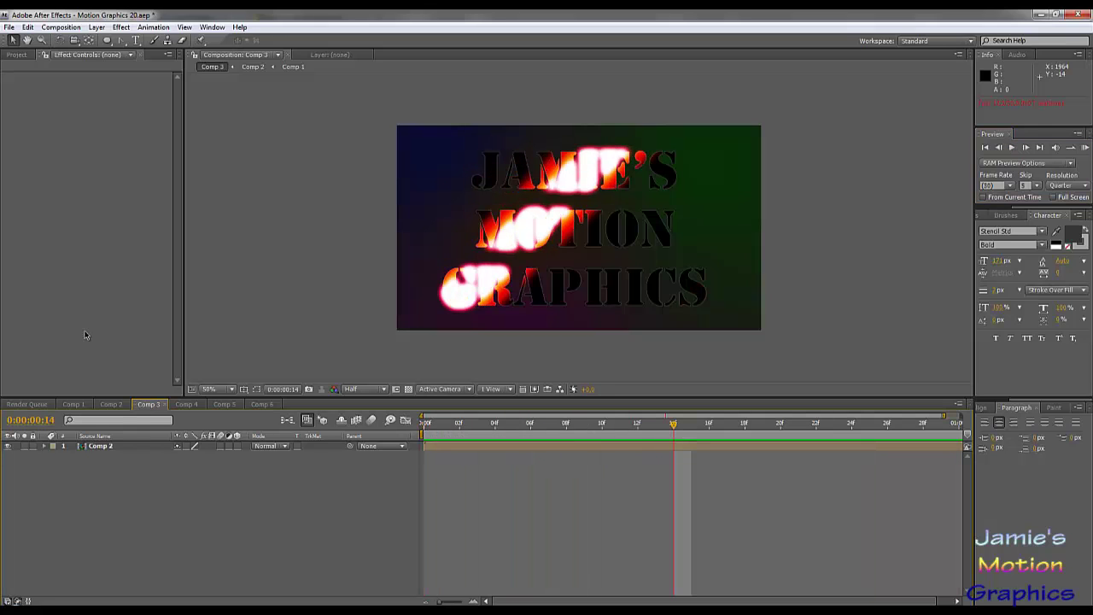
# - Open Comp 2 and examine the effects applied to its nested Comp 1, text and black solid layers
pyautogui.click(111, 404)
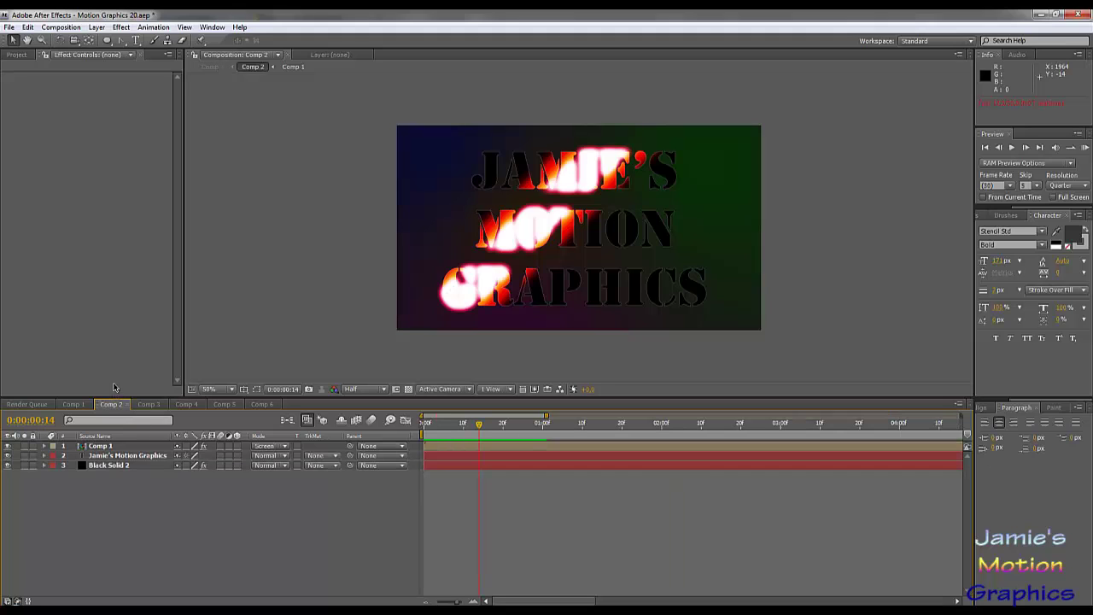
pyautogui.click(107, 449)
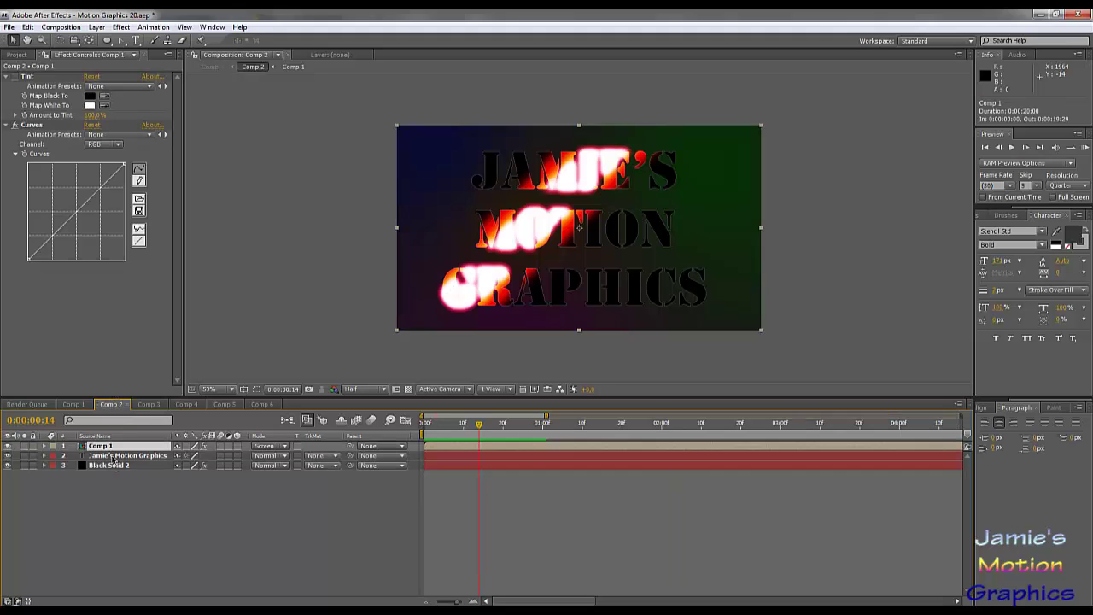
pyautogui.click(112, 457)
pyautogui.click(114, 466)
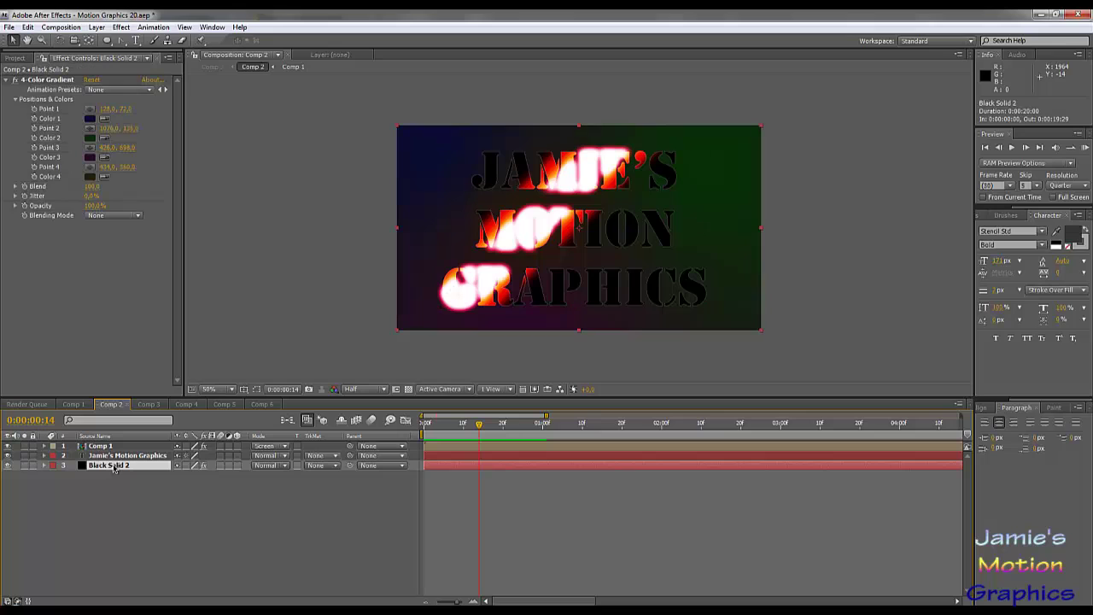
# - Inspect the Red, Green and Blue channel curves of the Curves effect on the nested Comp 1 layer
pyautogui.click(105, 447)
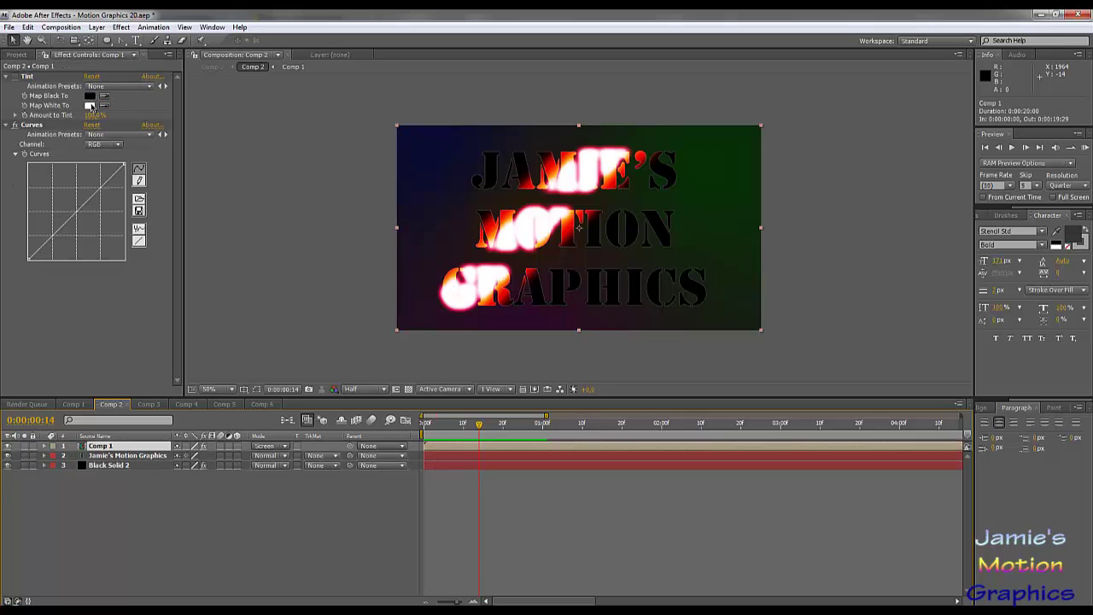
pyautogui.click(110, 145)
pyautogui.click(109, 158)
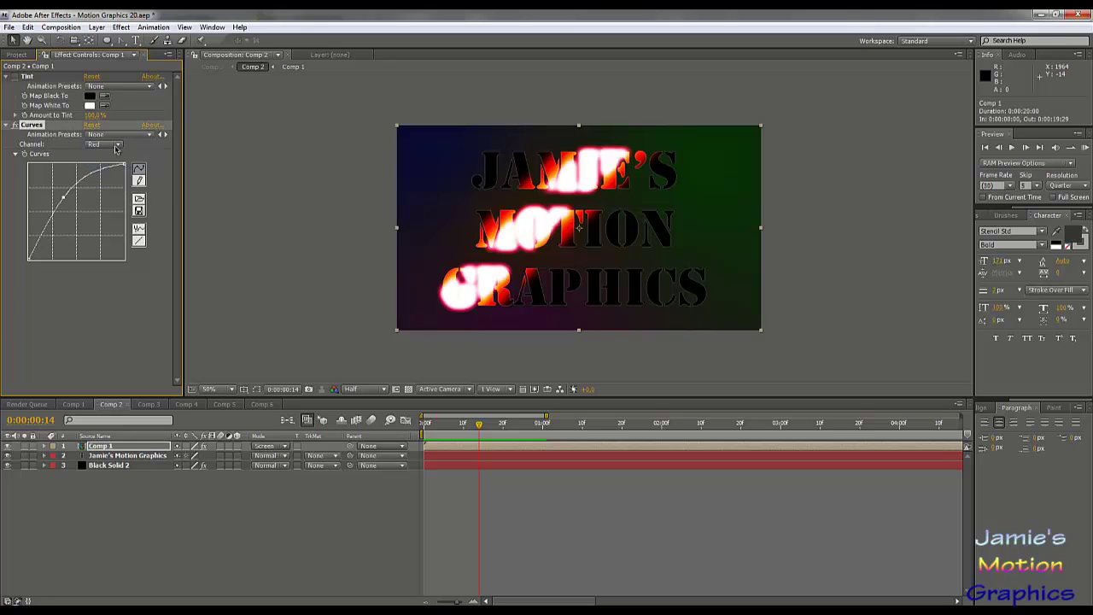
pyautogui.click(104, 144)
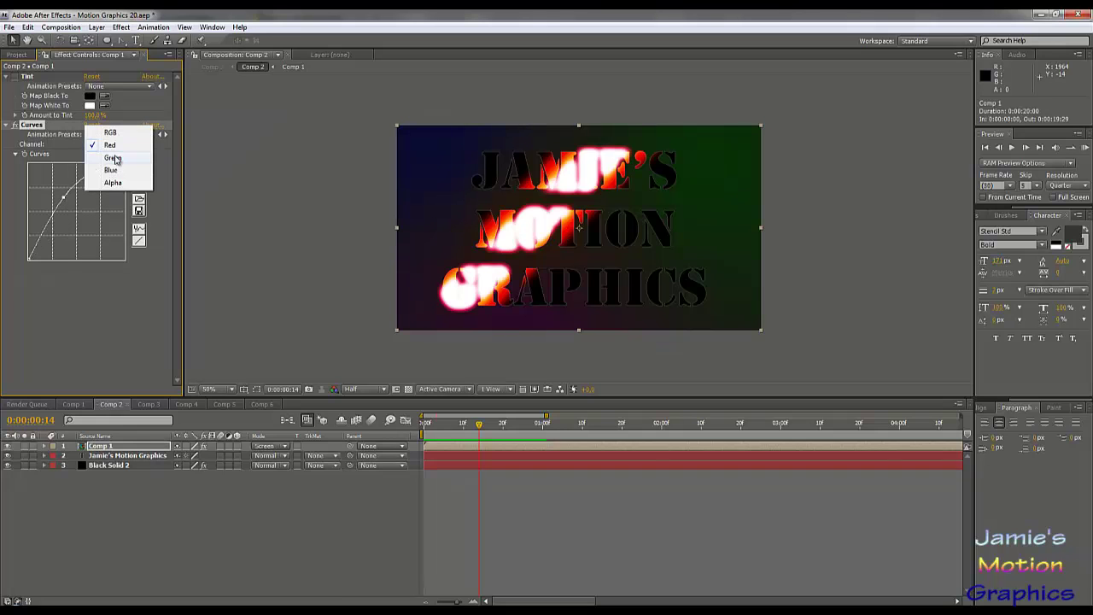
pyautogui.click(116, 158)
pyautogui.click(111, 145)
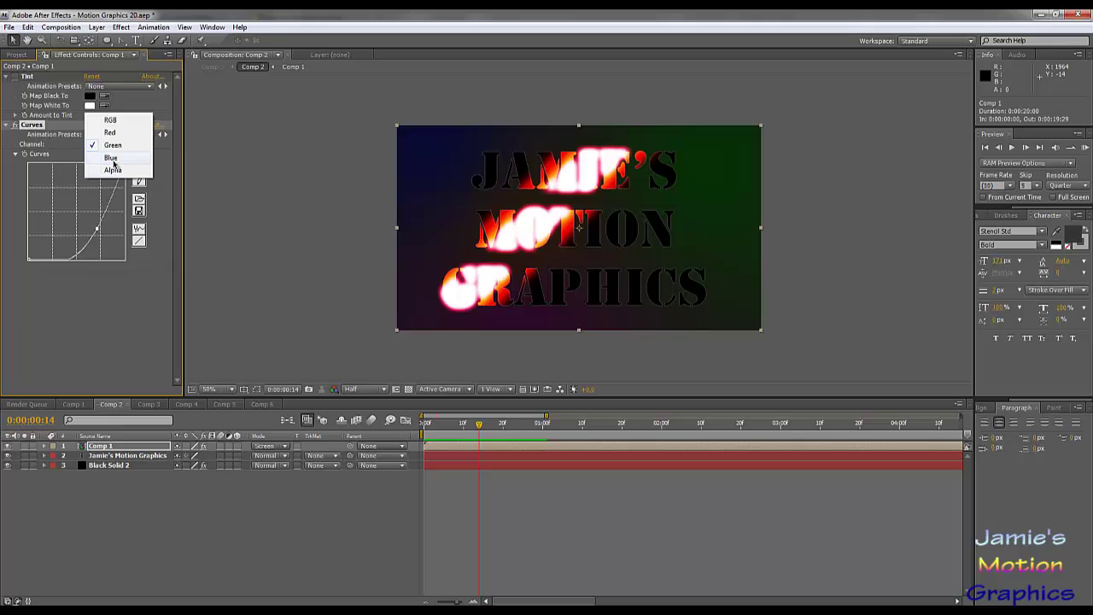
pyautogui.click(111, 159)
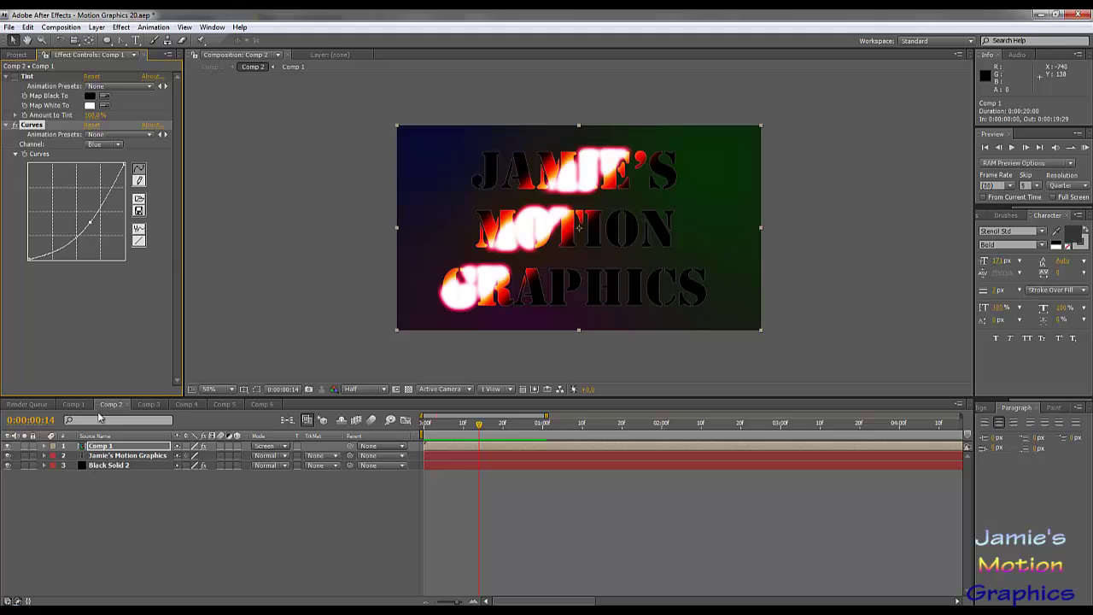
# - Open Comp 1 and examine the Linear Wipe and Tint effects and wipe expressions on the second text copy
pyautogui.click(74, 403)
pyautogui.press('e')
pyautogui.press('e')
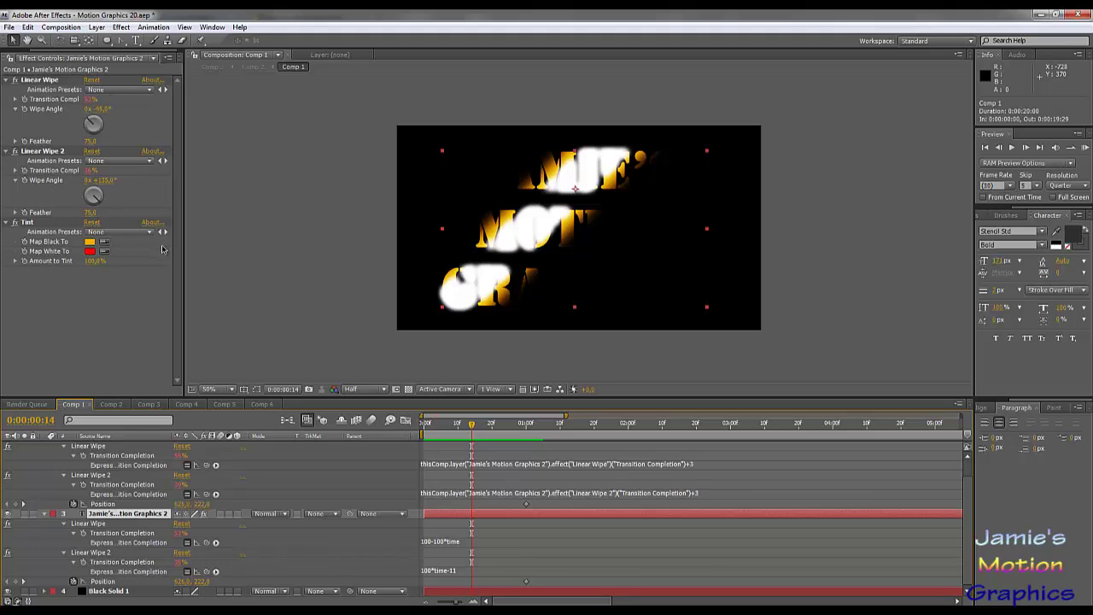
# - Open Comp 4 and play its wipe-on text reveal from the first frame
pyautogui.click(186, 404)
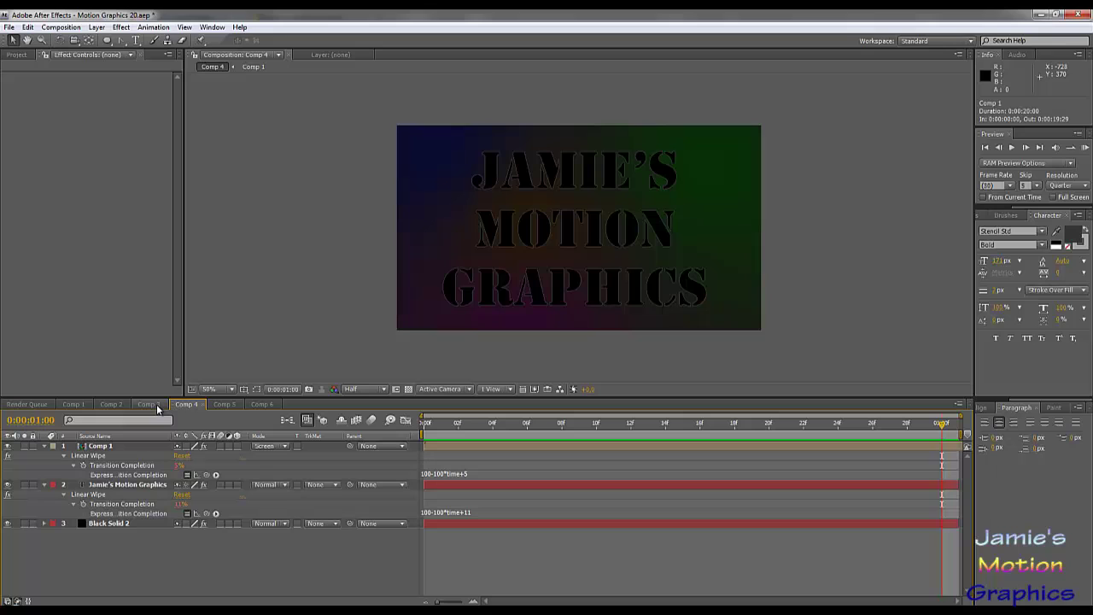
pyautogui.click(224, 404)
pyautogui.click(177, 405)
pyautogui.click(158, 407)
pyautogui.click(187, 404)
pyautogui.click(1012, 148)
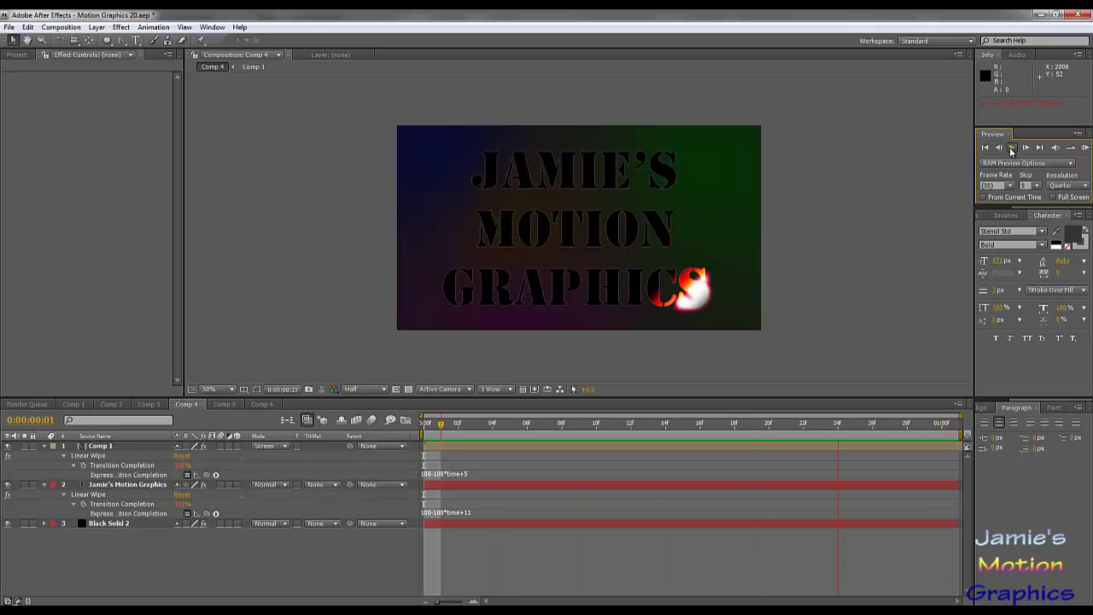
pyautogui.click(424, 423)
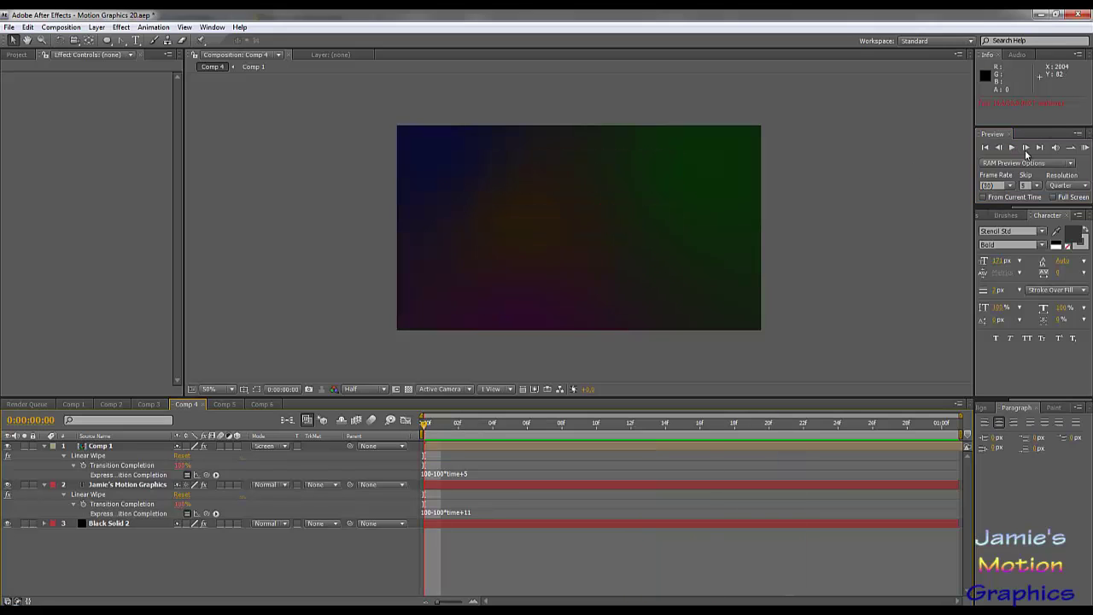
pyautogui.click(1012, 148)
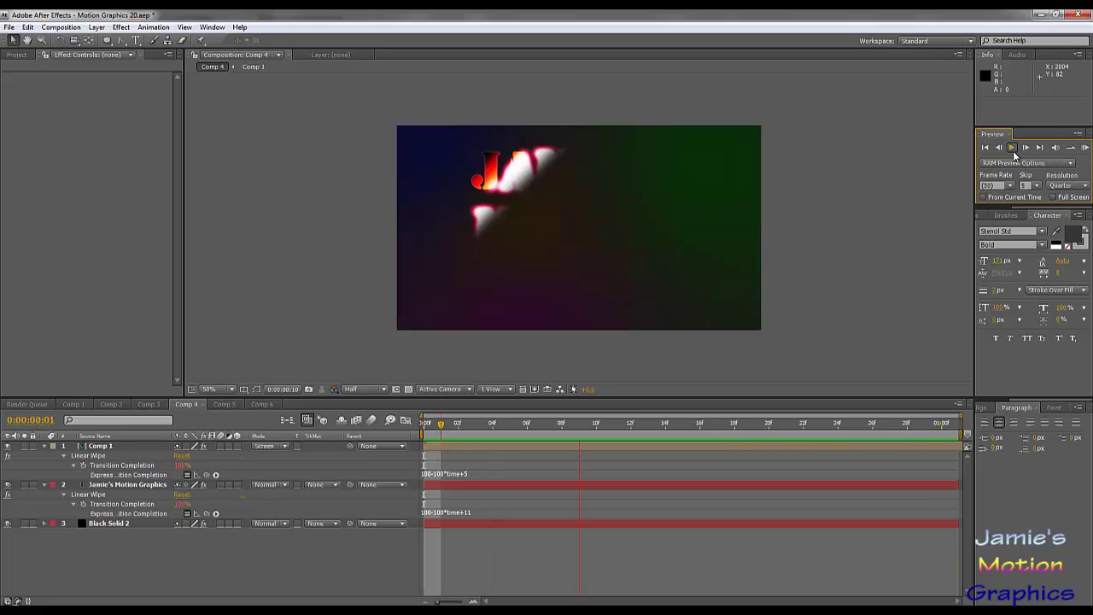
pyautogui.click(356, 329)
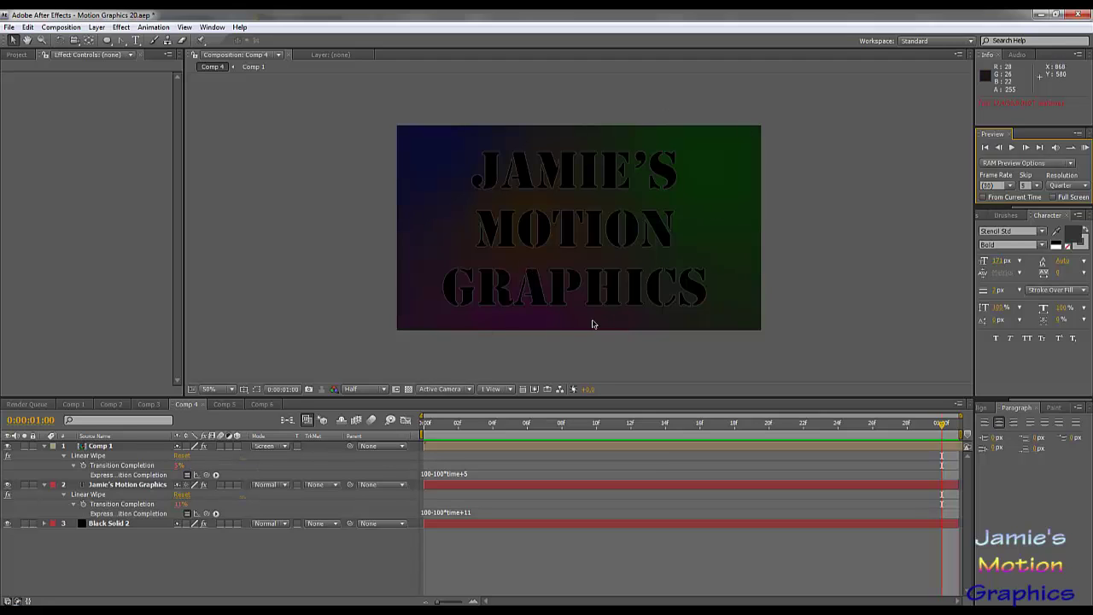
# - Add the Curves effect to Black Solid 2 after 4-Color Gradient and raise its RGB curve steeply to brighten the background
pyautogui.click(116, 524)
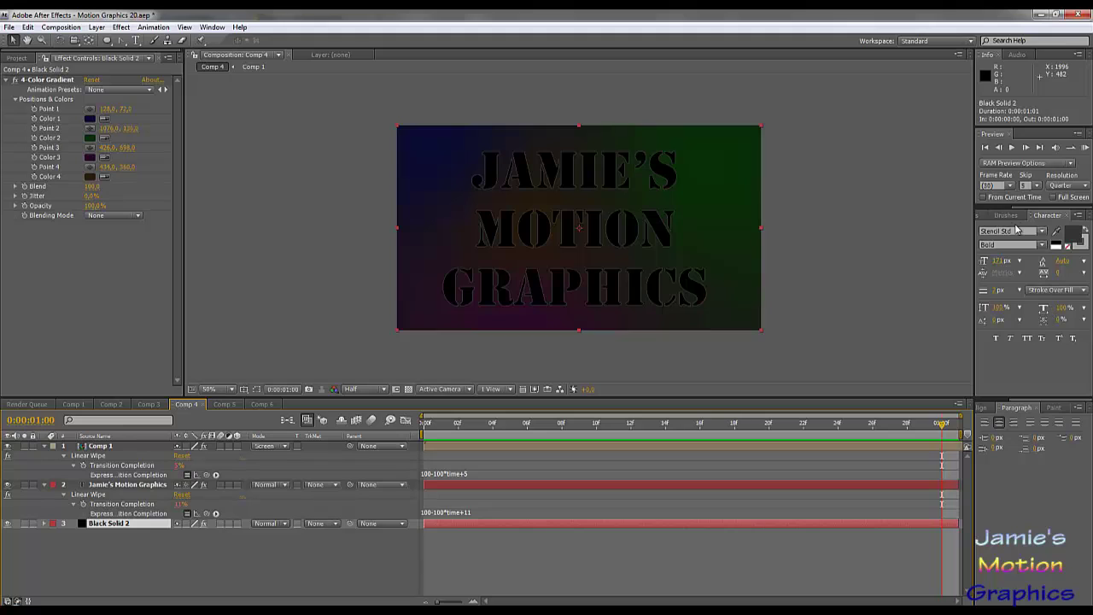
pyautogui.click(979, 215)
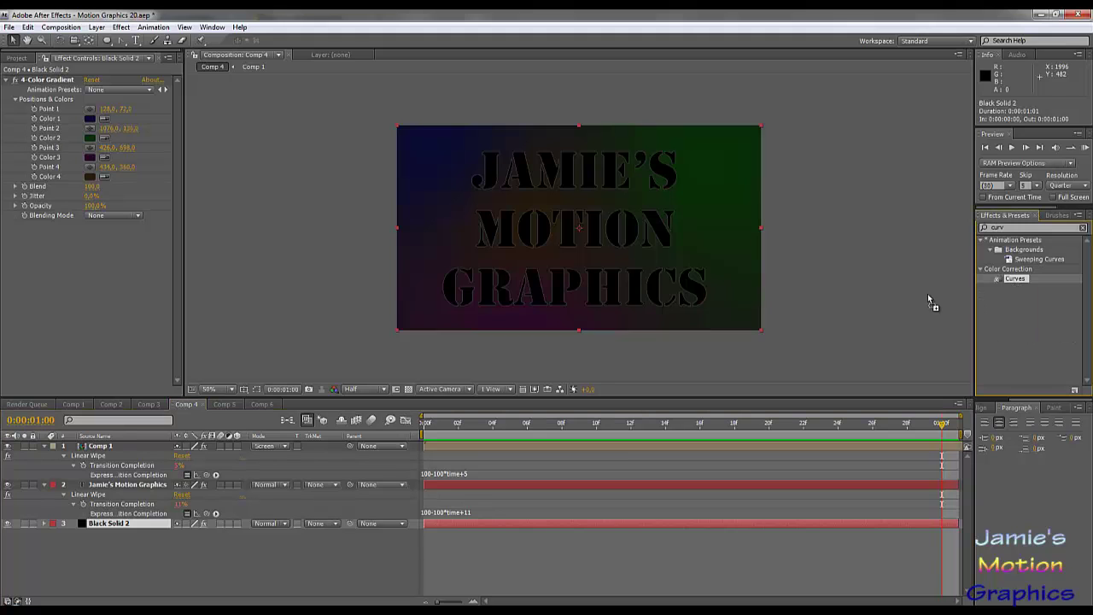
pyautogui.moveTo(931, 301); pyautogui.dragTo(94, 262)
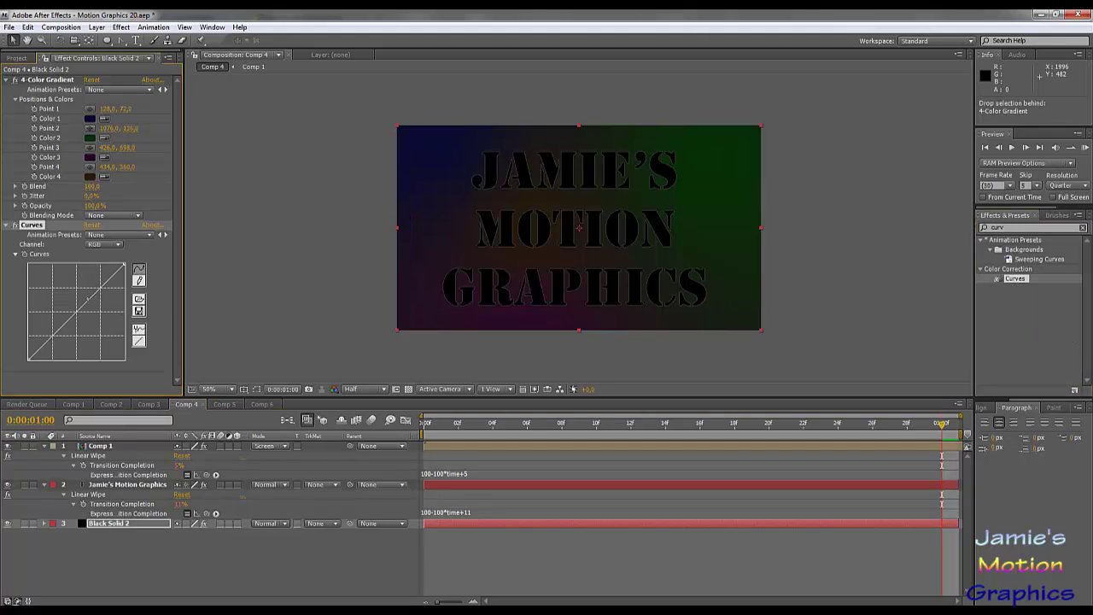
pyautogui.moveTo(83, 301); pyautogui.dragTo(47, 289)
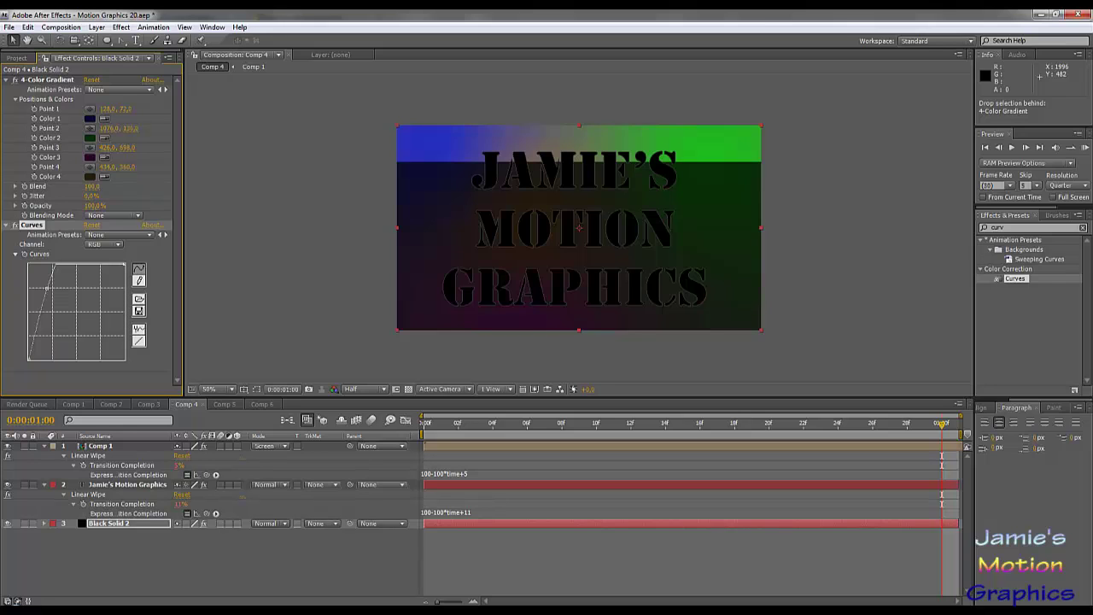
# - Play Comp 4 from the first frame to review the text reveal over the brightened gradient
pyautogui.moveTo(459, 427); pyautogui.dragTo(425, 424)
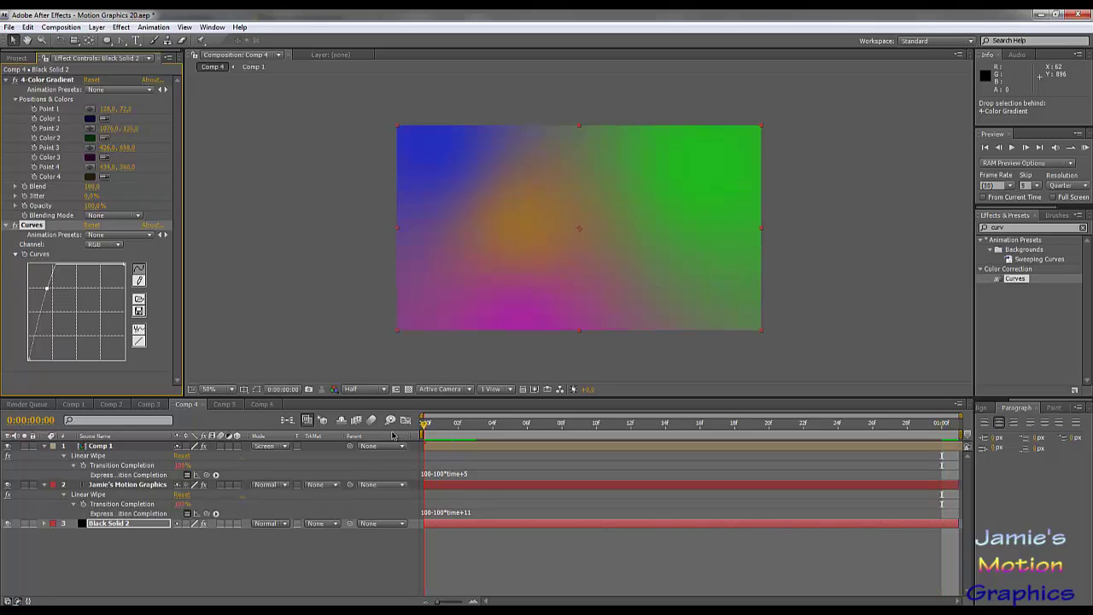
pyautogui.click(1013, 146)
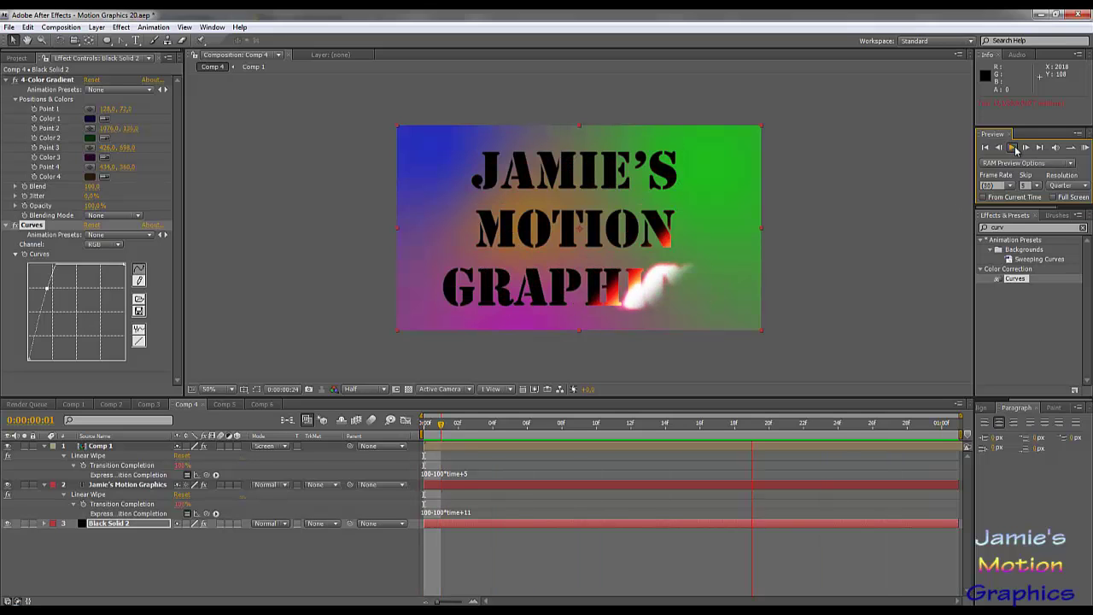
pyautogui.click(240, 565)
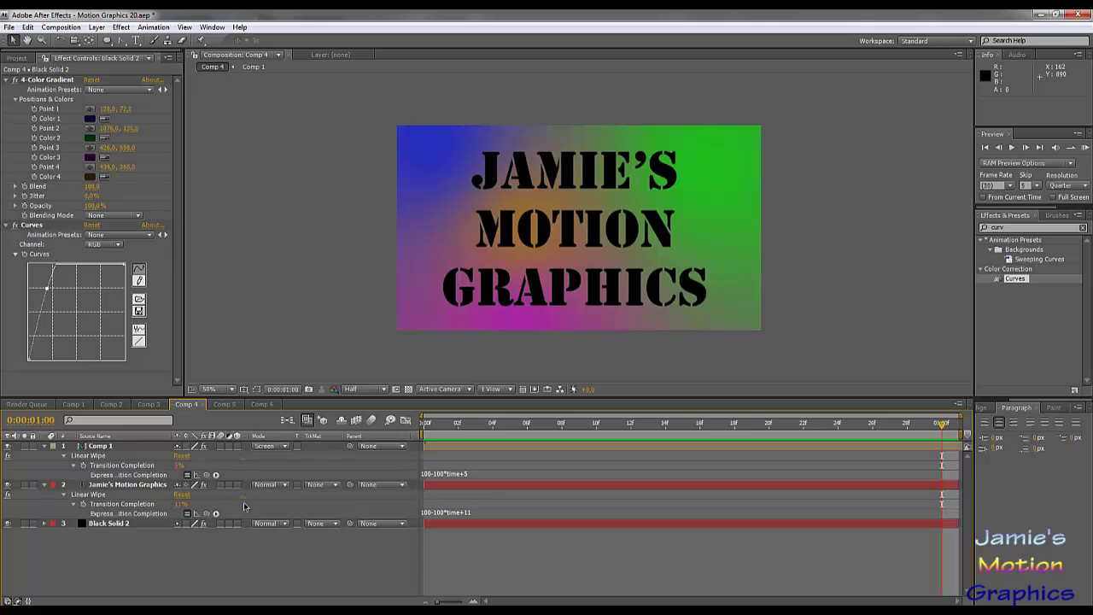
# - At frame 13, try the expression 100-100*time+0 for the Linear Wipe Transition Completion of the Jamie's Motion Graphics text layer
pyautogui.click(108, 485)
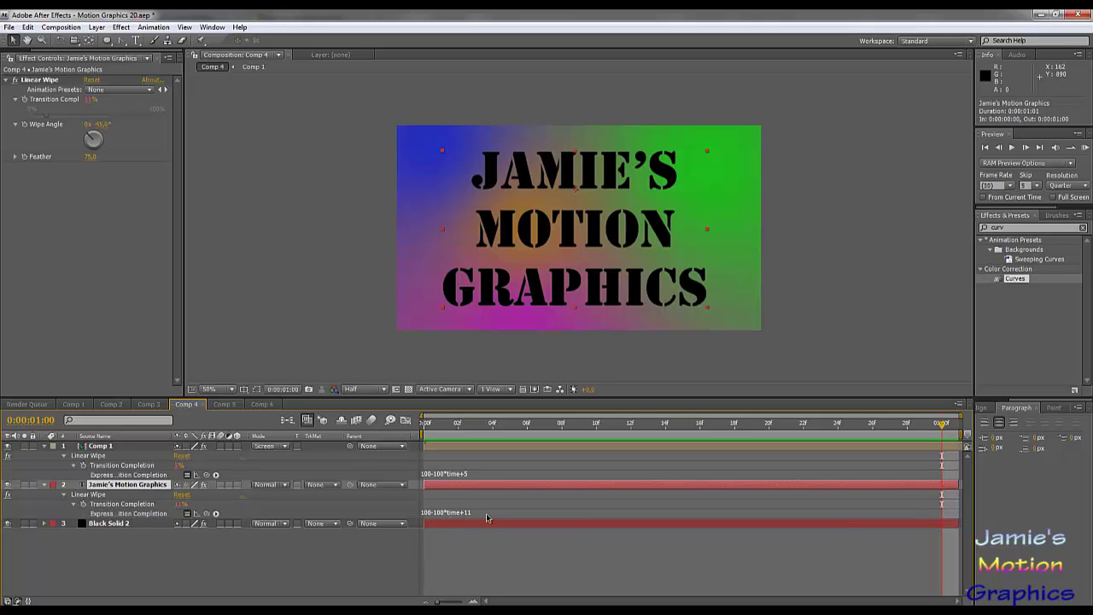
pyautogui.moveTo(456, 437); pyautogui.dragTo(537, 445)
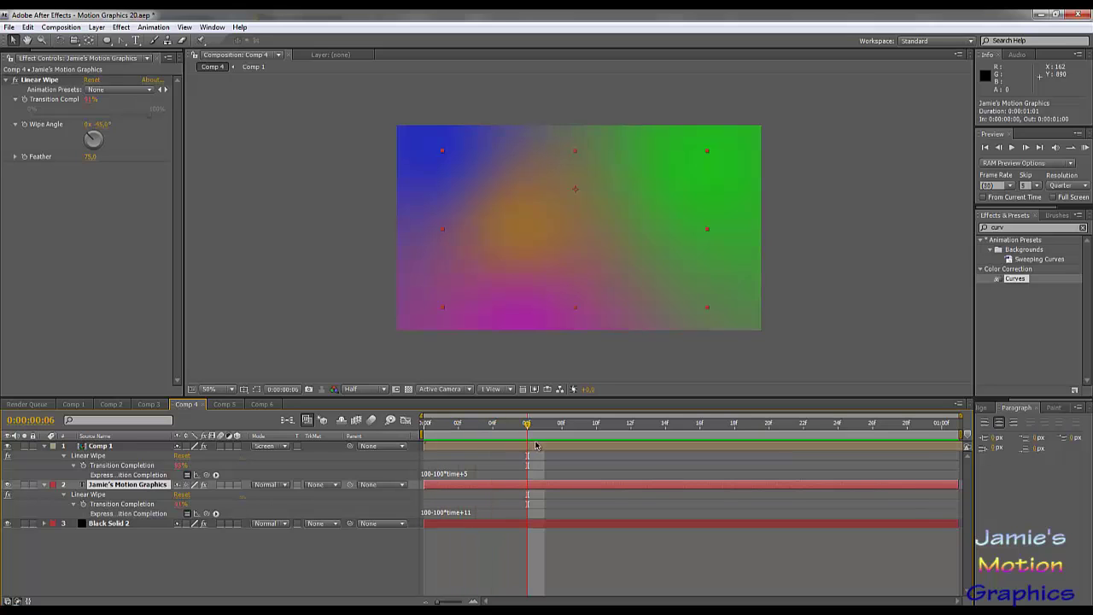
pyautogui.press('space')
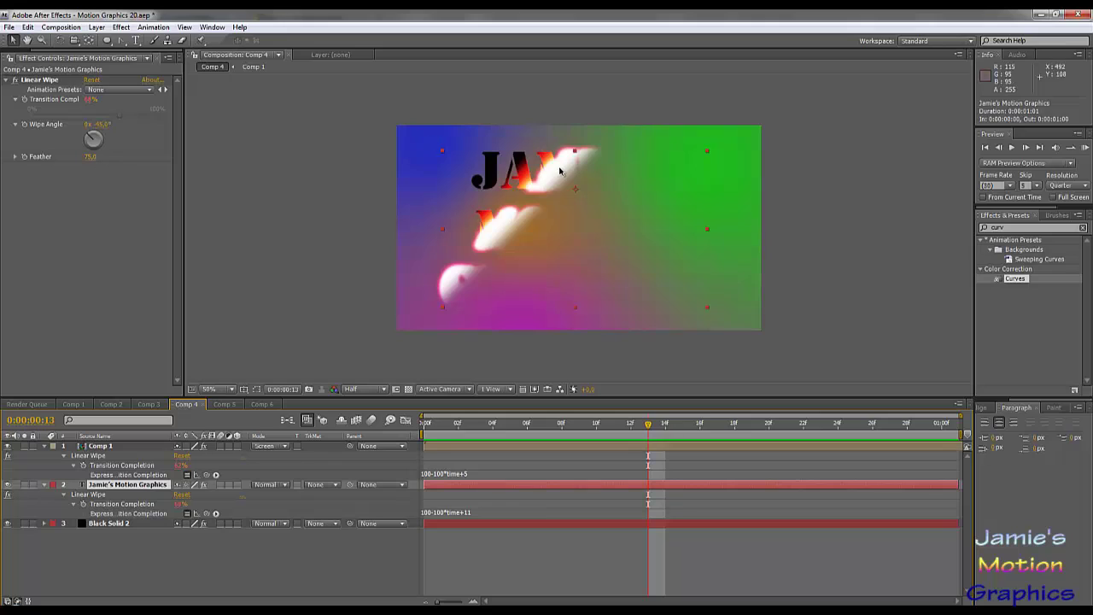
pyautogui.click(466, 514)
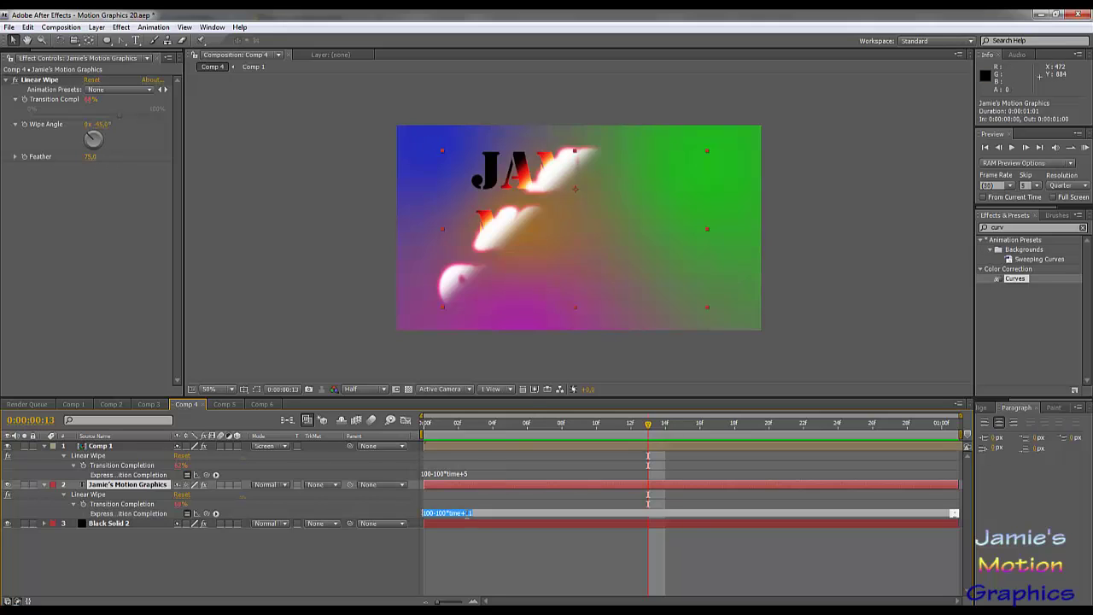
pyautogui.click(470, 513)
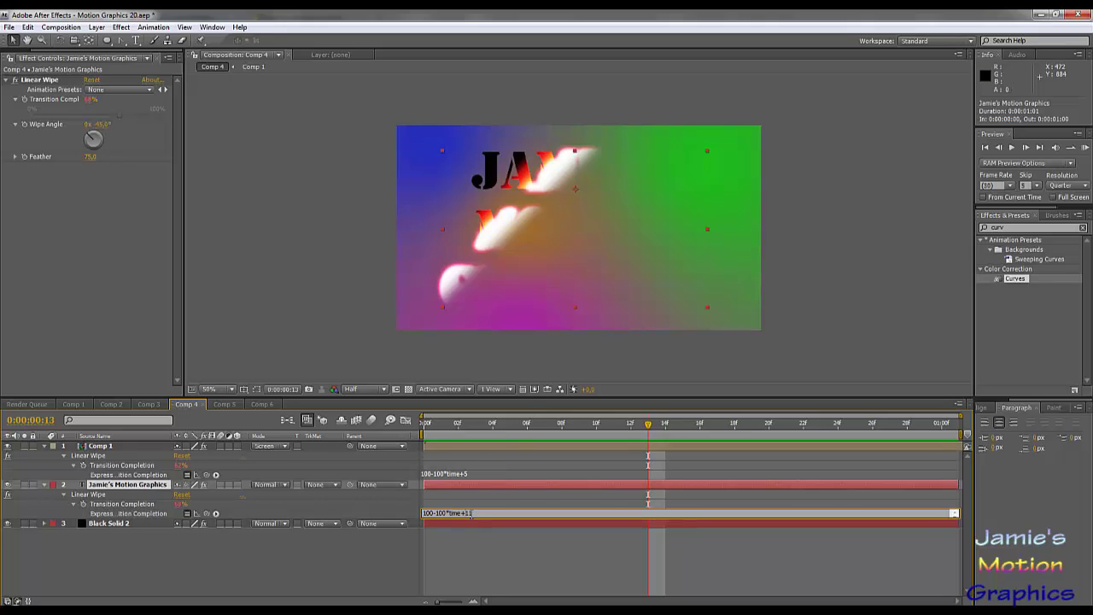
pyautogui.click(712, 458)
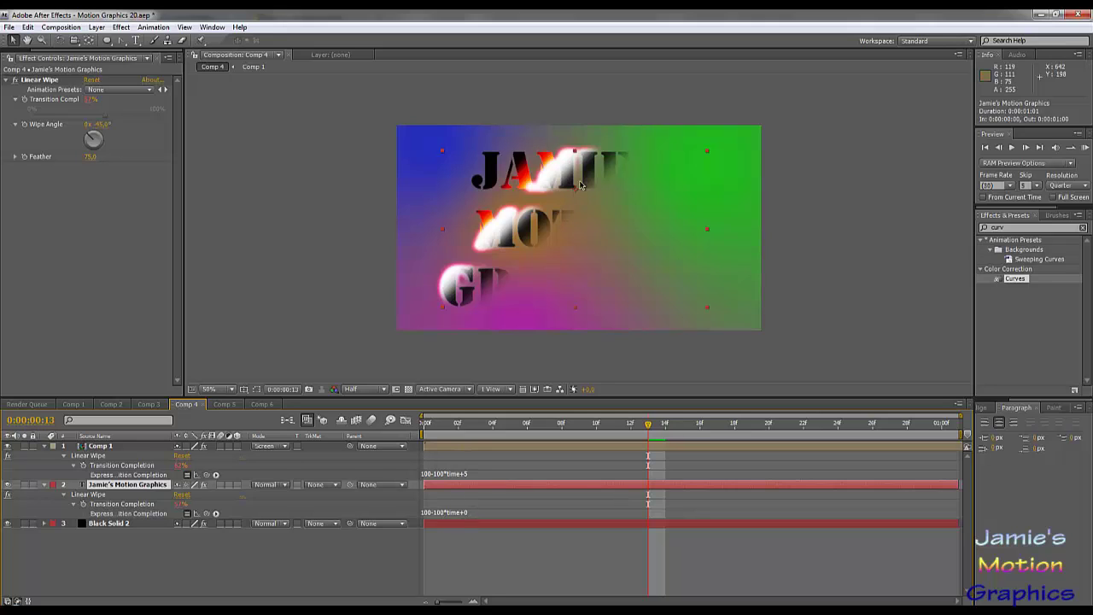
# - Try 100-100*time+5 as the text layer's Linear Wipe Transition Completion expression
pyautogui.click(465, 514)
pyautogui.click(496, 511)
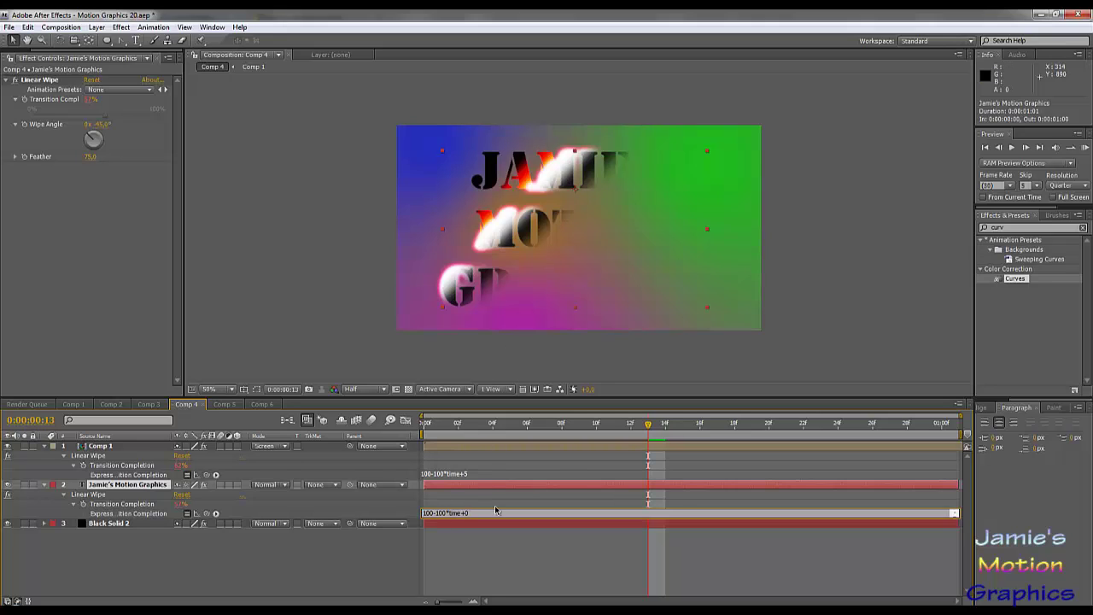
pyautogui.write('5')
pyautogui.click(564, 468)
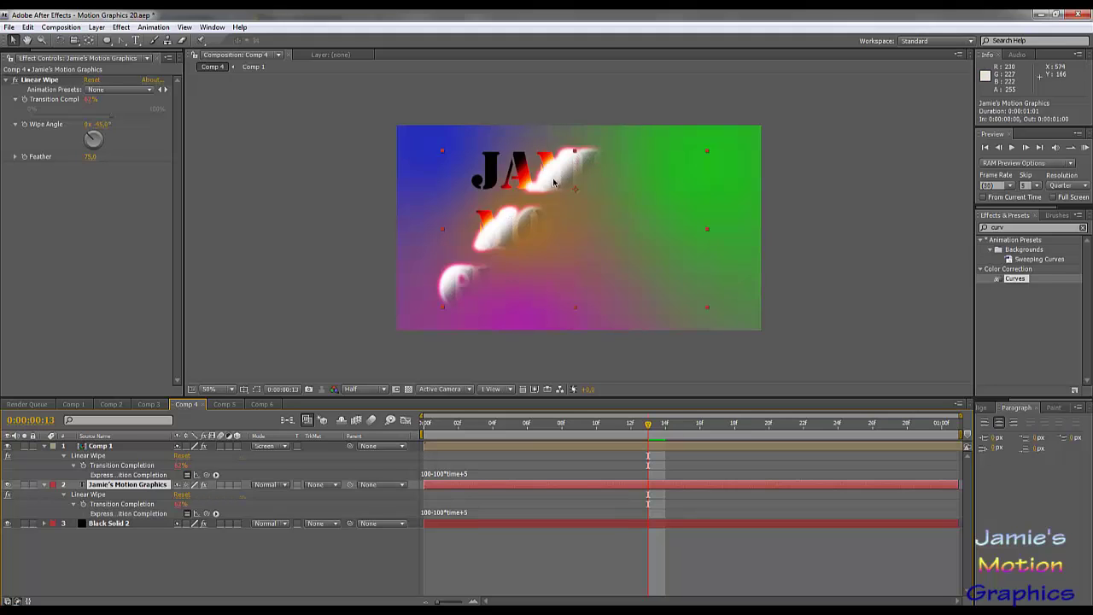
# - Restore the text layer's Linear Wipe Transition Completion expression to 100-100*time+11
pyautogui.click(466, 513)
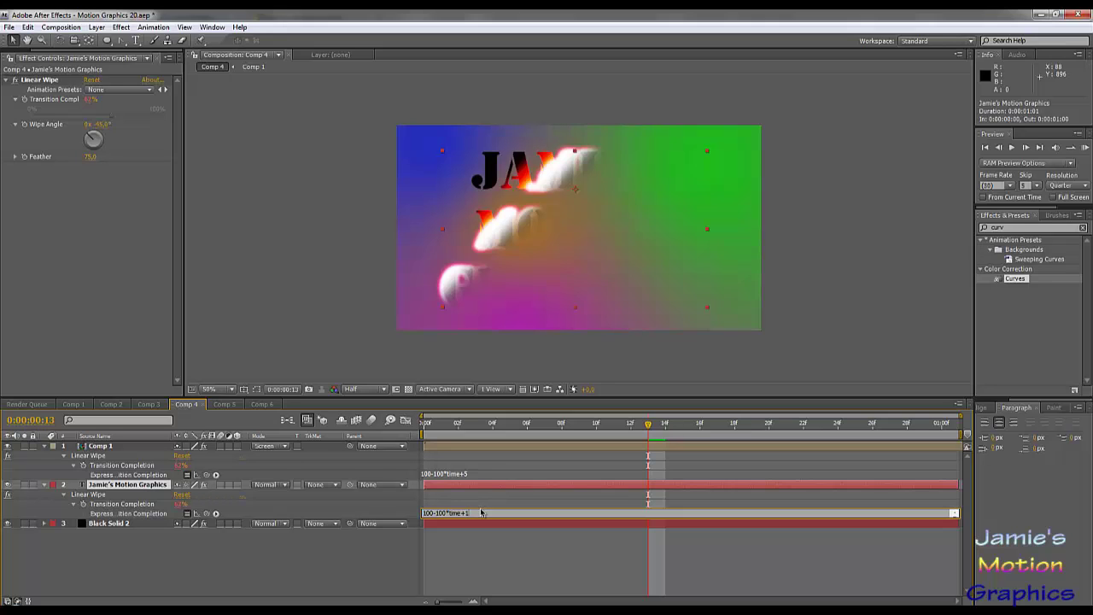
pyautogui.press('KP_Enter')
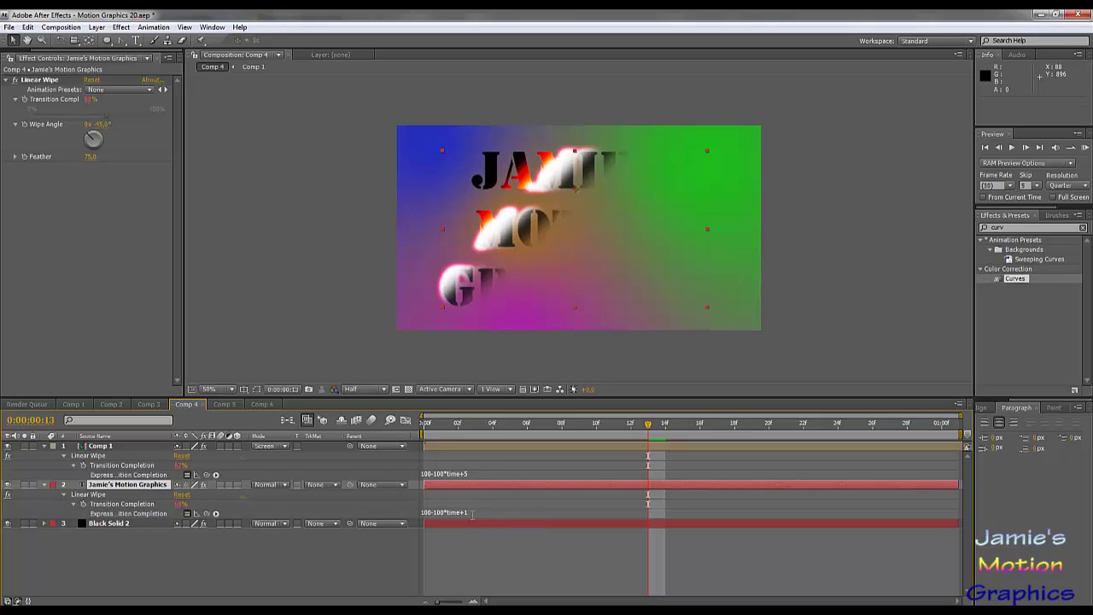
pyautogui.click(471, 514)
pyautogui.press('End')
pyautogui.write('1')
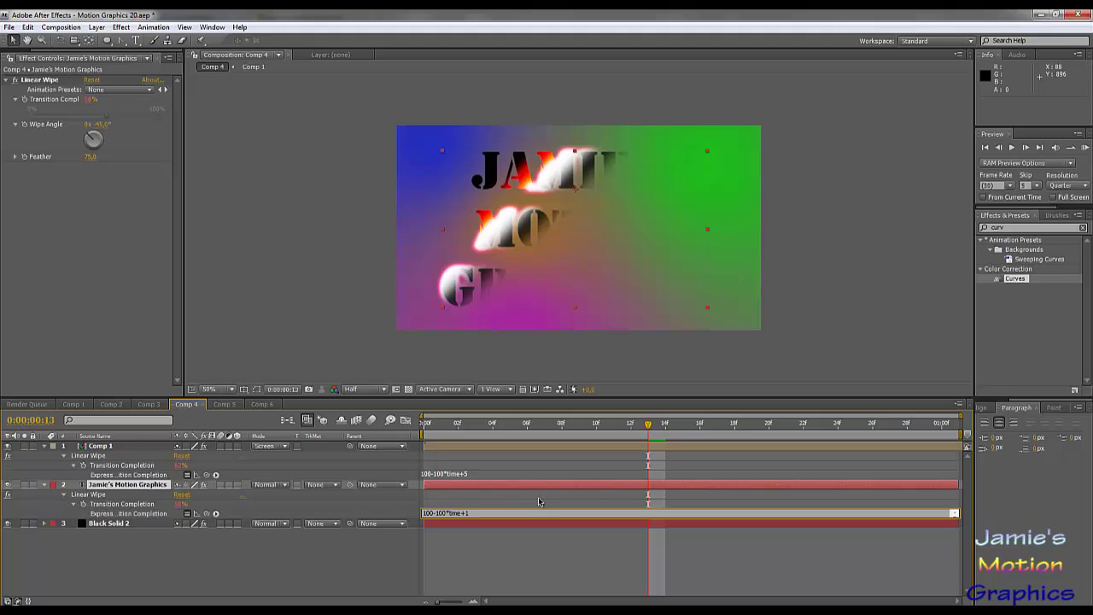
pyautogui.press('KP_Enter')
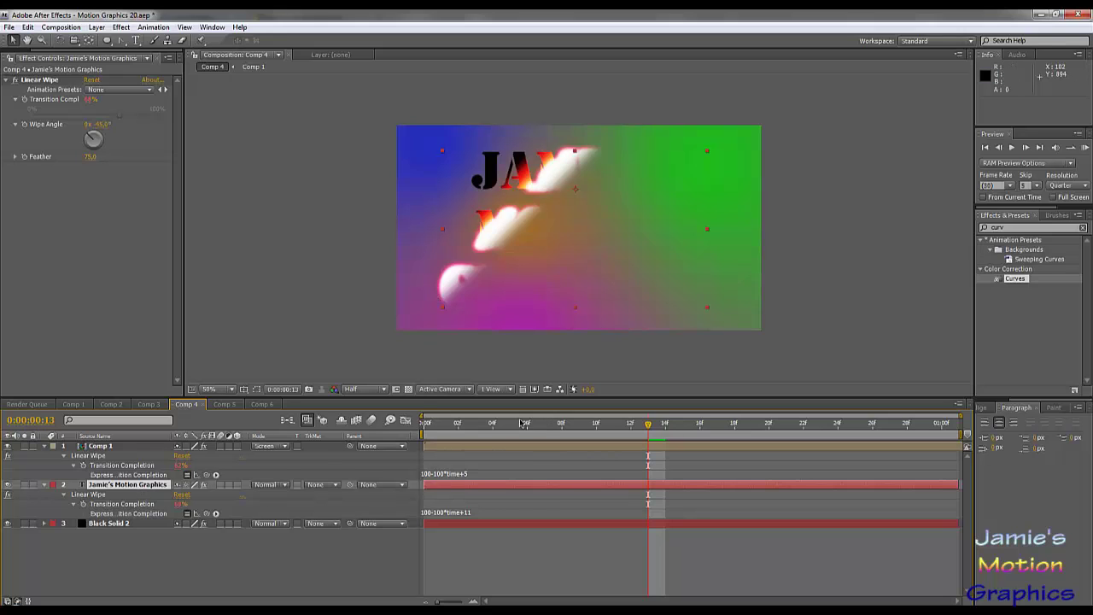
# - Preview Comp 4's wipe-on reveal and scrub back to frame 18 to examine the glowing edge
pyautogui.press('KP_0')
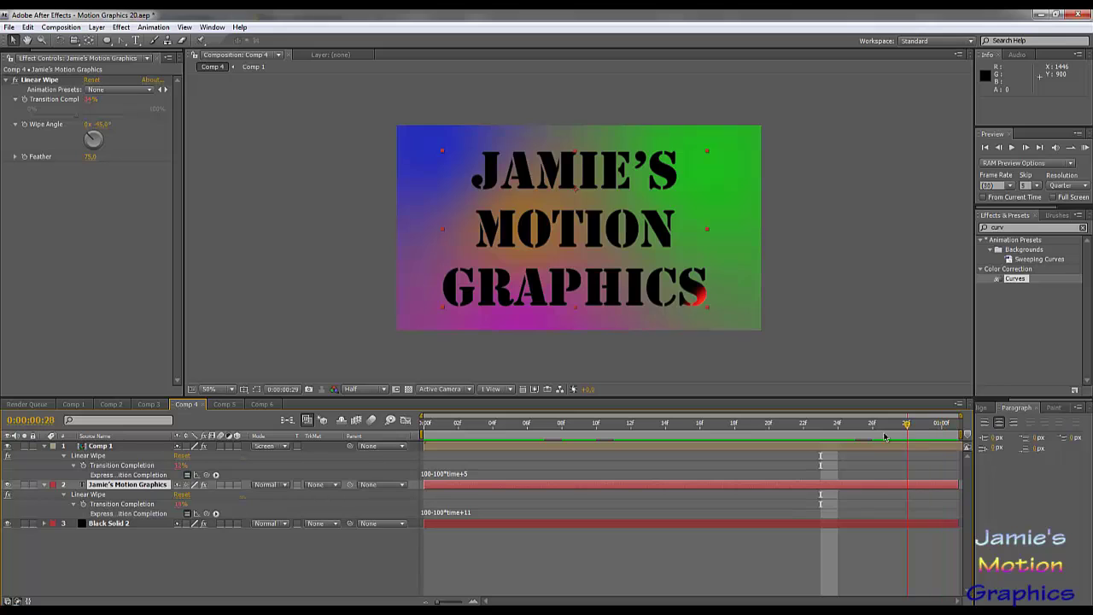
pyautogui.moveTo(885, 436); pyautogui.dragTo(733, 470)
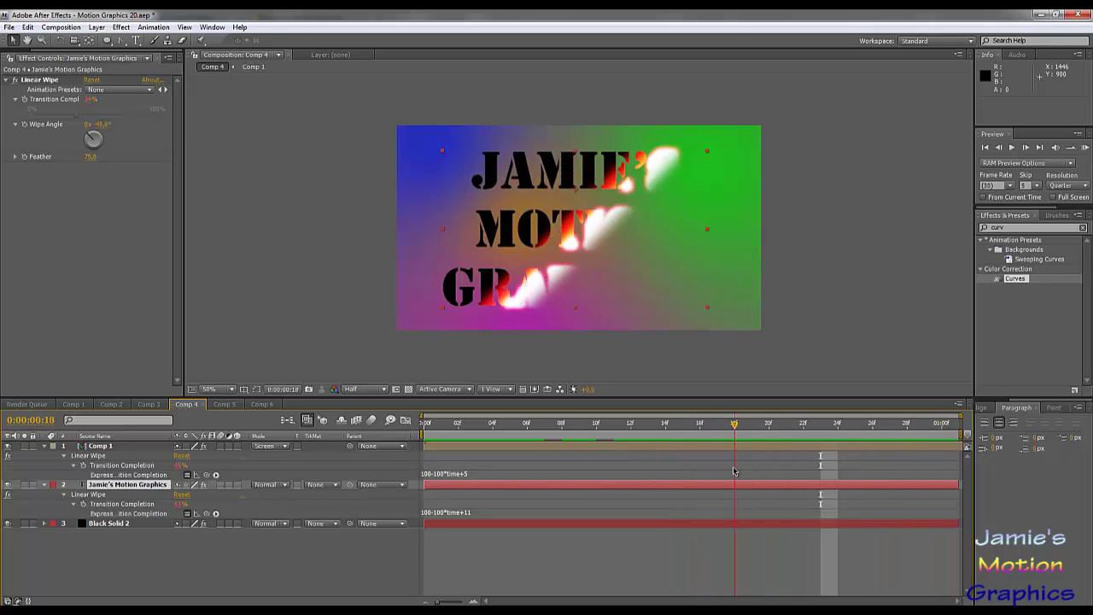
# - Open Comp 5 and view its diagonal light sweep from the first frame
pyautogui.click(224, 404)
pyautogui.moveTo(524, 425); pyautogui.dragTo(653, 427)
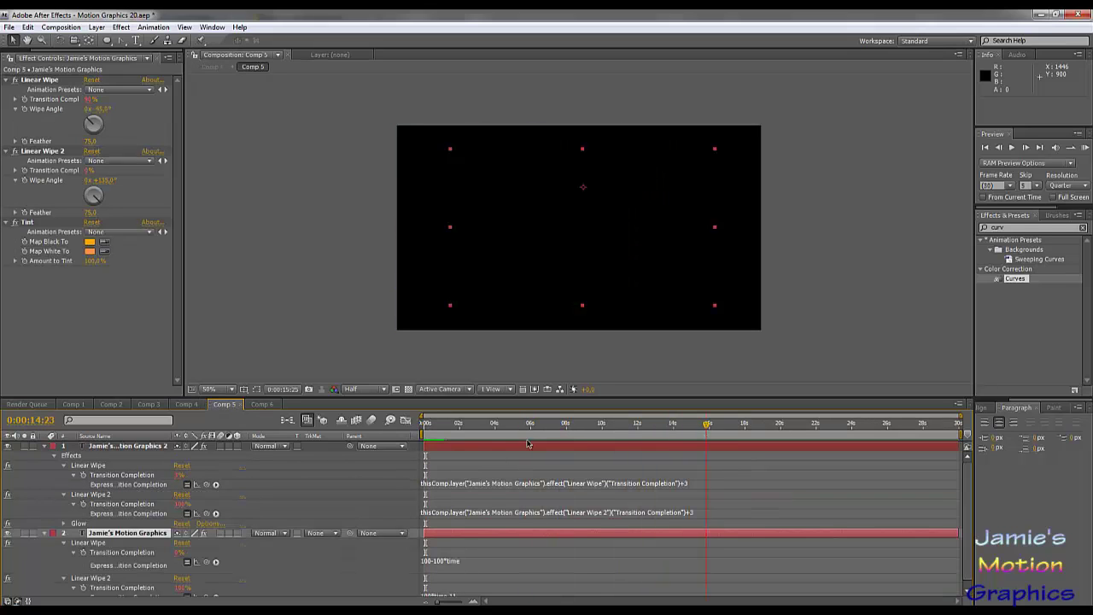
pyautogui.press('Home')
pyautogui.press('space')
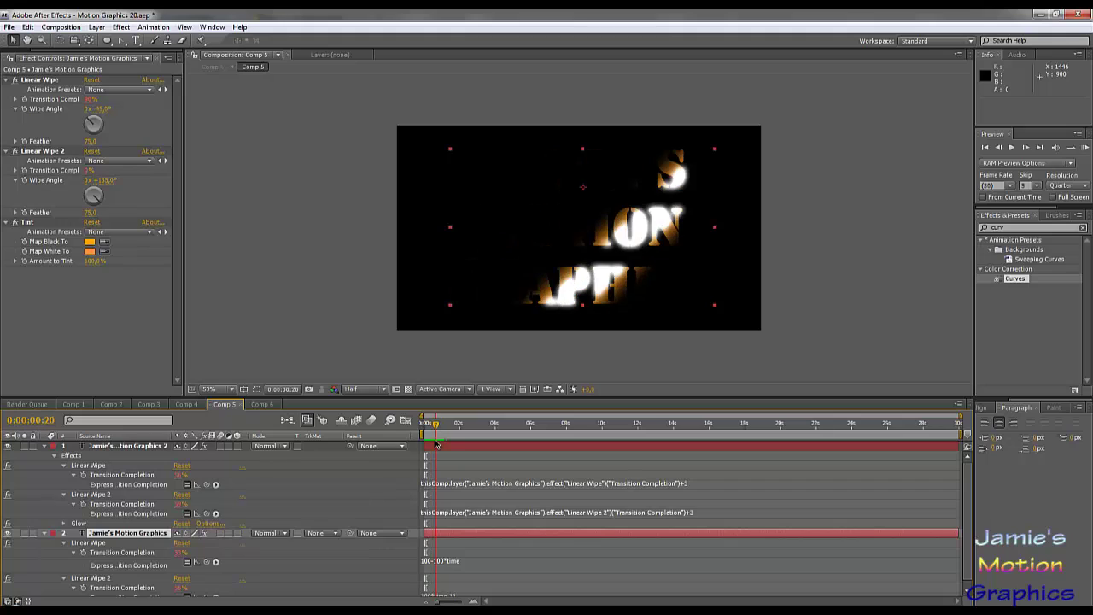